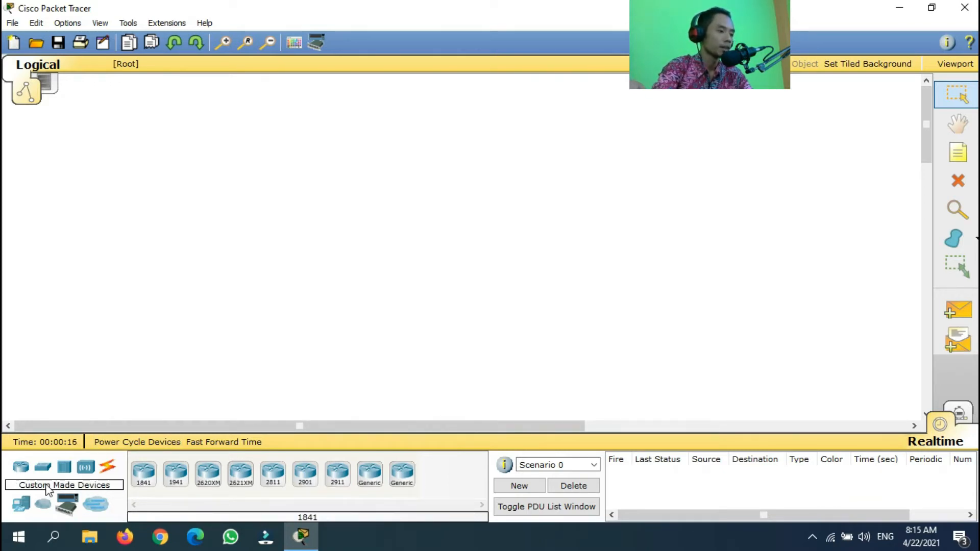
Place three Server-PT servers side by side on the workspace
left_click(22, 510)
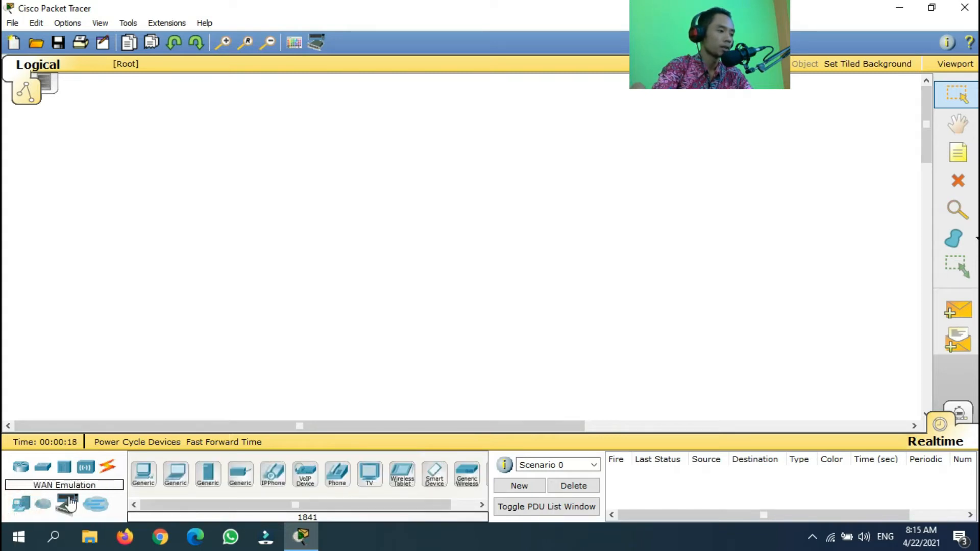
left_click(209, 480)
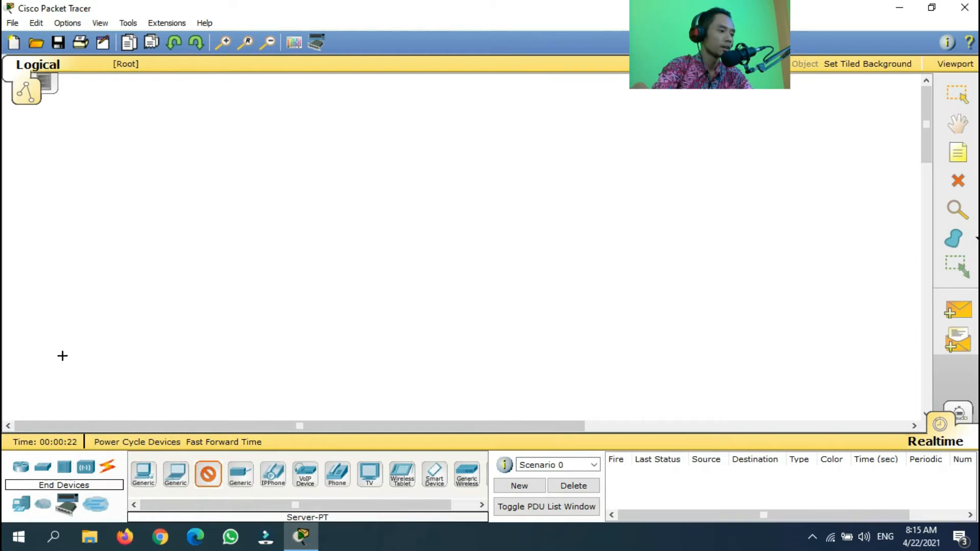
left_click(70, 347)
left_click(208, 475)
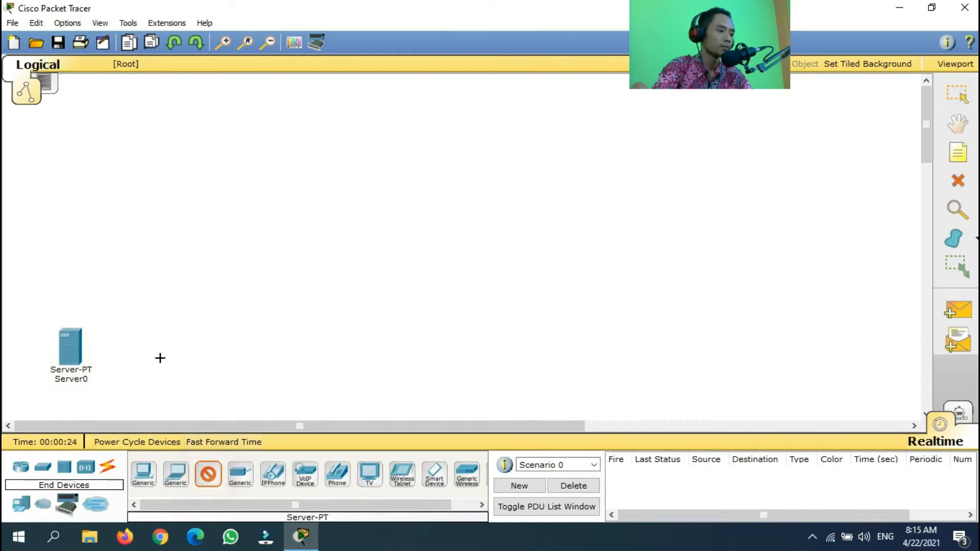
left_click(150, 352)
left_click(208, 480)
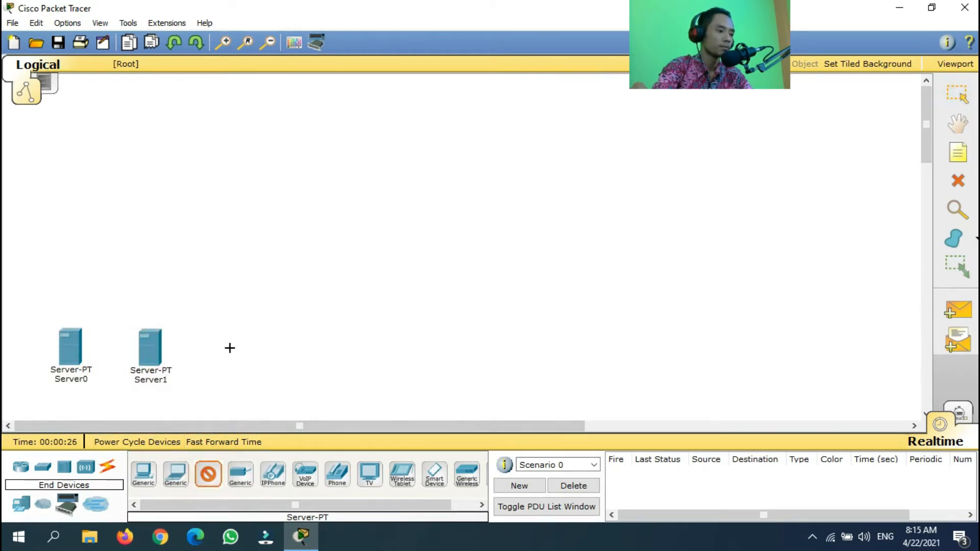
left_click(231, 347)
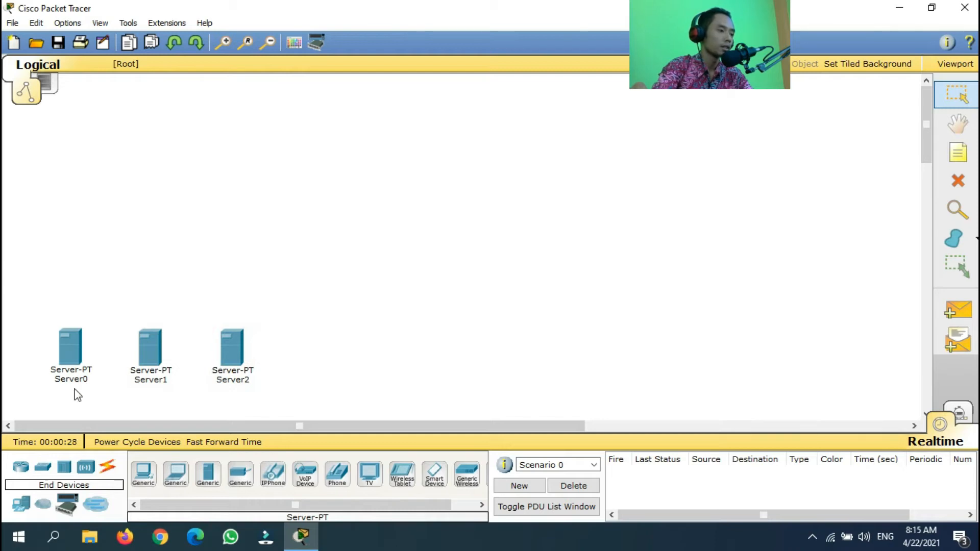
Relabel the servers from left to right as web server, dns server and mail server
left_click(85, 382)
left_click_drag(99, 379, 45, 385)
type("web server")
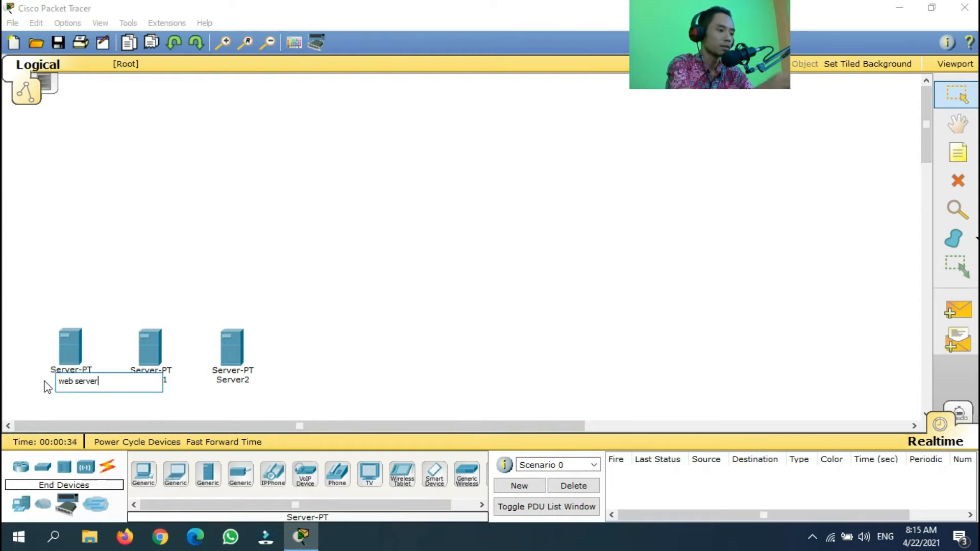
left_click(164, 380)
double_click(173, 383)
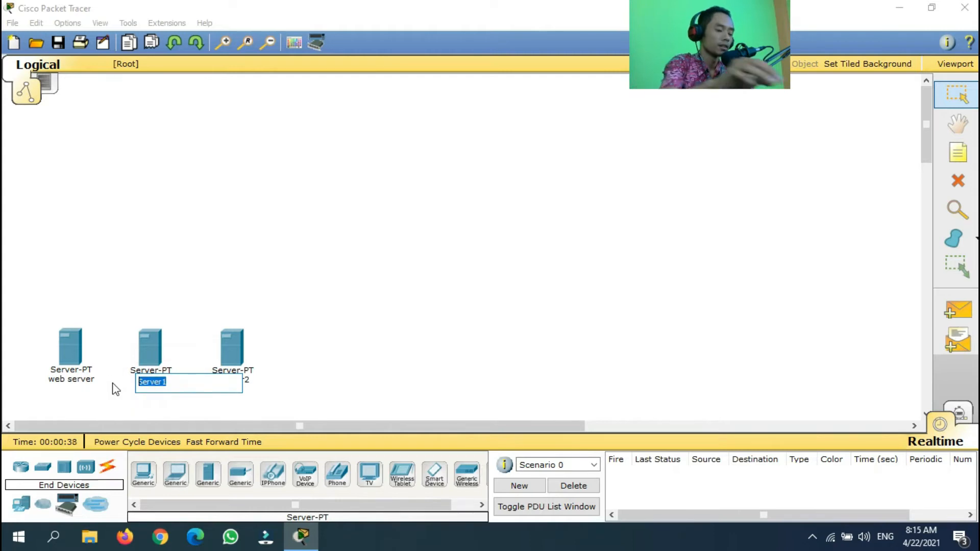
type("dns server")
left_click(317, 345)
left_click(238, 383)
left_click_drag(259, 381, 182, 372)
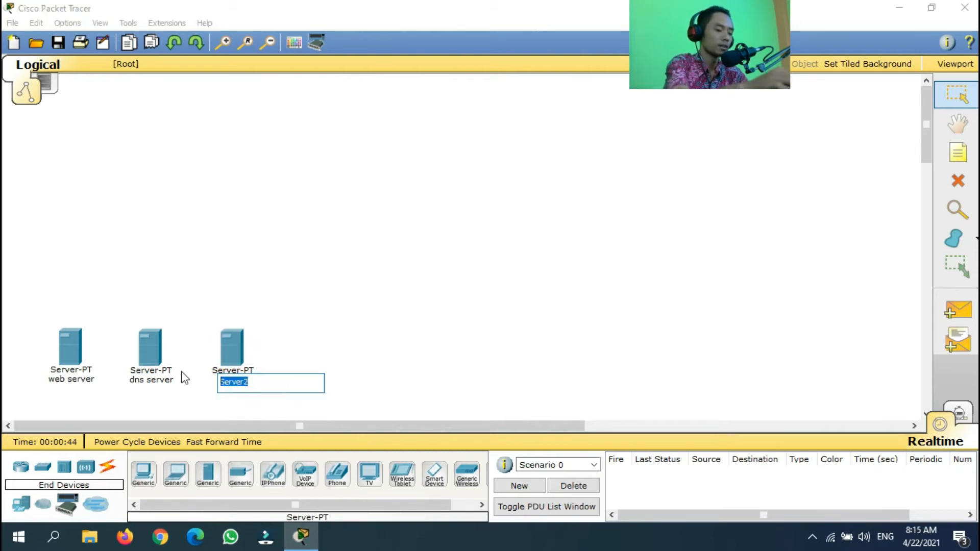
type("mail server")
left_click(387, 383)
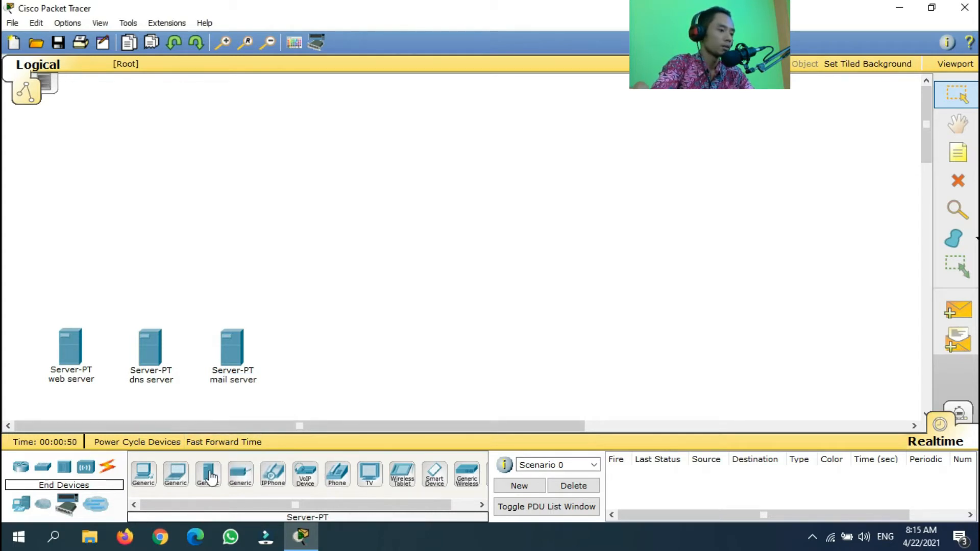
Place a 2950-24 switch above the servers
left_click(43, 467)
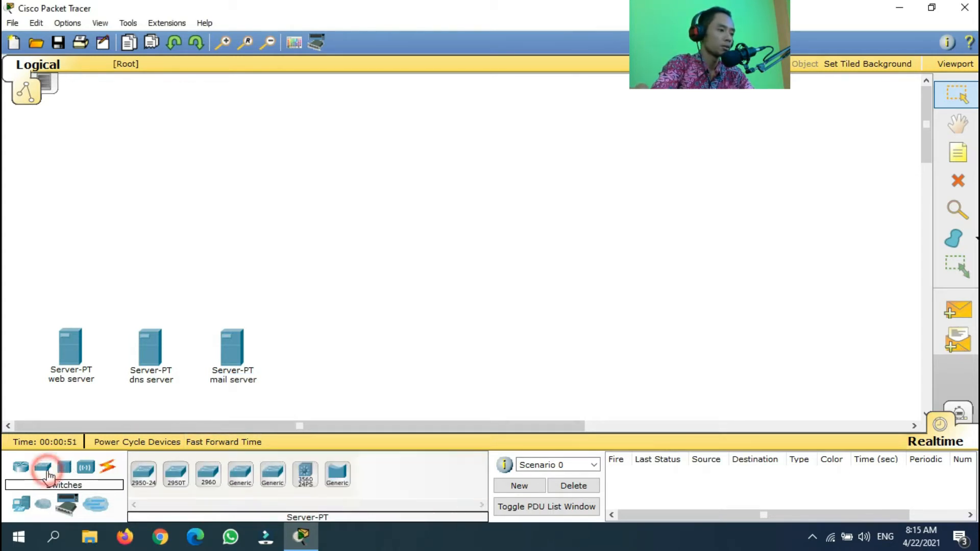
left_click(148, 480)
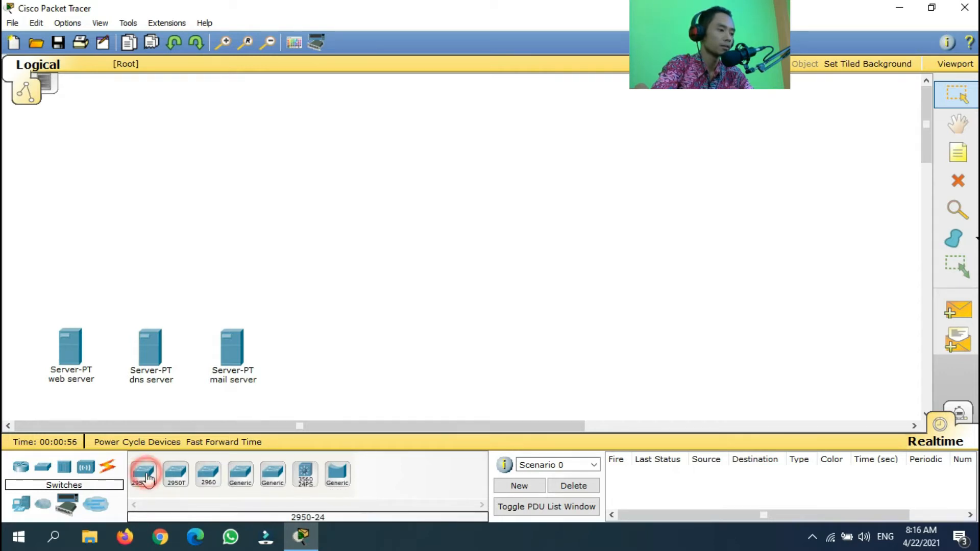
left_click(153, 246)
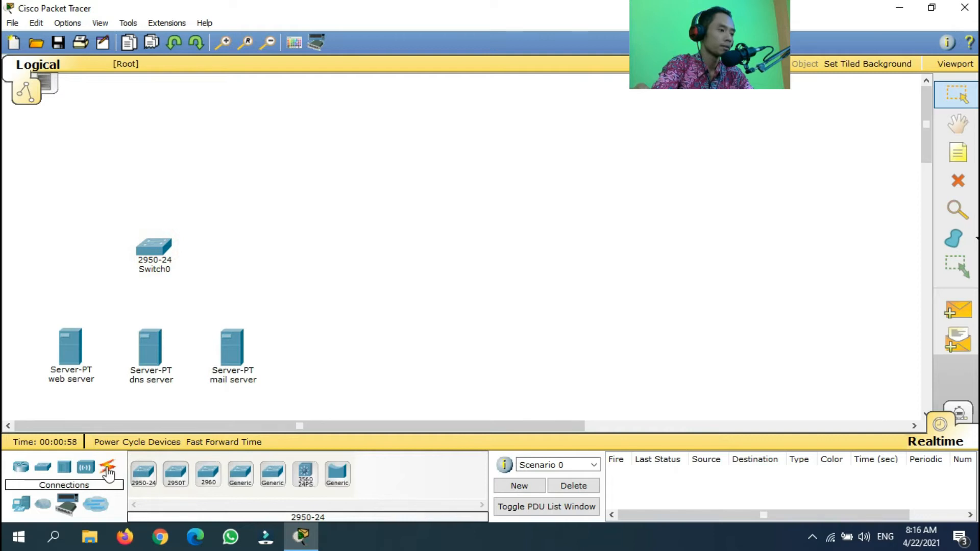
Place an empty Router-PT above the switch and shift it slightly lower
left_click(25, 472)
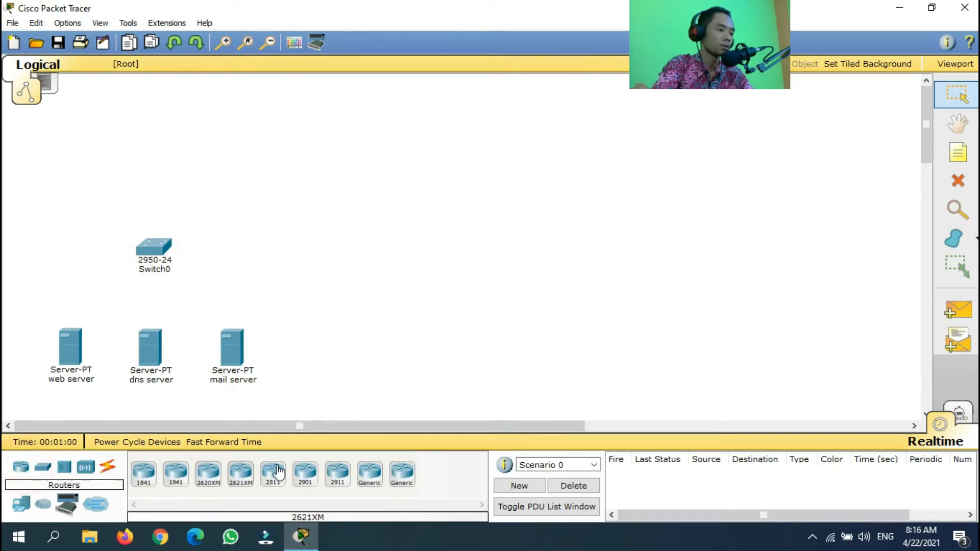
left_click(403, 483)
left_click(159, 170)
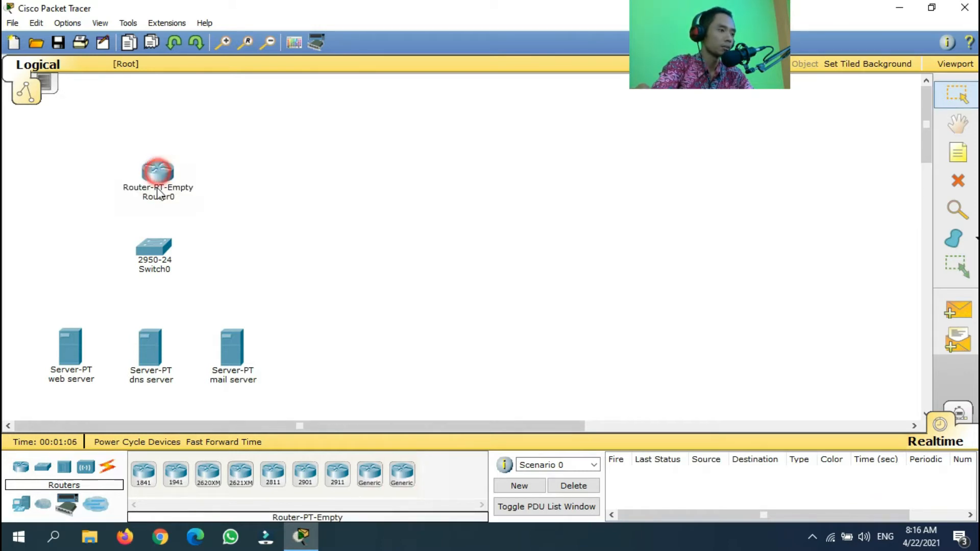
mouse_move(154, 181)
left_mouse_down()
mouse_move(161, 191)
mouse_move(168, 183)
mouse_move(159, 193)
left_mouse_up()
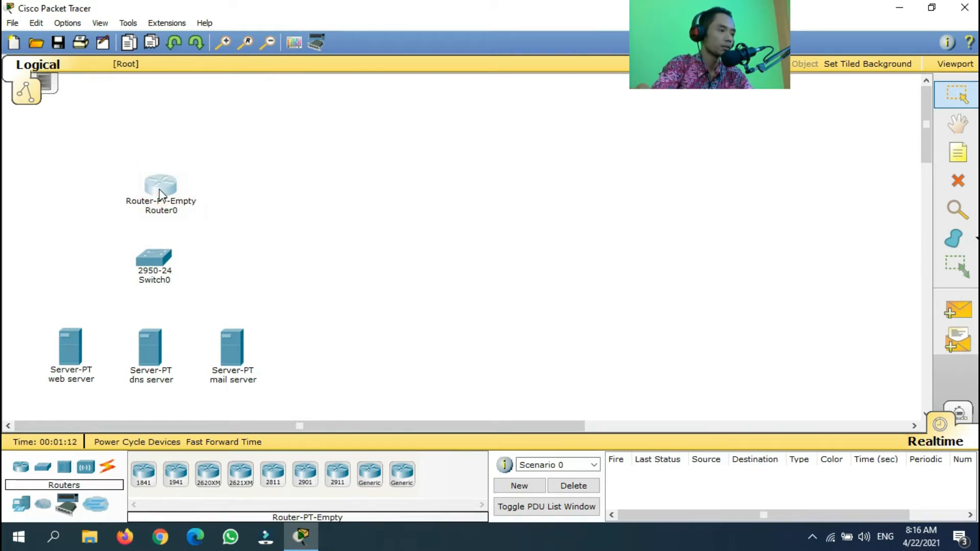
left_click(109, 468)
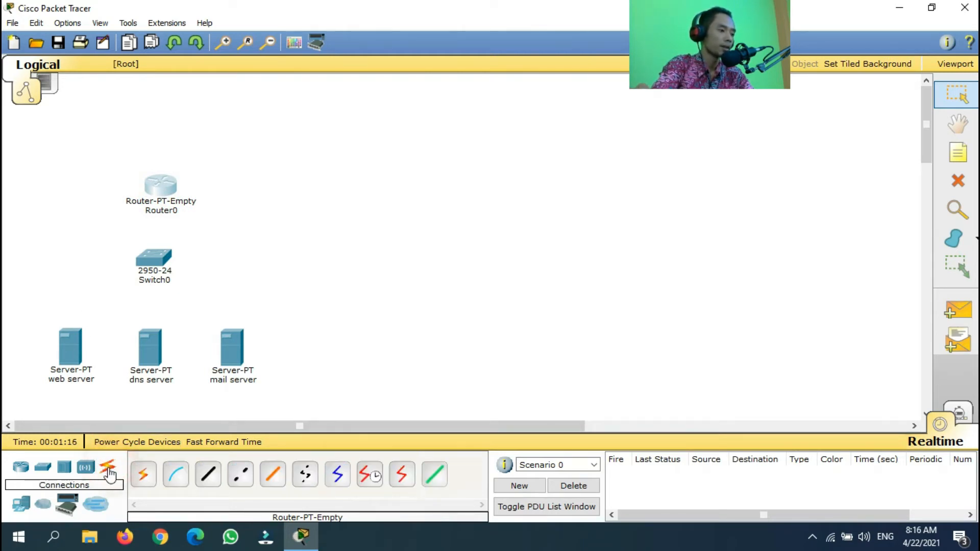
Cable the web, dns and mail servers to Switch0 with automatic connections
left_click(144, 474)
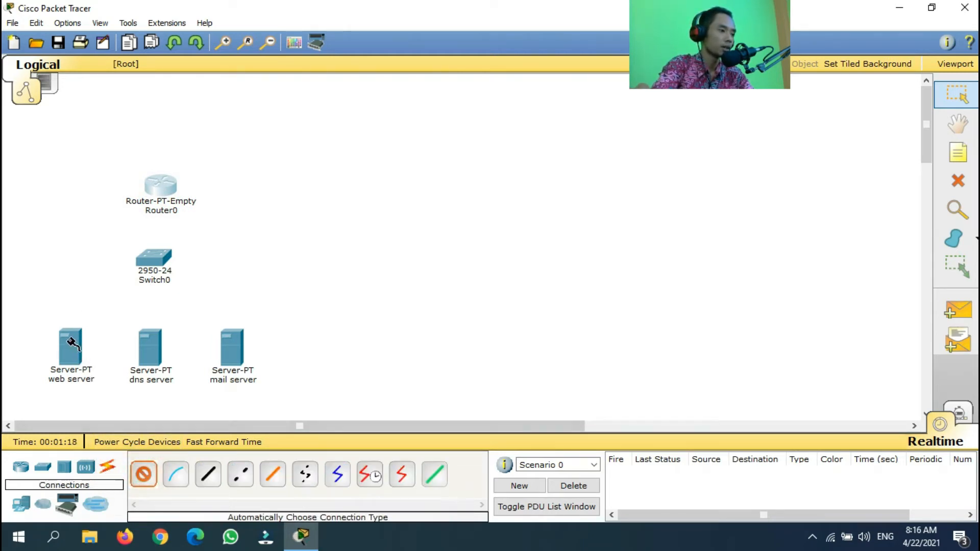
left_click(74, 347)
left_click(150, 268)
left_click(144, 475)
left_click(137, 337)
left_click(154, 257)
left_click(143, 474)
left_click(229, 341)
left_click(156, 258)
Try cabling Switch0 to Router0, cancel the failed link, and open Router0
left_click(144, 474)
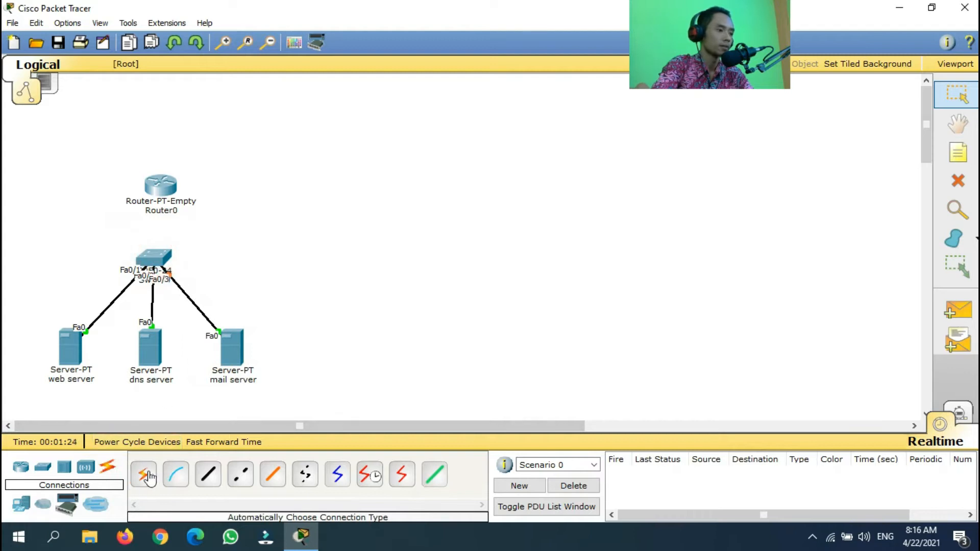
left_click(155, 257)
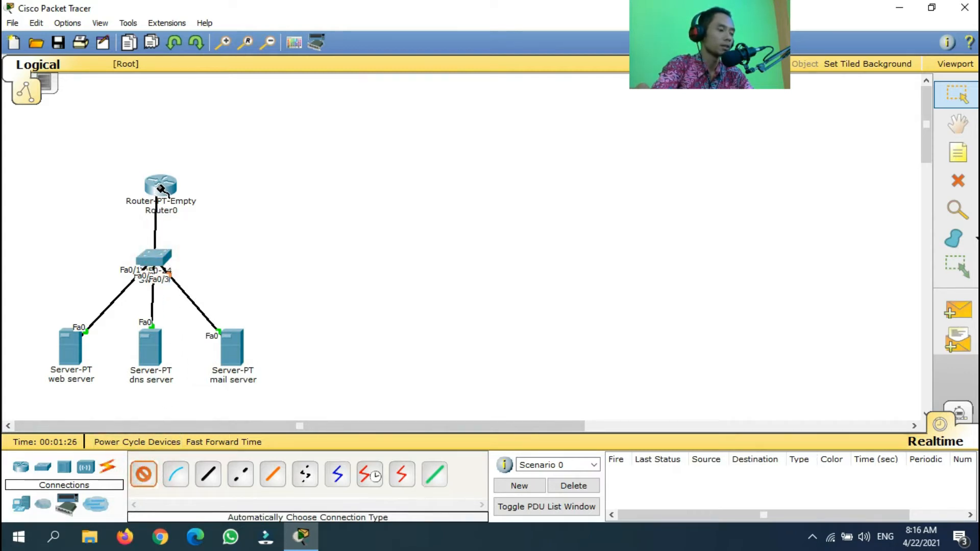
left_click(159, 186)
left_click(157, 187)
left_click(158, 189)
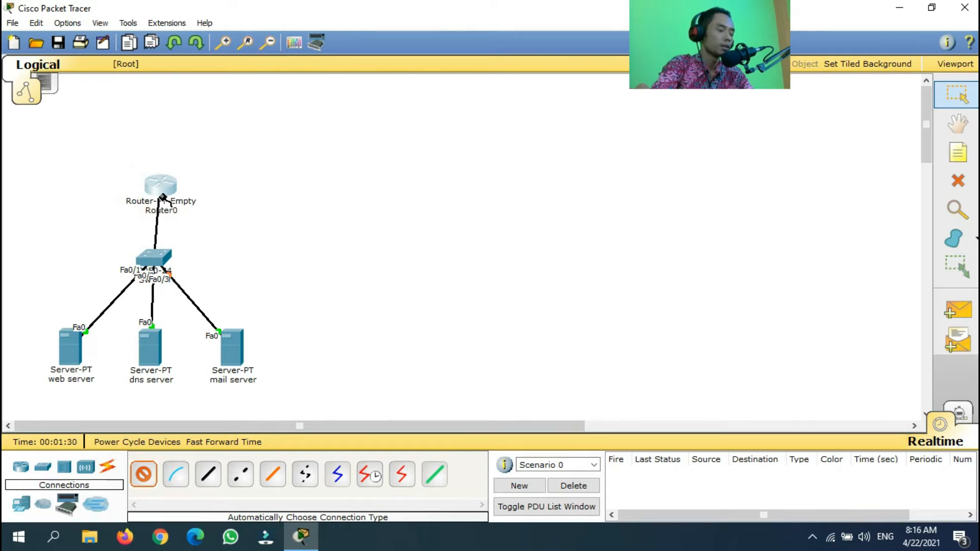
key("Escape")
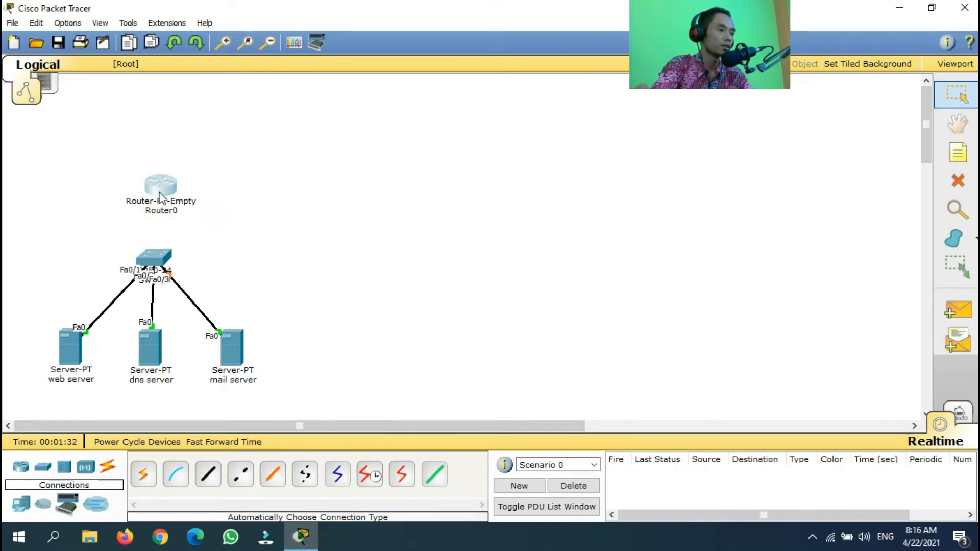
left_click(160, 188)
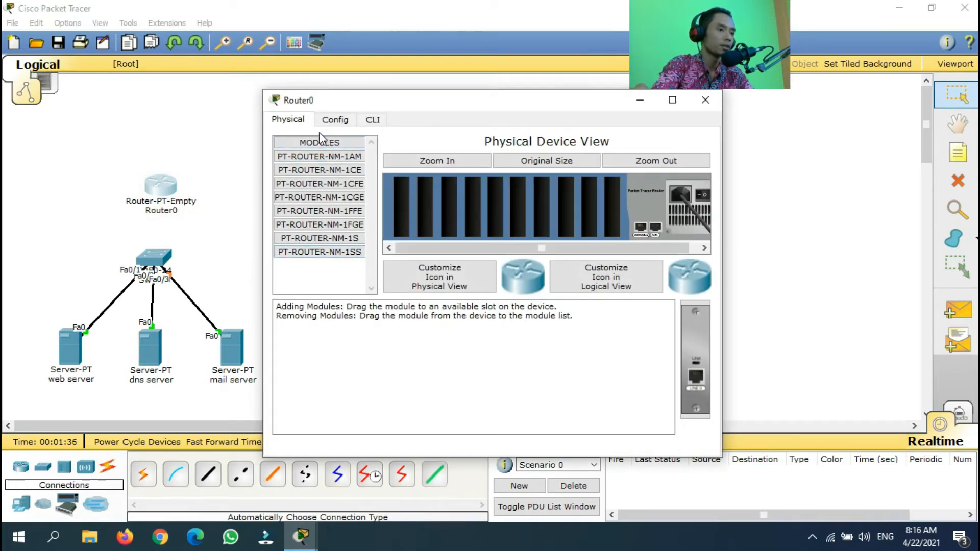
Power Router0 off, install three PT-ROUTER-NM-1CFE modules, power it on, and close its window
left_click(296, 120)
left_click(701, 196)
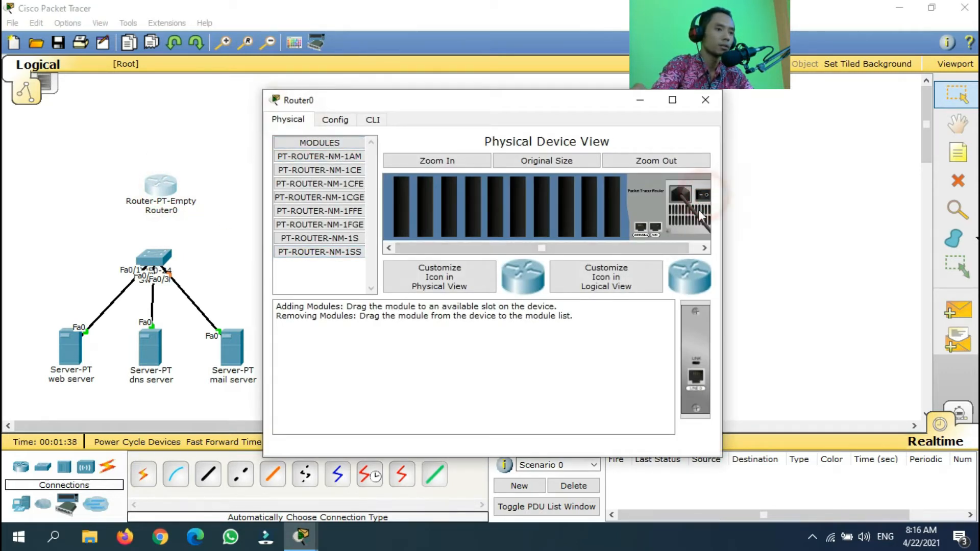
left_click(350, 185)
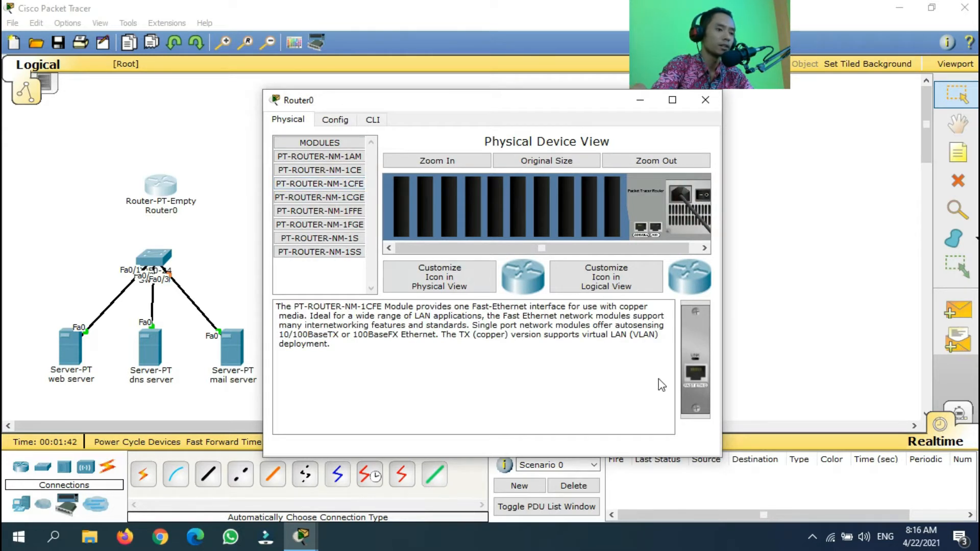
left_click_drag(696, 372, 611, 212)
left_click_drag(682, 363, 591, 215)
left_click_drag(694, 365, 568, 210)
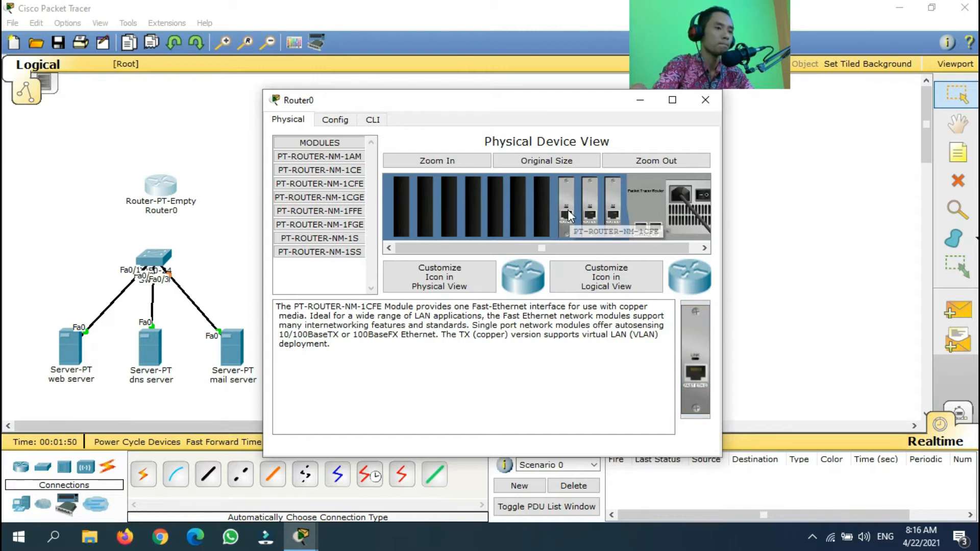
left_click(704, 195)
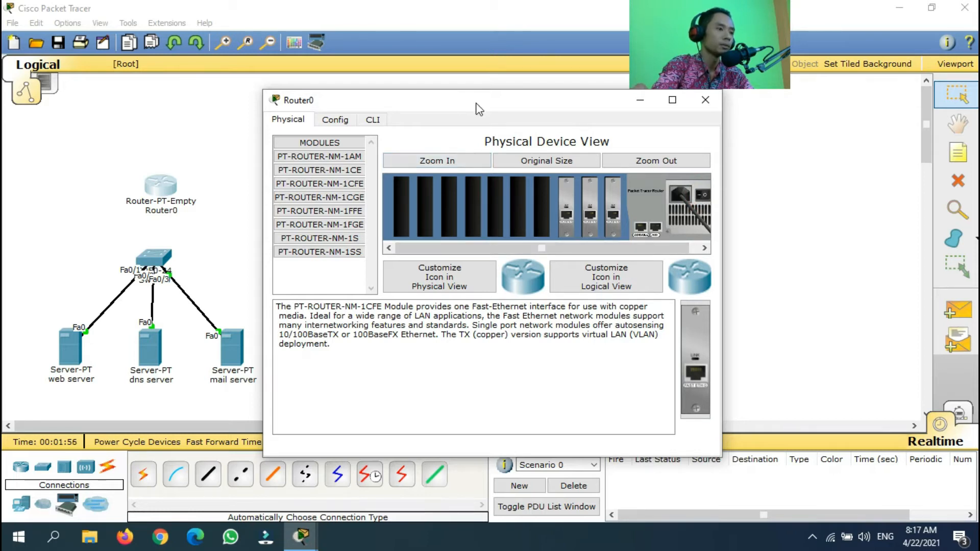
left_click_drag(476, 106, 510, 95)
left_click(738, 100)
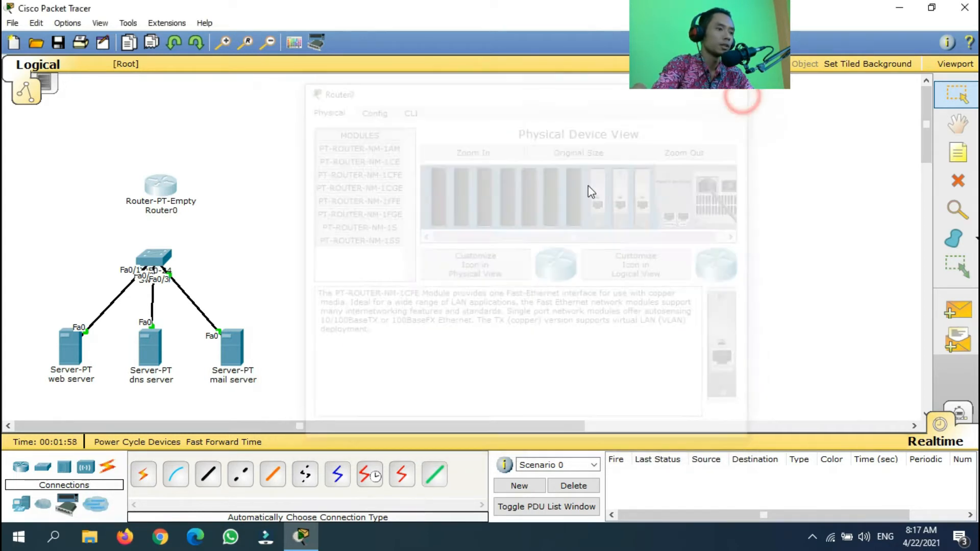
Link Router0's Fa0/0 to Switch0's Fa0/4 automatically and nudge the router left
left_click(143, 474)
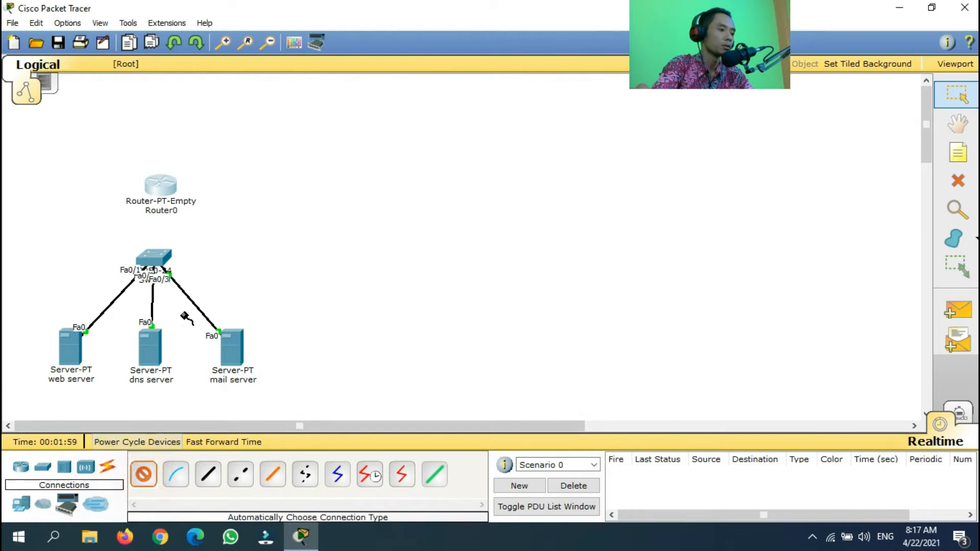
left_click(153, 258)
left_click(160, 186)
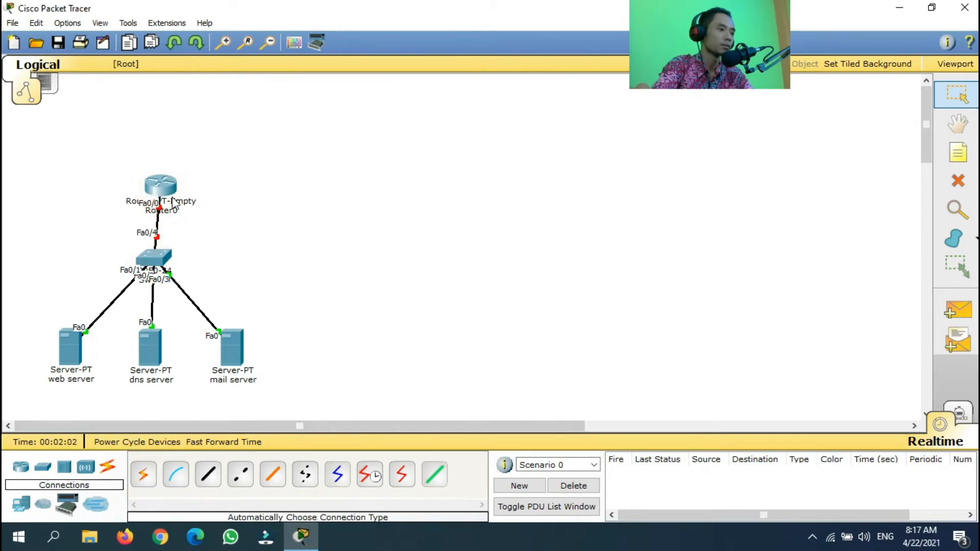
left_click_drag(162, 188, 159, 188)
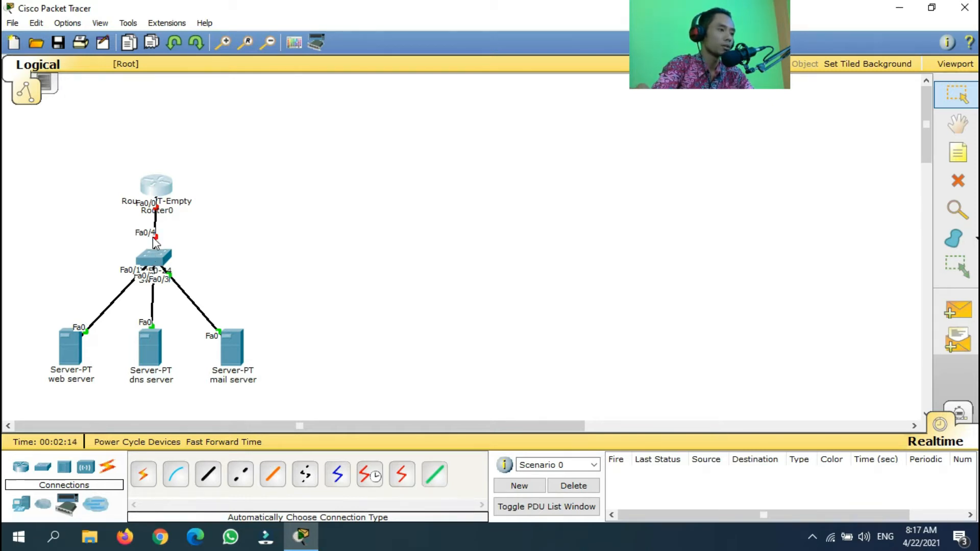
left_click(68, 23)
left_click(94, 41)
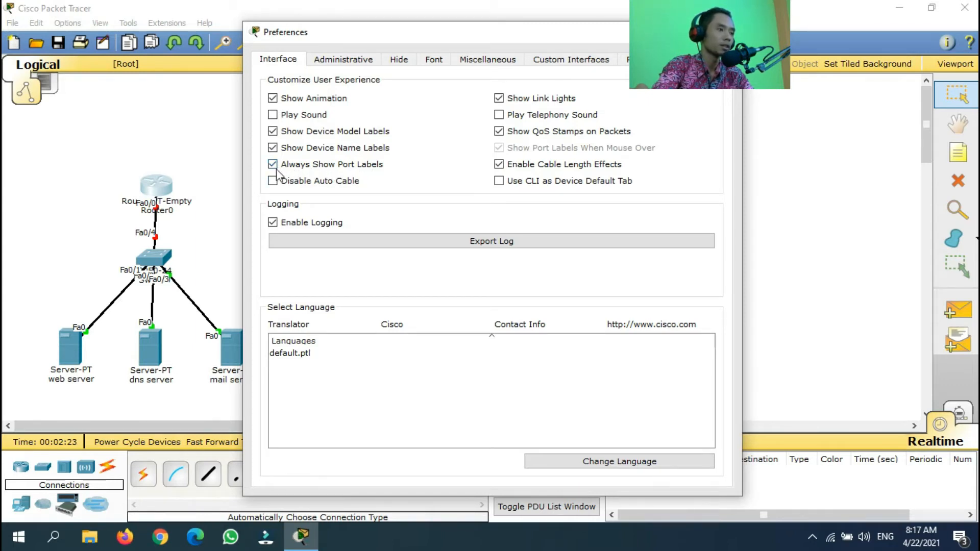
left_click(488, 36)
left_click_drag(479, 39, 280, 153)
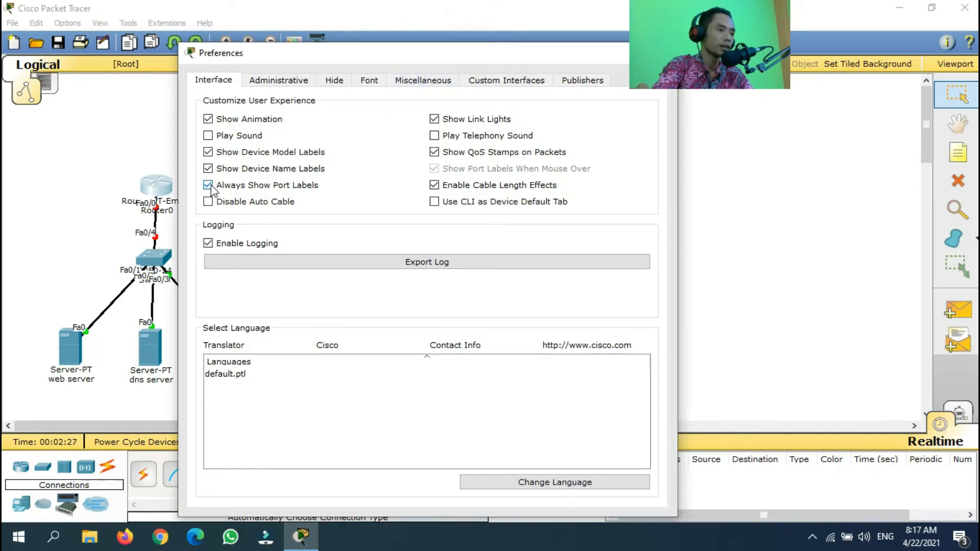
left_click_drag(470, 66, 372, 117)
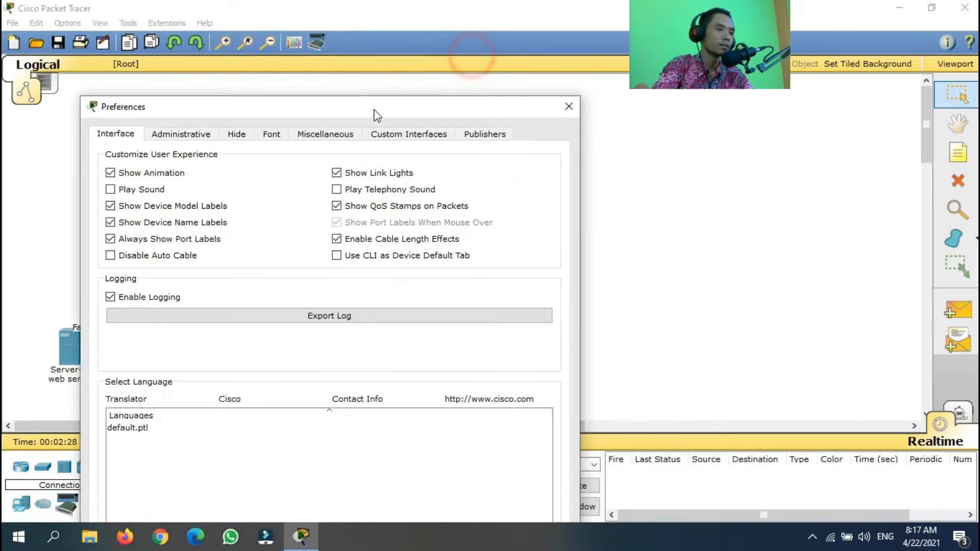
left_click(568, 108)
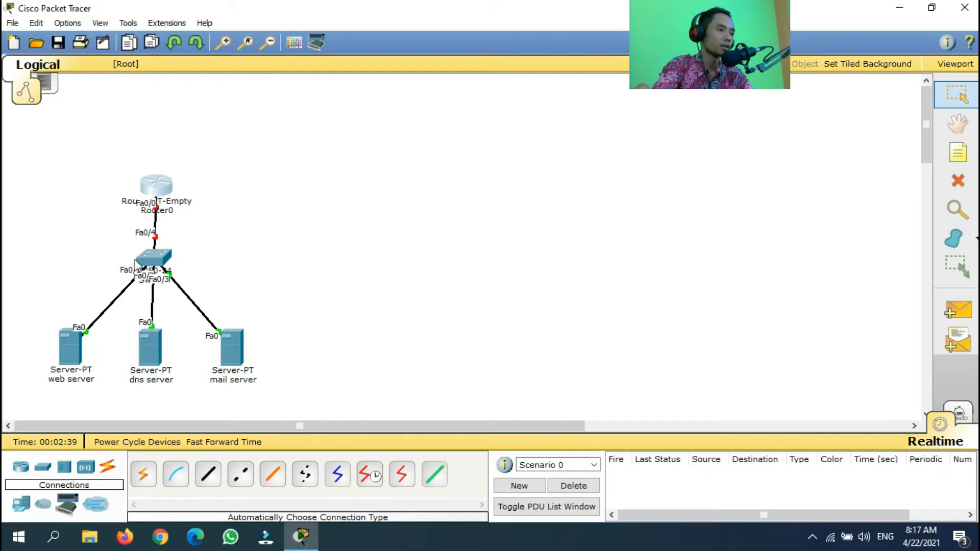
left_click(154, 188)
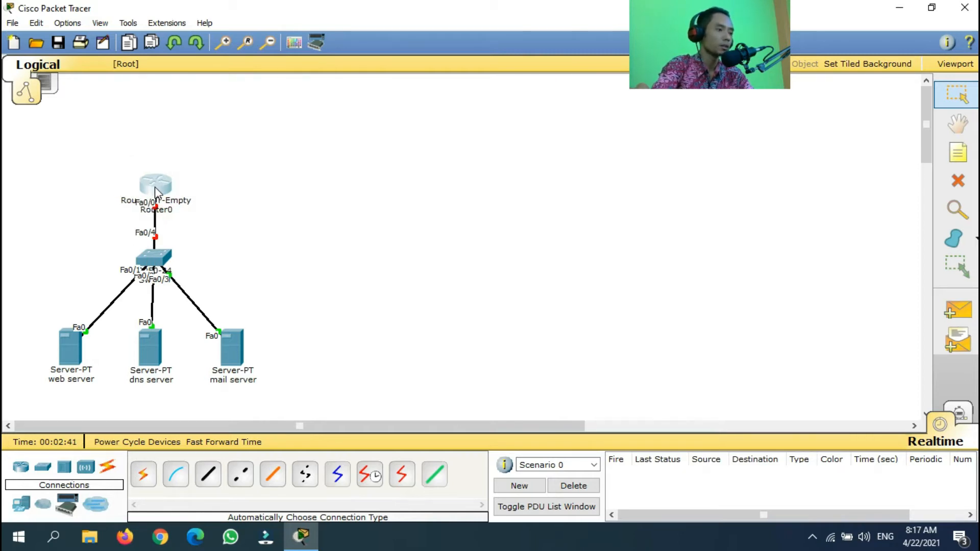
Place a Generic Cloud-PT above Router0
left_click_drag(155, 188, 150, 189)
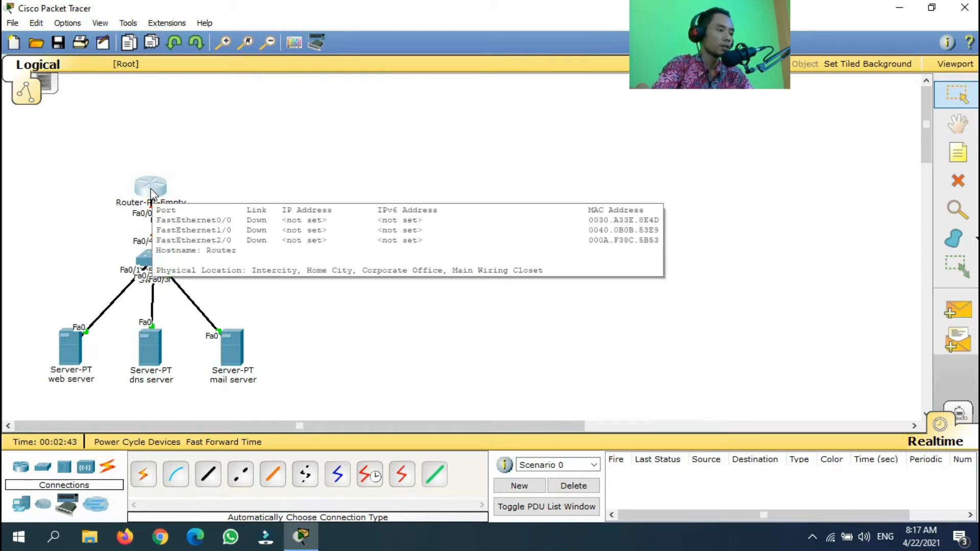
left_click(45, 506)
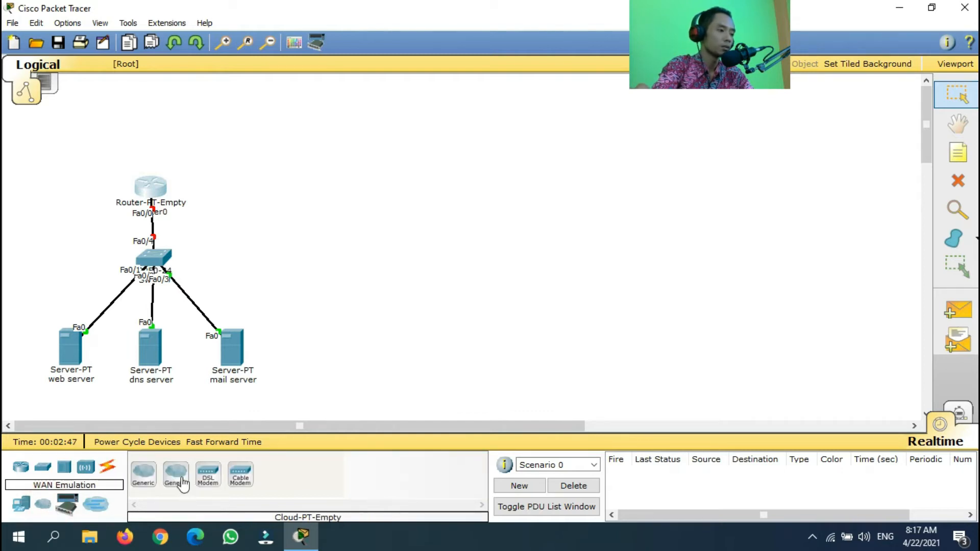
left_click(144, 477)
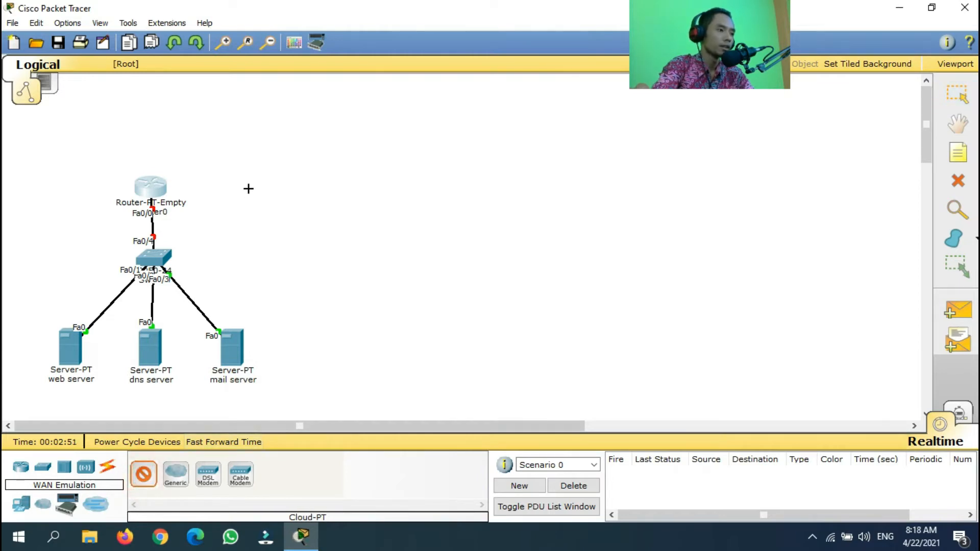
left_click(278, 120)
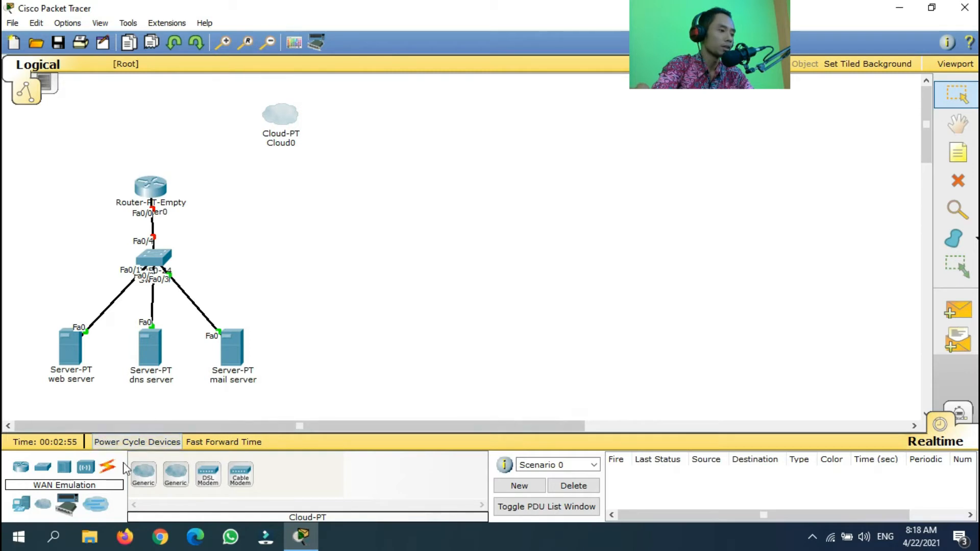
Cable Router0's Fa1/0 to the cloud's Eth6 port automatically
left_click(110, 475)
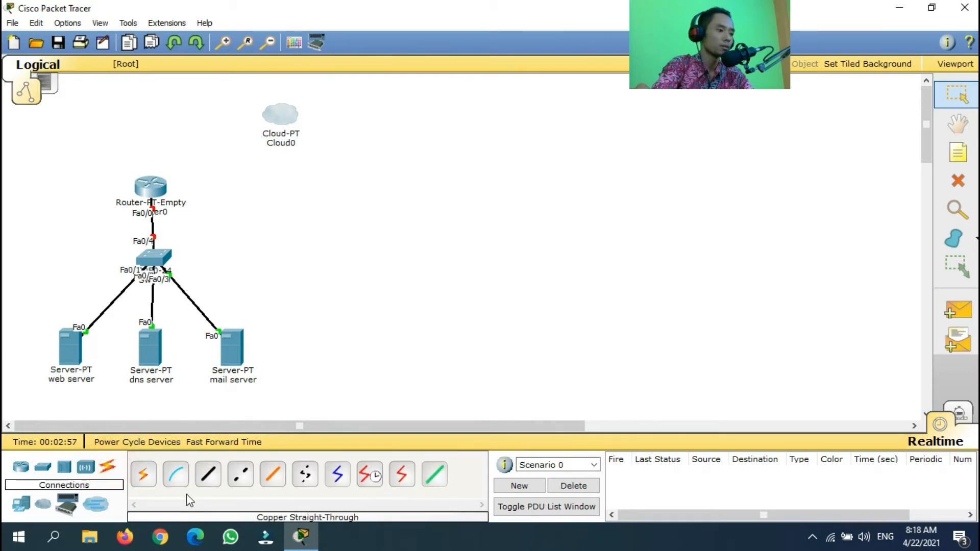
left_click(144, 483)
left_click(157, 185)
left_click(279, 116)
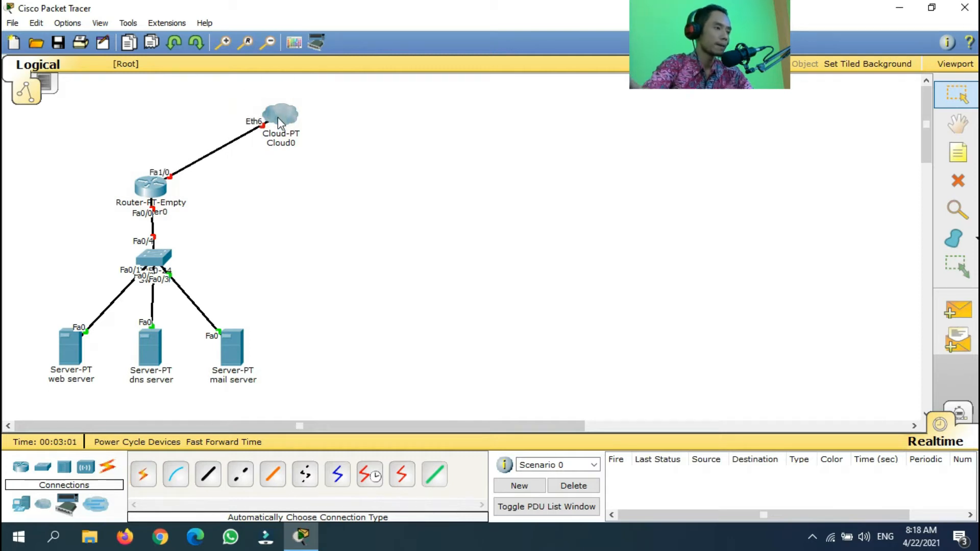
mouse_move(280, 122)
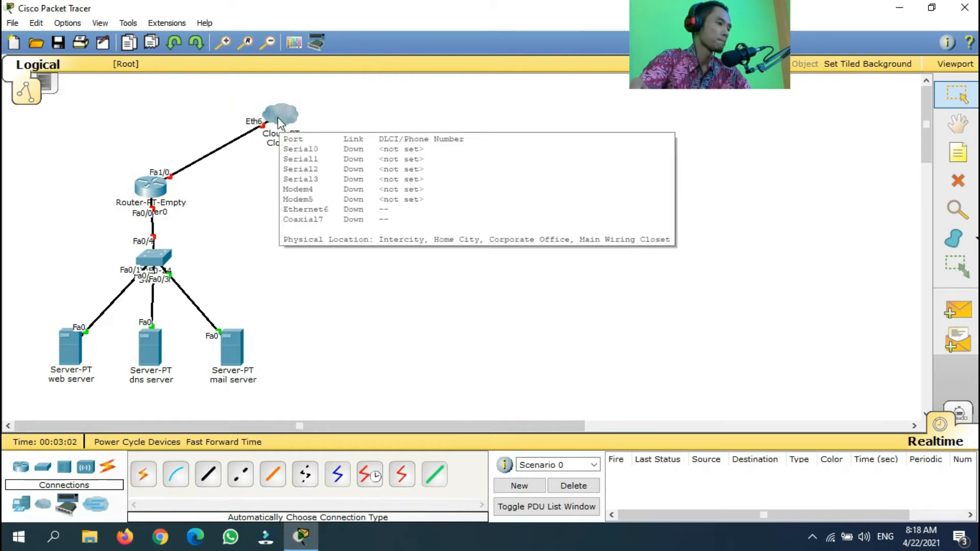
left_click(169, 197)
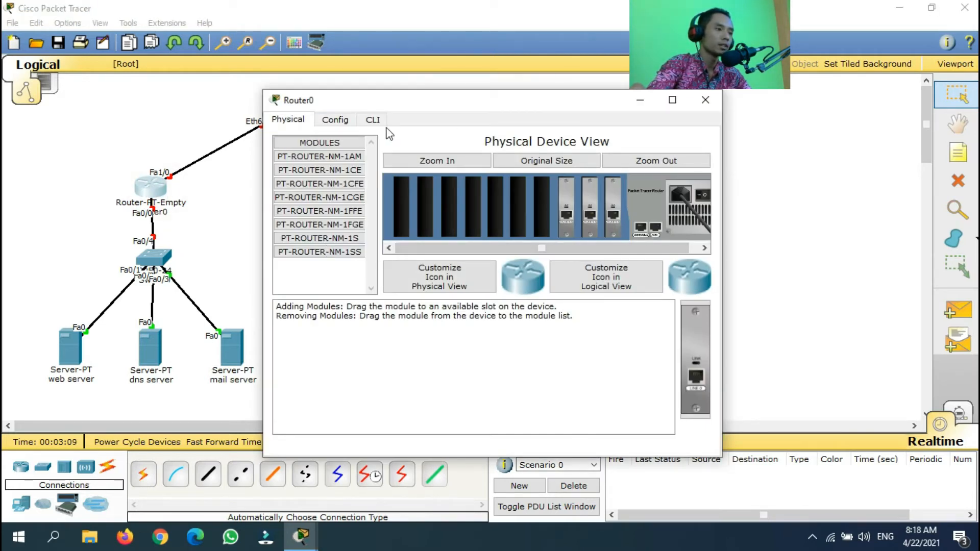
Turn FastEthernet0/0 on with IP 10.10.10.1 and subnet mask 255.0.0.0
left_click(346, 123)
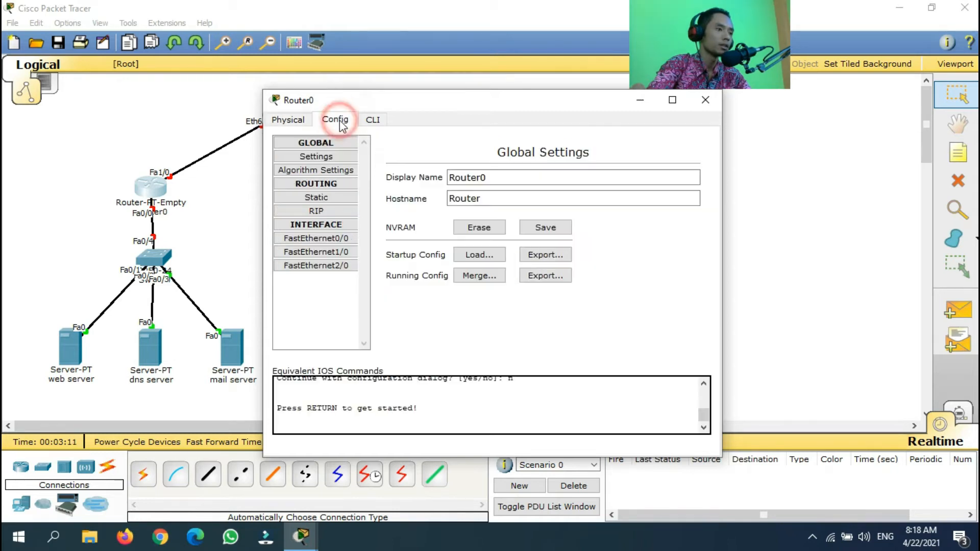
left_click_drag(429, 100, 477, 80)
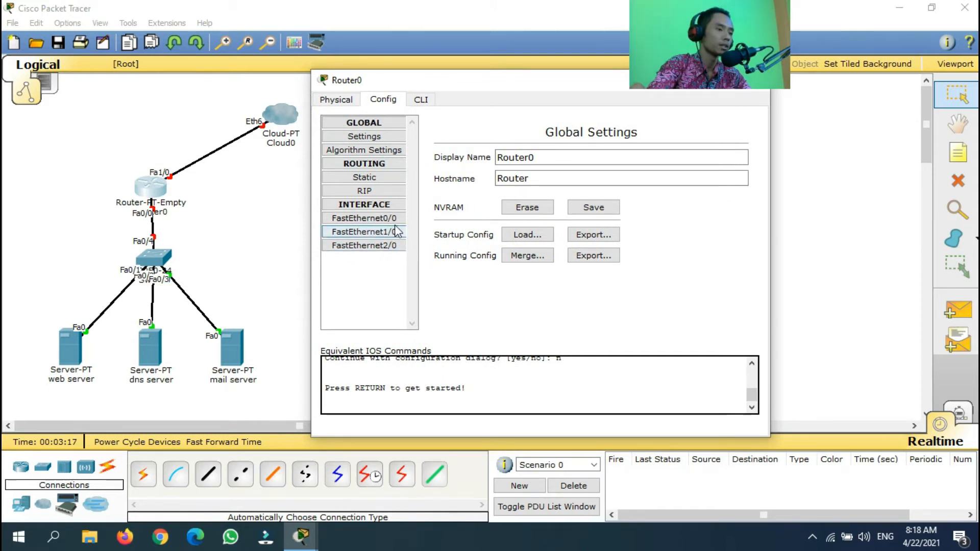
left_click_drag(483, 88, 476, 78)
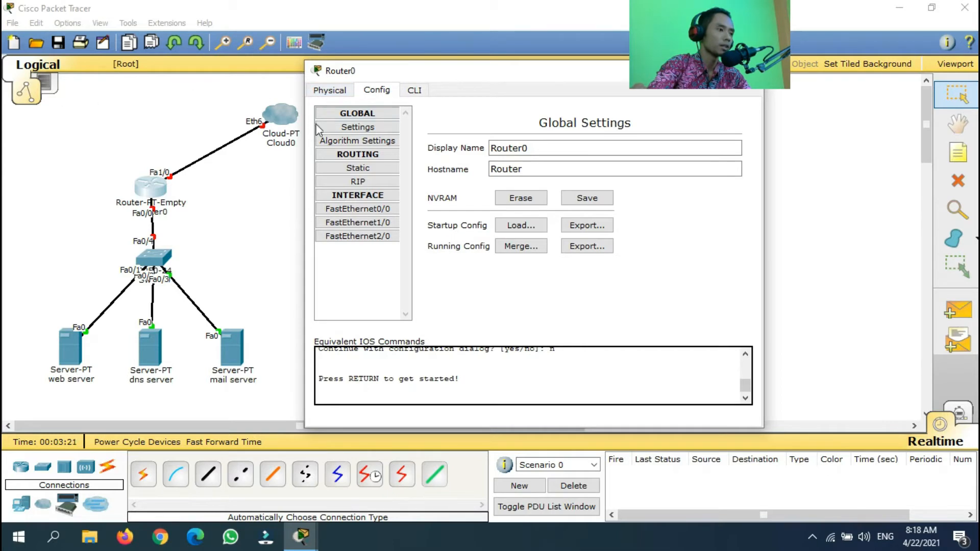
left_click_drag(526, 77, 533, 75)
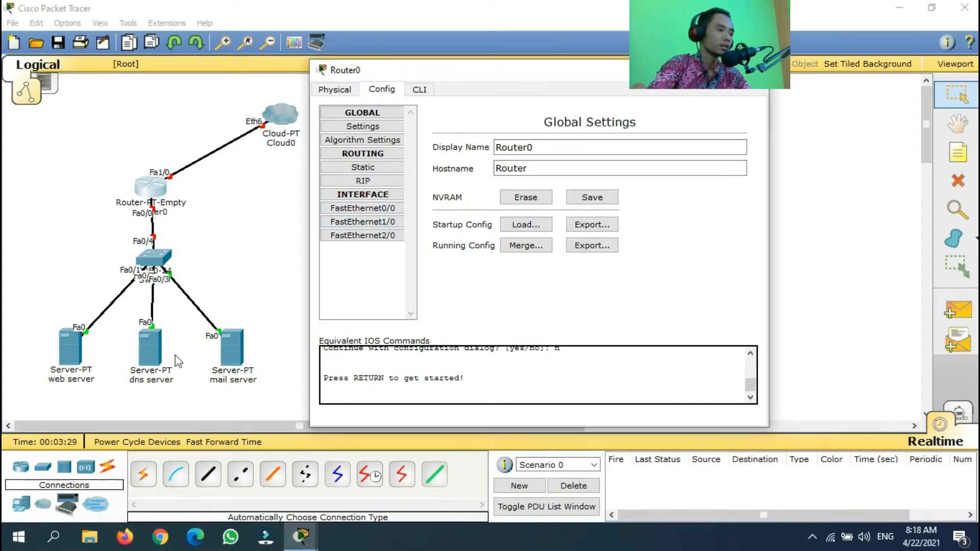
left_click(385, 208)
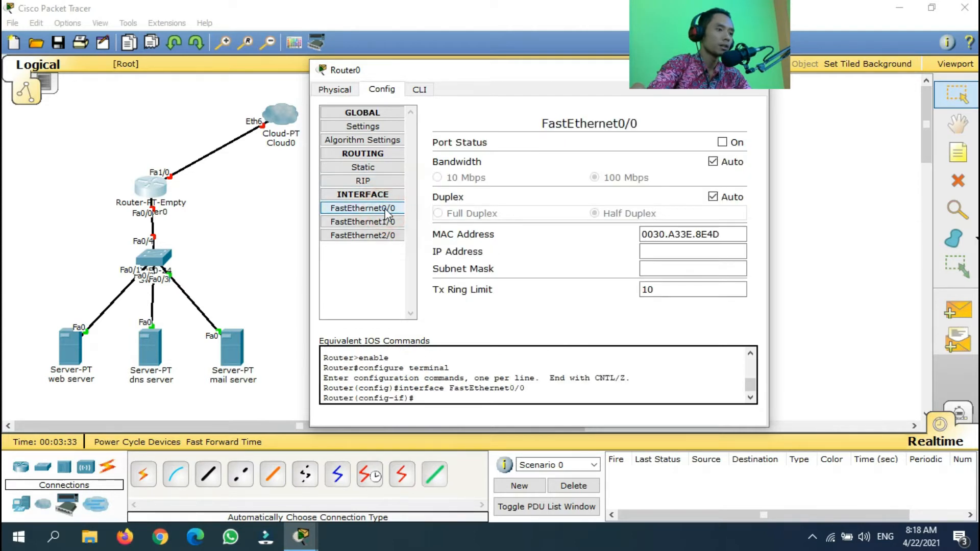
left_click(722, 143)
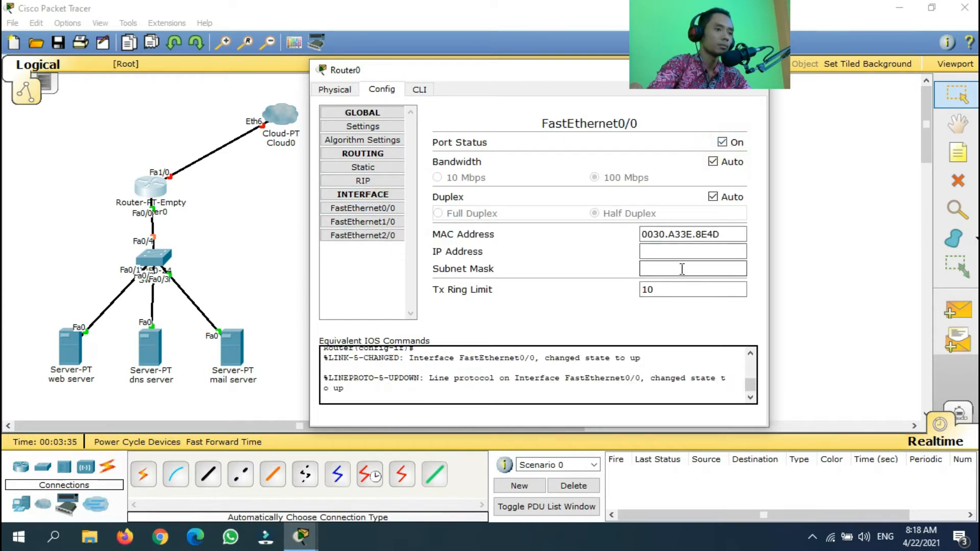
left_click(675, 252)
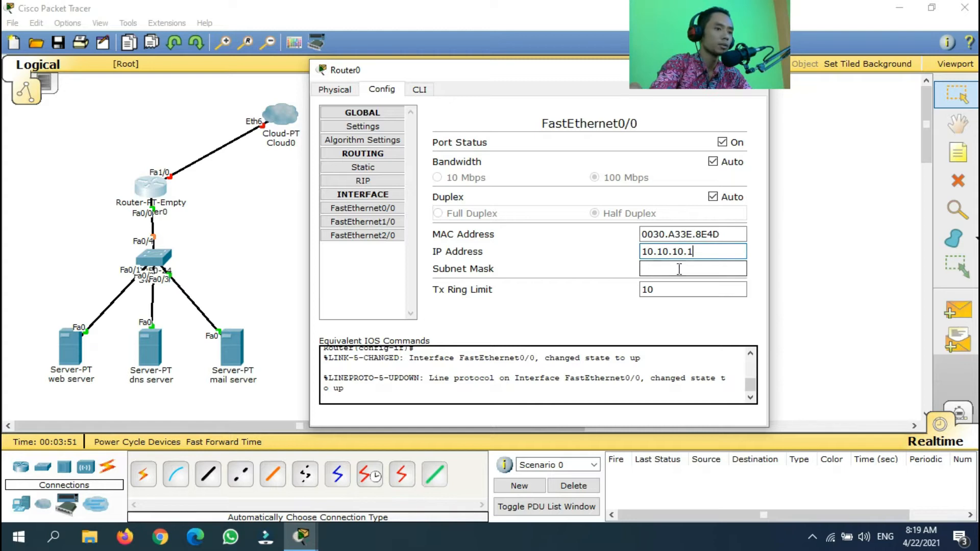
left_click(684, 269)
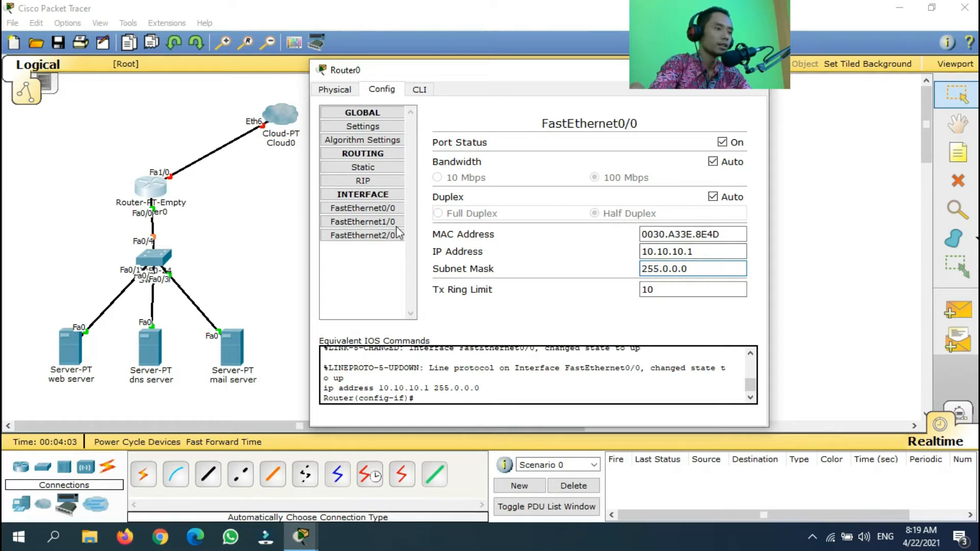
left_click(378, 222)
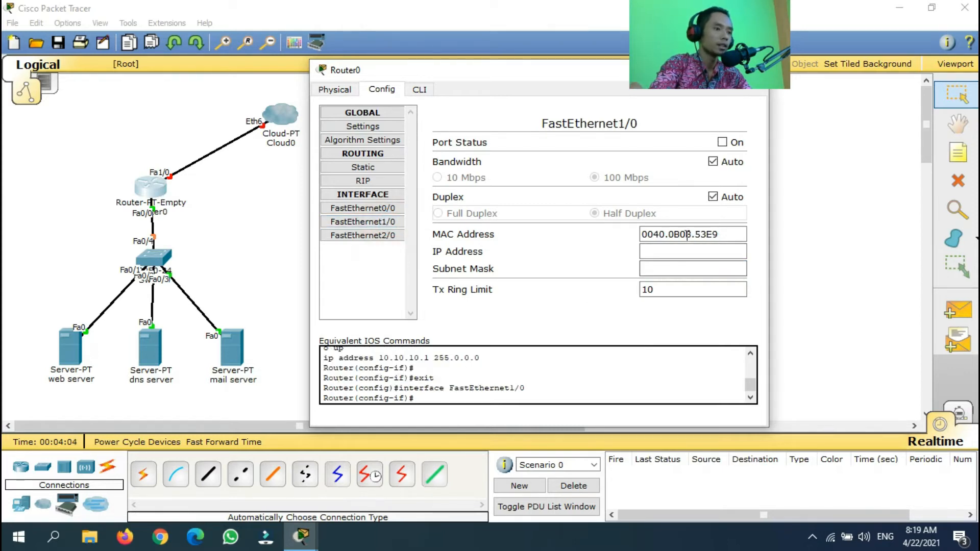
Turn FastEthernet1/0 on with IP 11.11.11.1 and mask 255.0.0.0, then close Router0
left_click(723, 143)
left_click(673, 250)
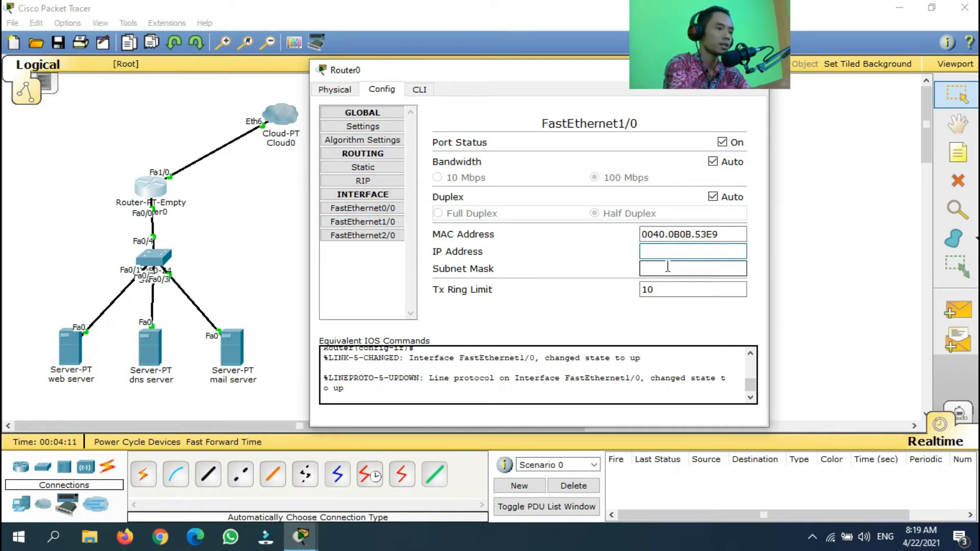
type("11.11.11.1")
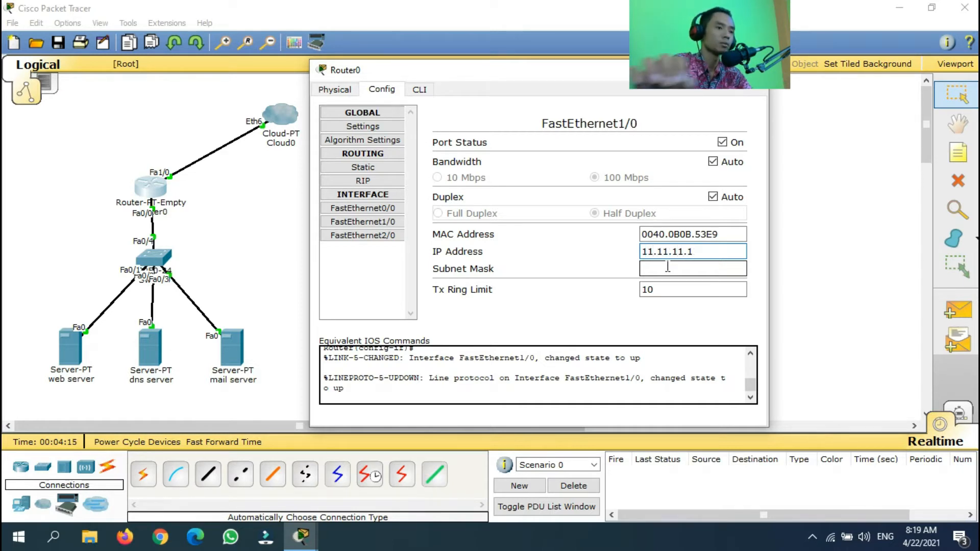
left_click(668, 266)
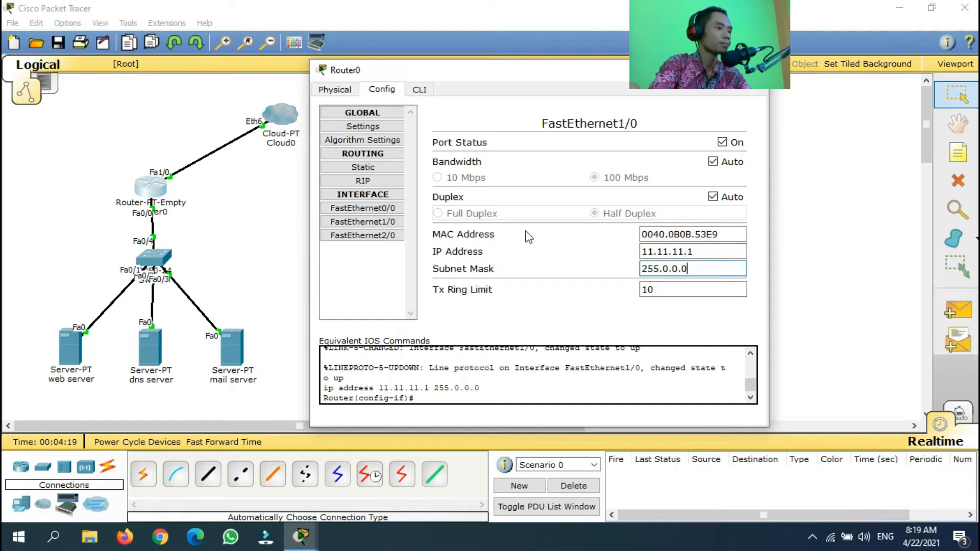
left_click_drag(581, 79, 468, 134)
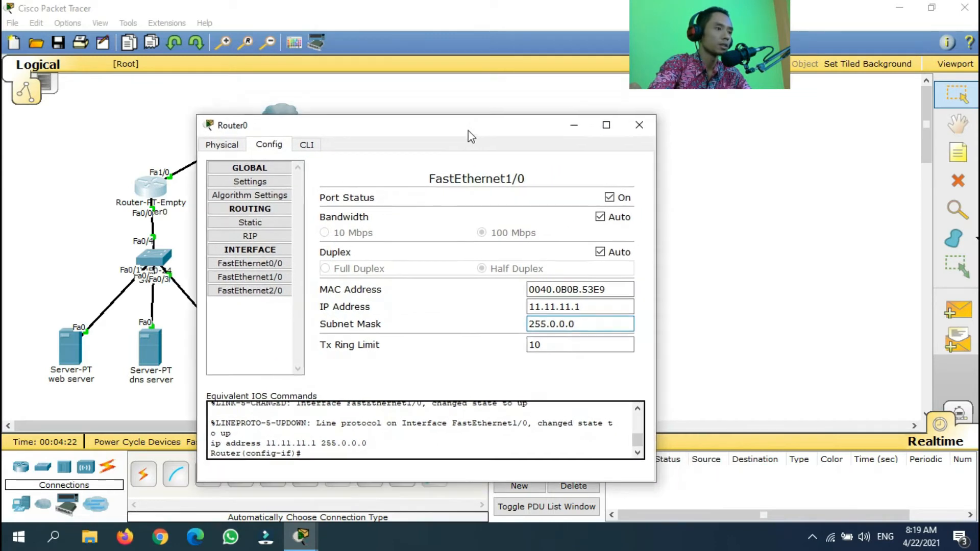
left_click(638, 135)
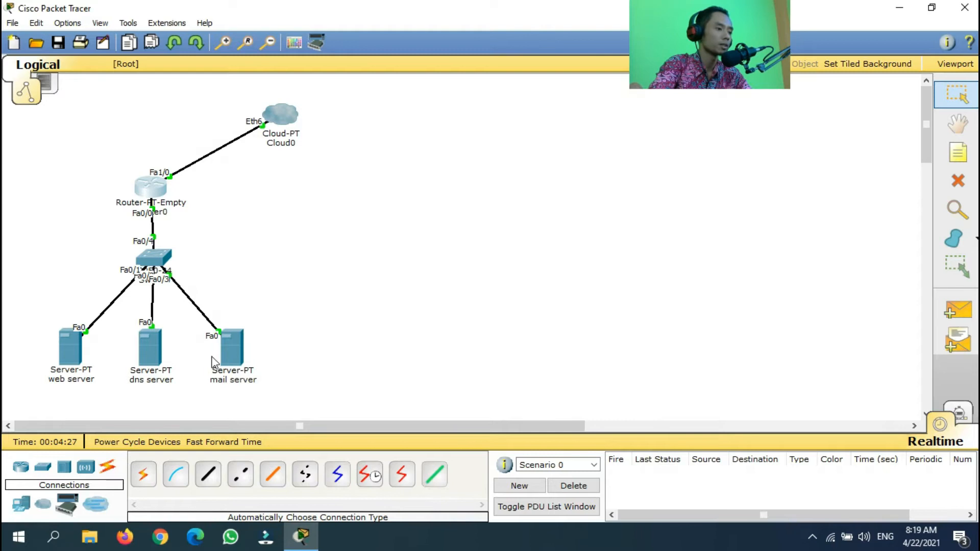
left_click(236, 357)
Give the mail server static IP 10.10.10.2 with mask 255.0.0.0
left_click_drag(490, 98, 551, 92)
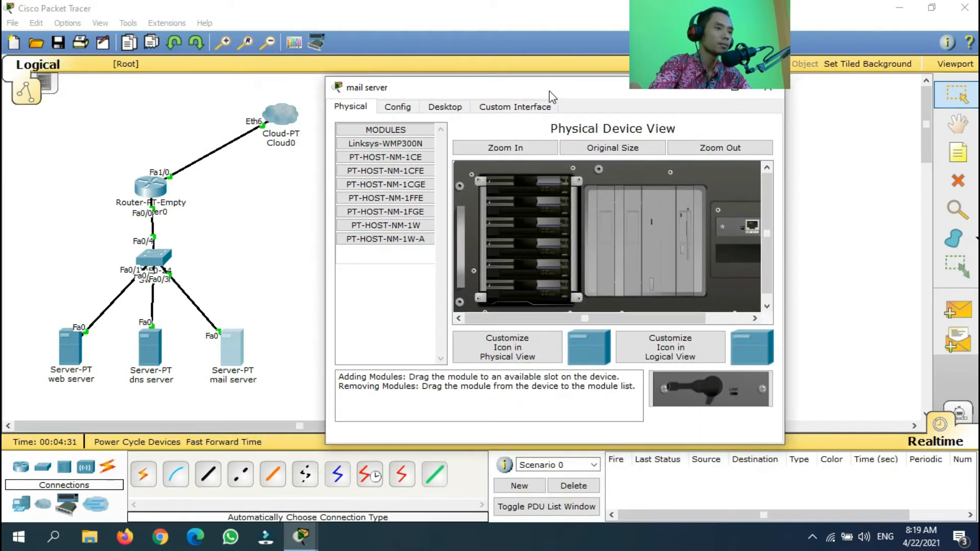
left_click_drag(486, 87, 477, 78)
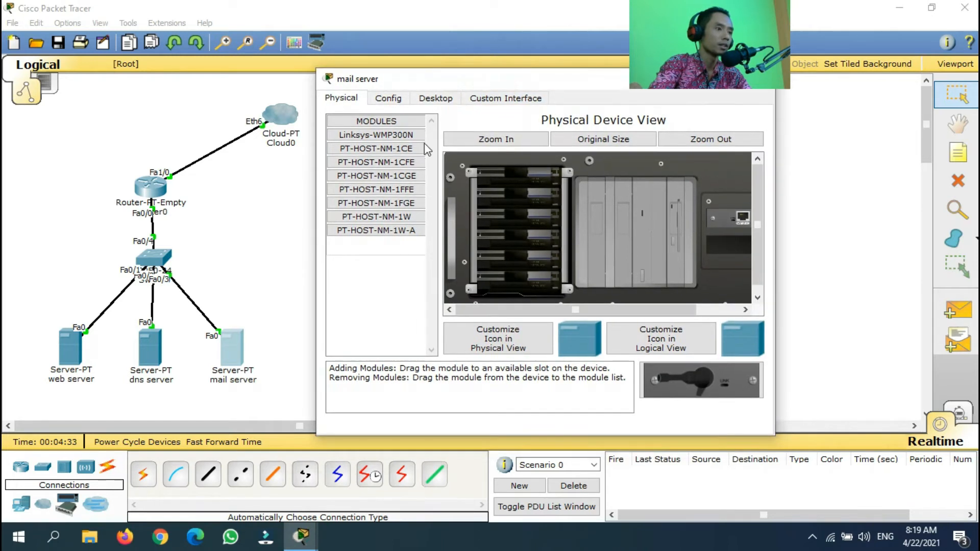
left_click(430, 98)
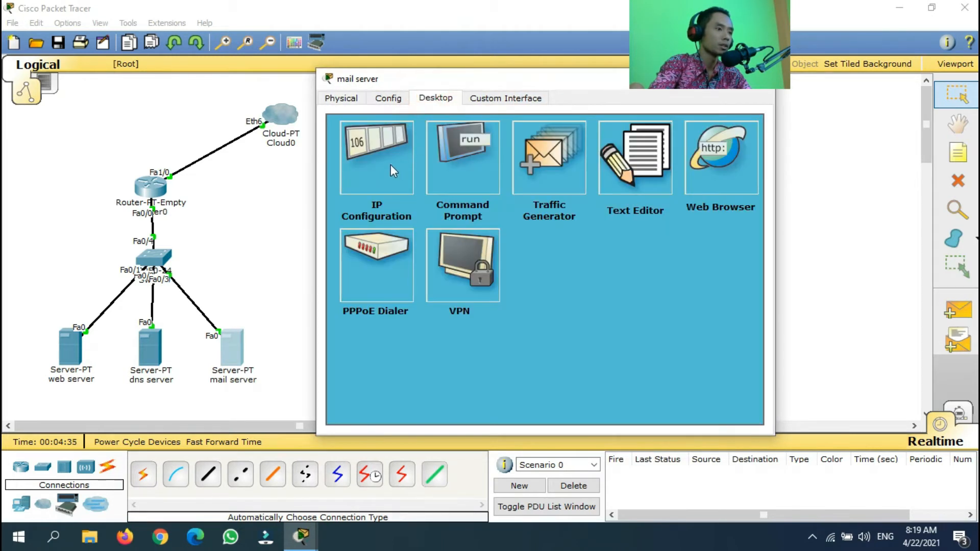
left_click(393, 171)
left_click(487, 227)
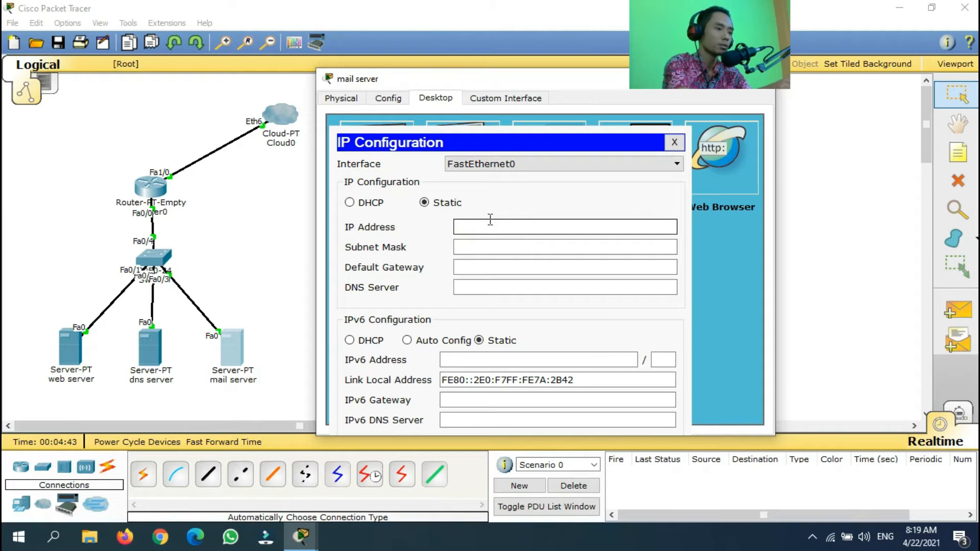
type("10.10.10.")
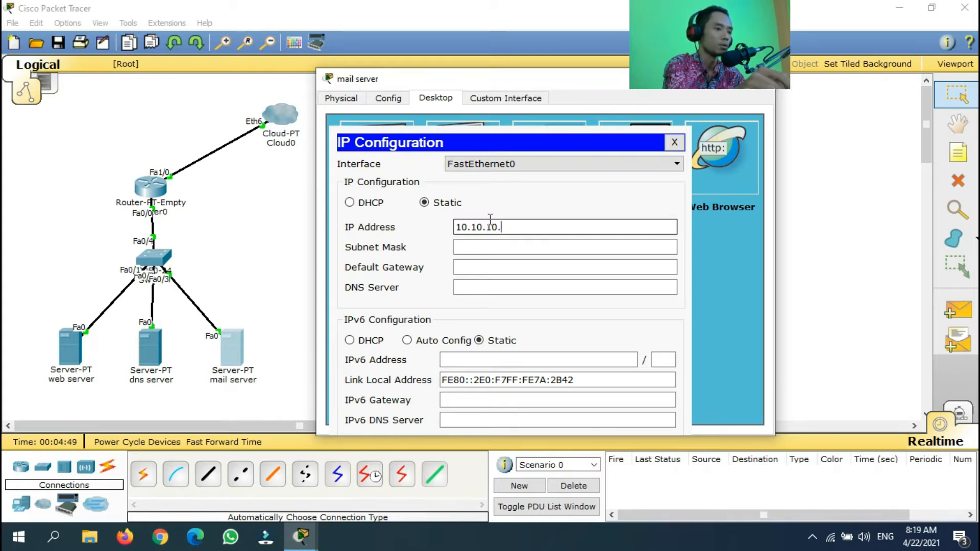
type("2")
left_click(489, 247)
left_click(500, 250)
Set gateway 10.10.10.1 and DNS server 10.10.10.3, then close IP Configuration
left_click(487, 266)
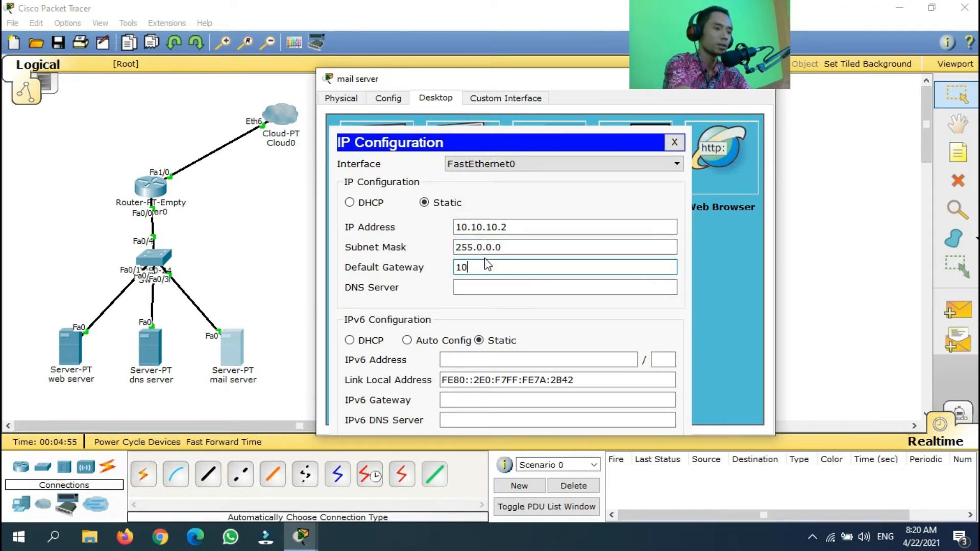
type("10.10.10.")
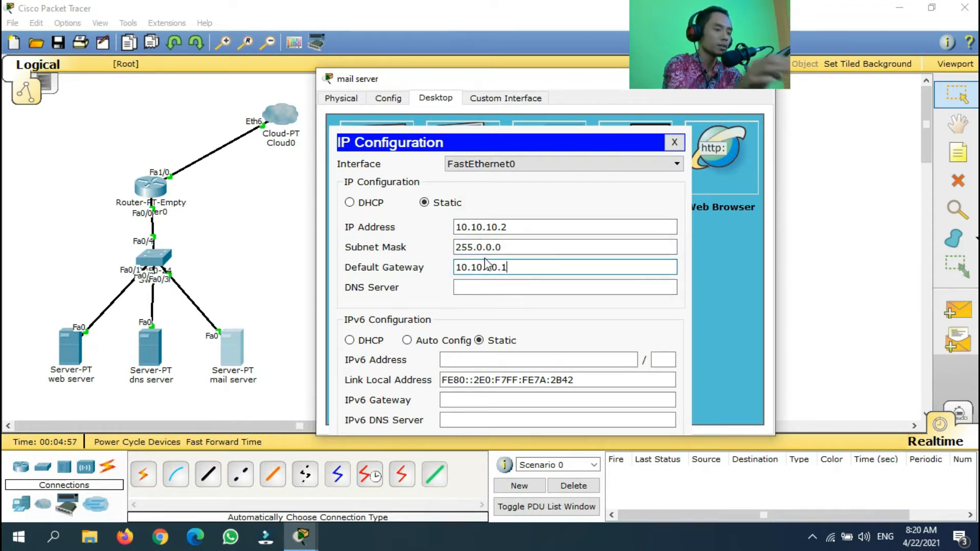
type("1")
left_click(482, 291)
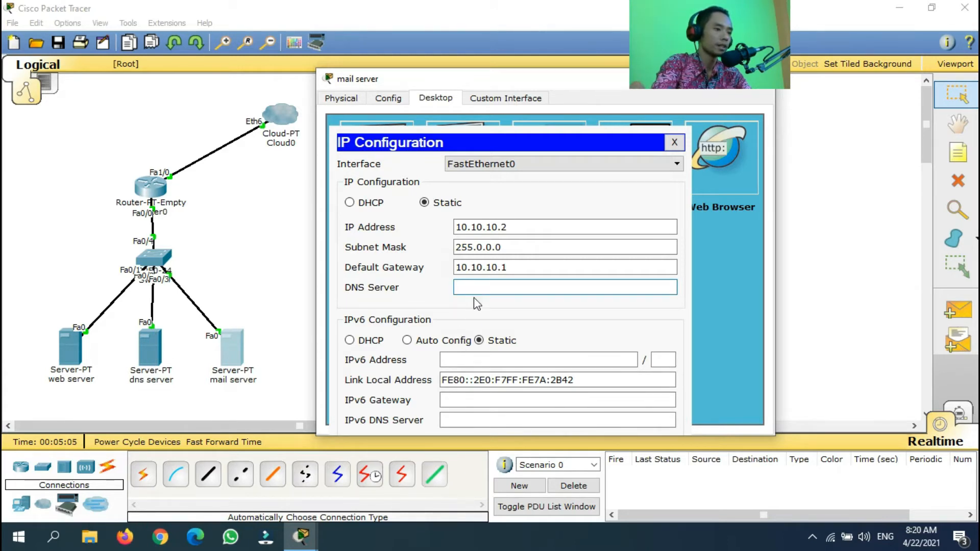
type("10.10.10.3")
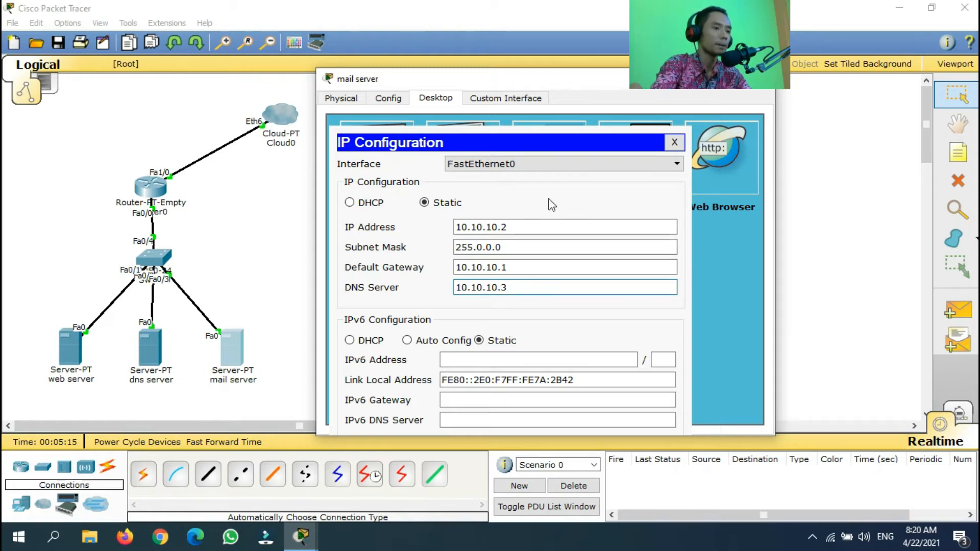
left_click(676, 146)
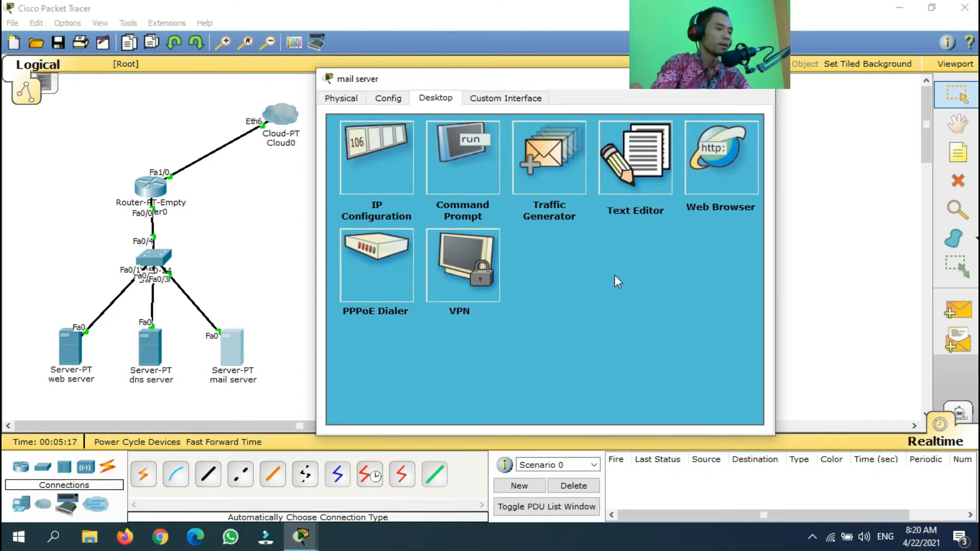
mouse_move(582, 78)
left_mouse_down()
mouse_move(561, 76)
mouse_move(573, 73)
left_mouse_up()
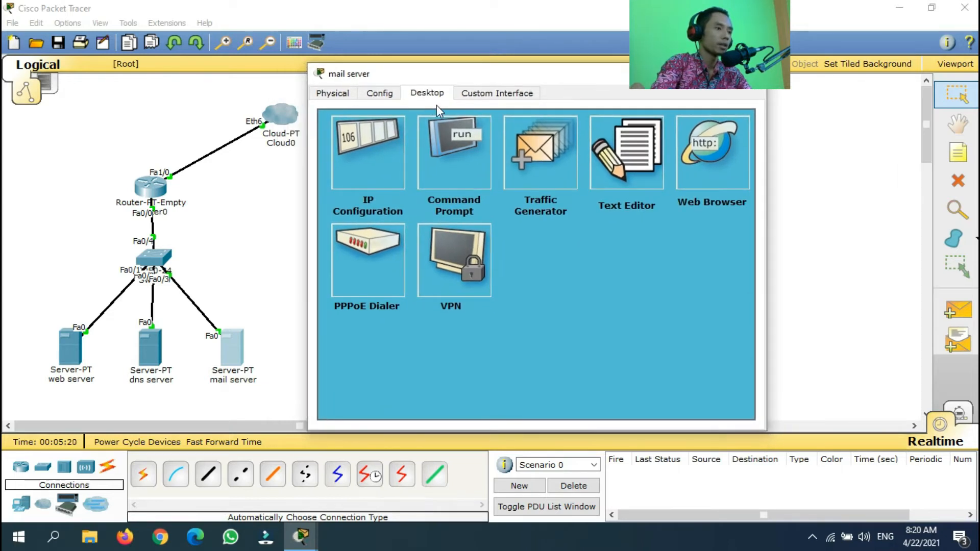
Set the EMAIL service domain name to gnsmedia.net
left_click(381, 93)
left_click_drag(518, 75, 506, 80)
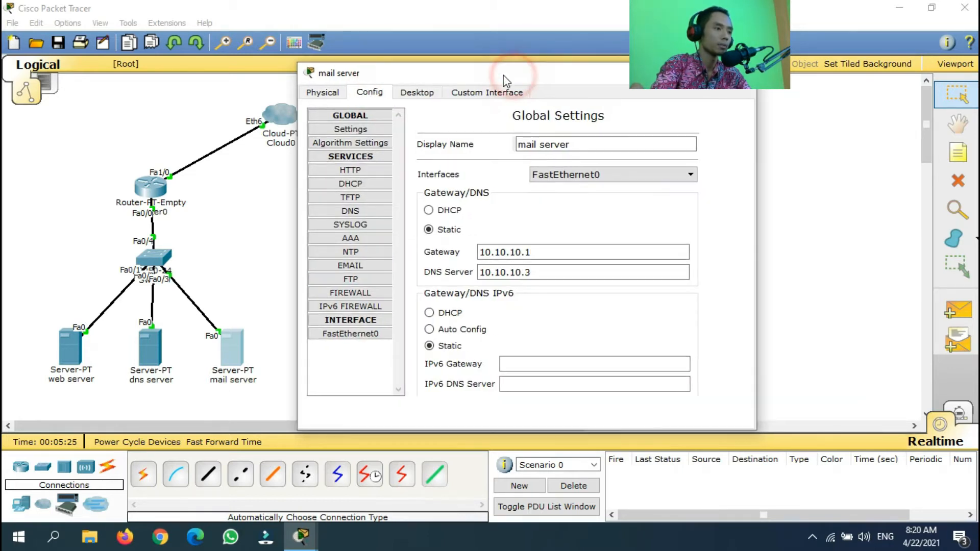
left_click(357, 265)
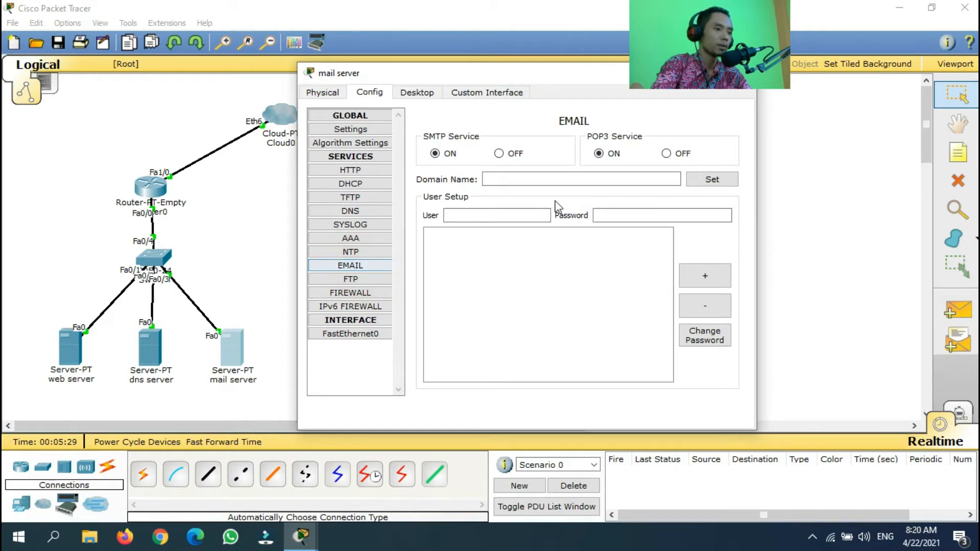
left_click(511, 175)
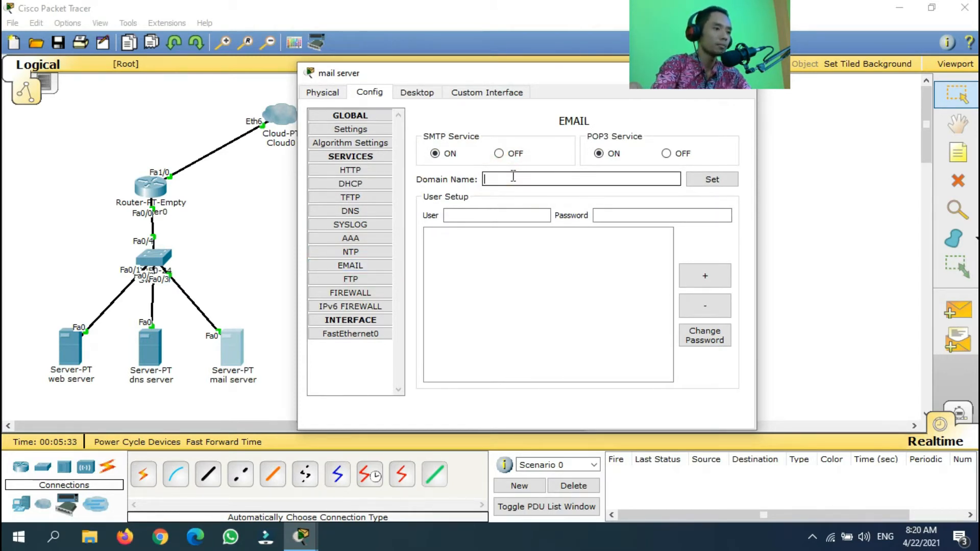
type("gns")
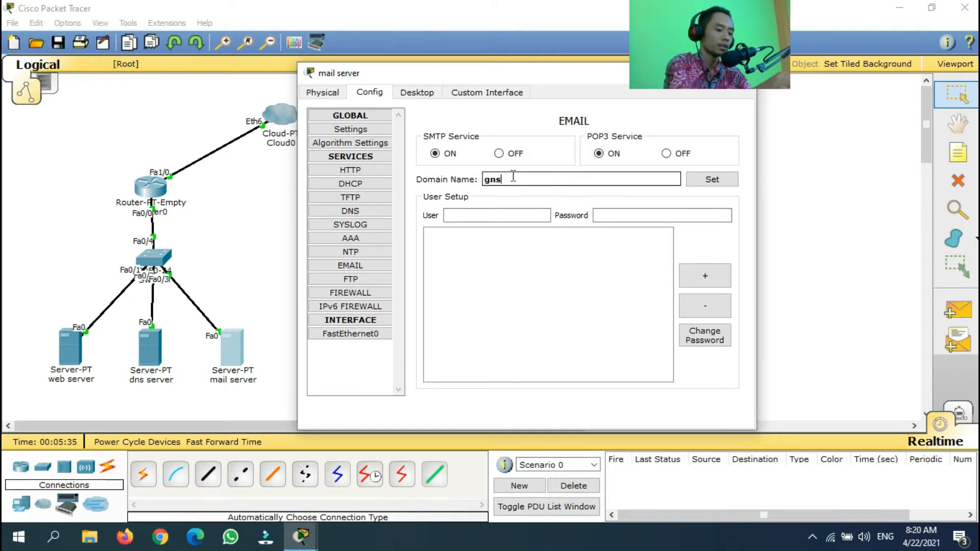
type("media.net")
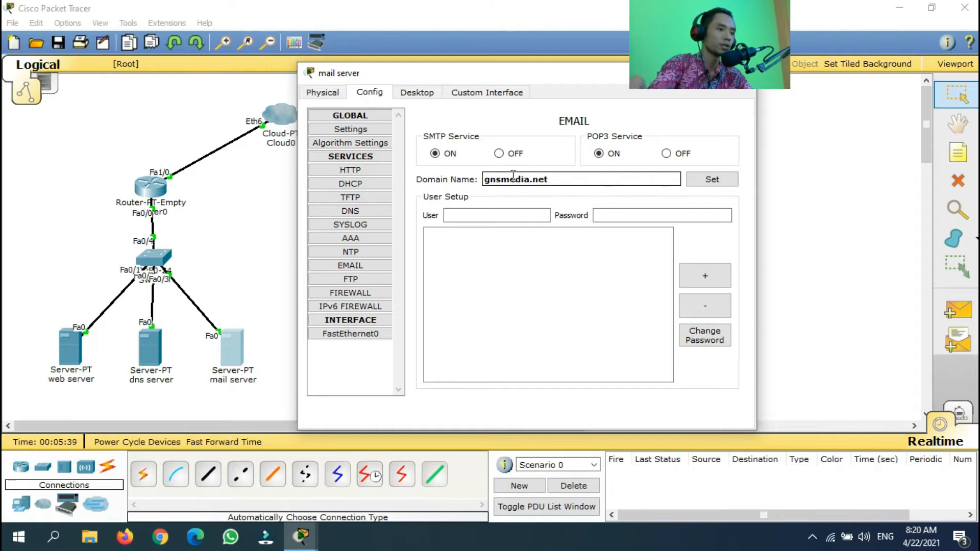
left_click(730, 178)
Add mail account user1 with its password, correcting a mistyped password
left_click(538, 217)
type("user1")
key("Tab")
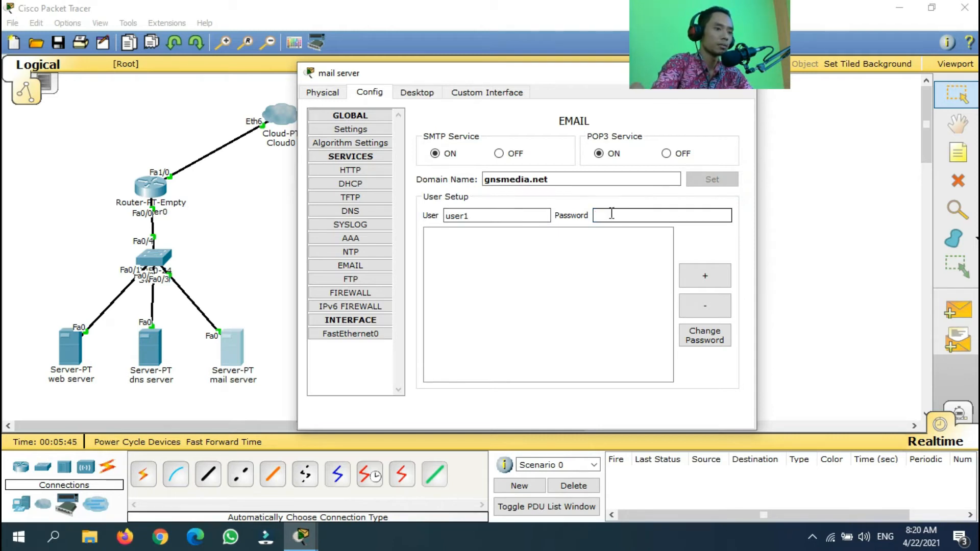
type("user")
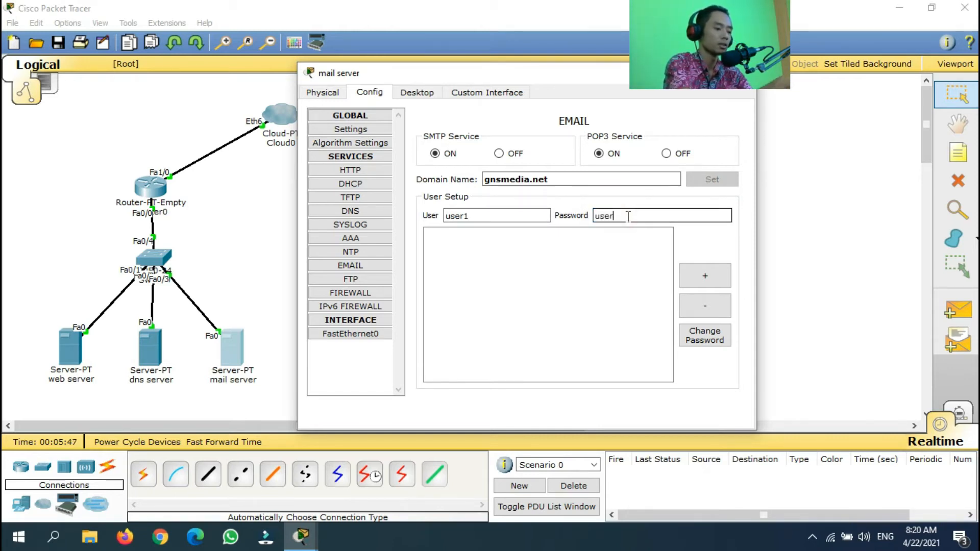
type("2")
left_click(557, 258)
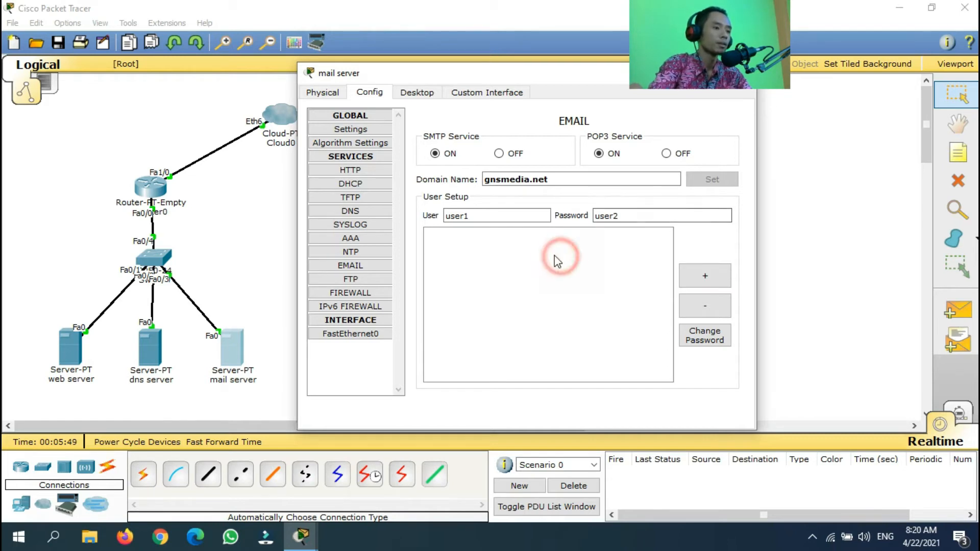
left_click(637, 217)
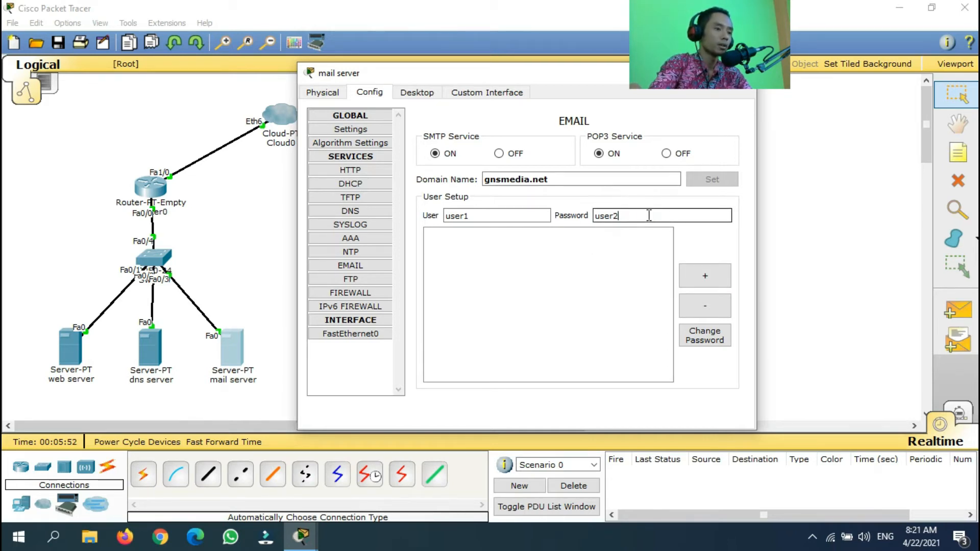
type("user2")
key("BackSpace")
type("1")
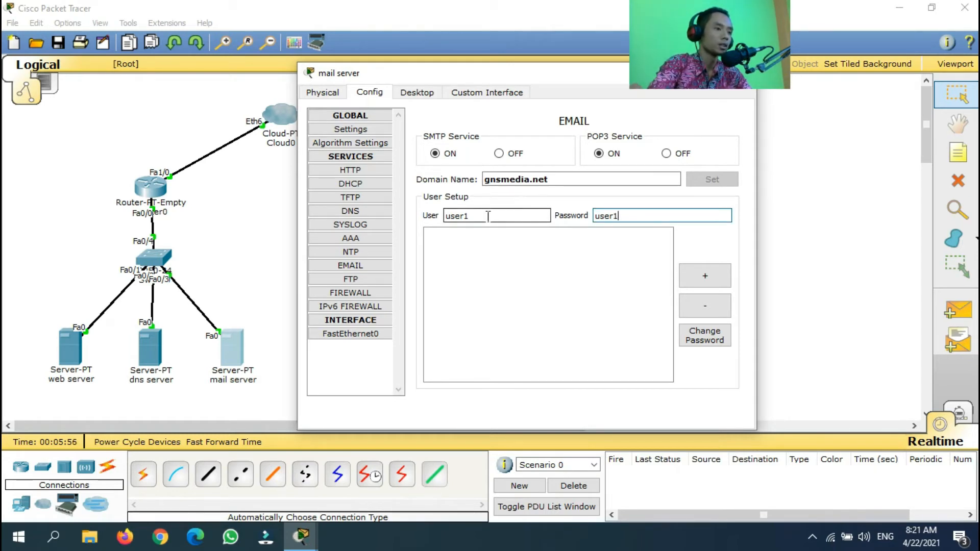
left_click(629, 215)
left_click(705, 276)
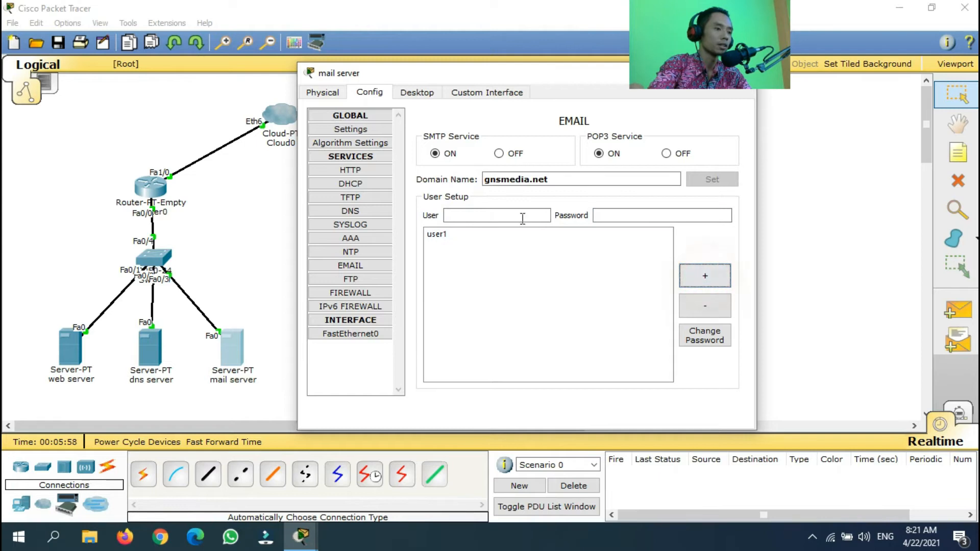
Add mail account user2 with its password and close the mail server window
left_click(492, 214)
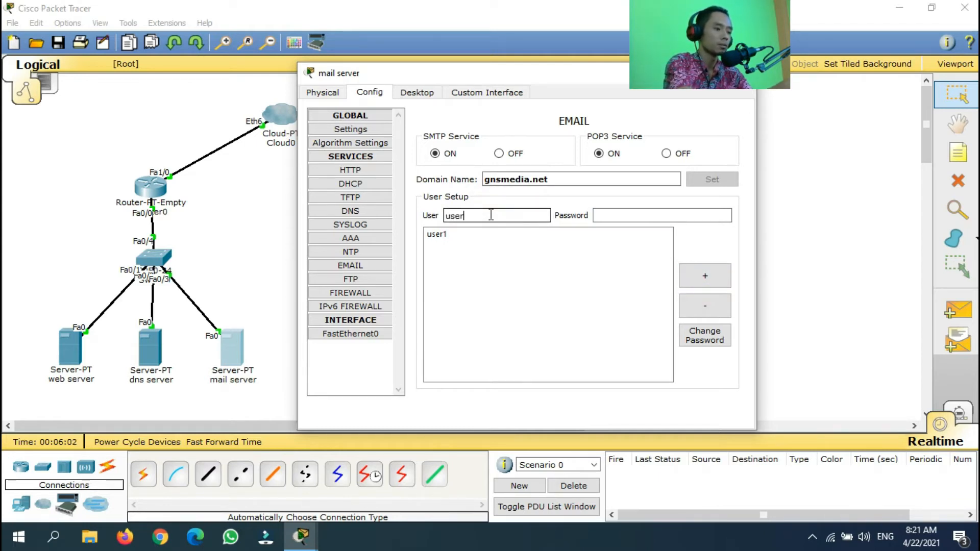
left_click(610, 215)
type("user2")
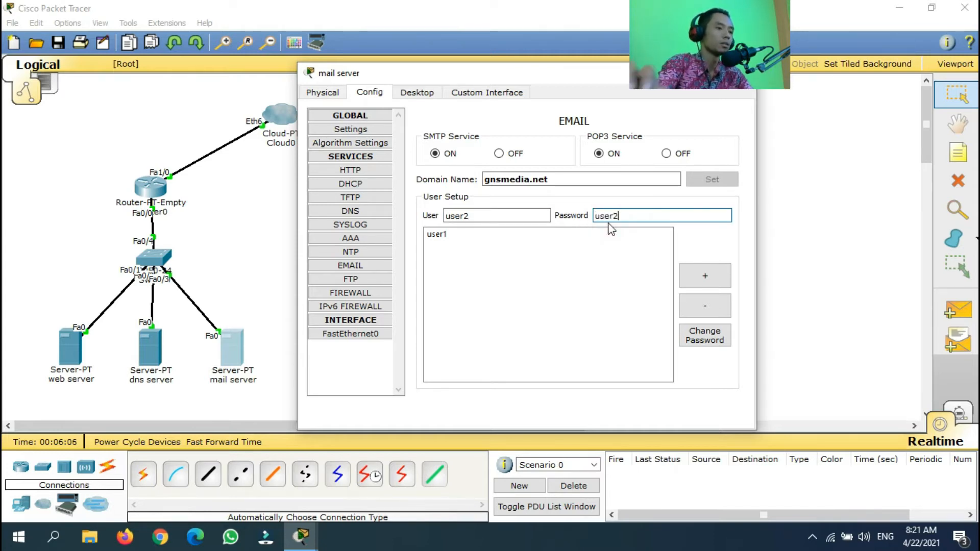
left_click(703, 276)
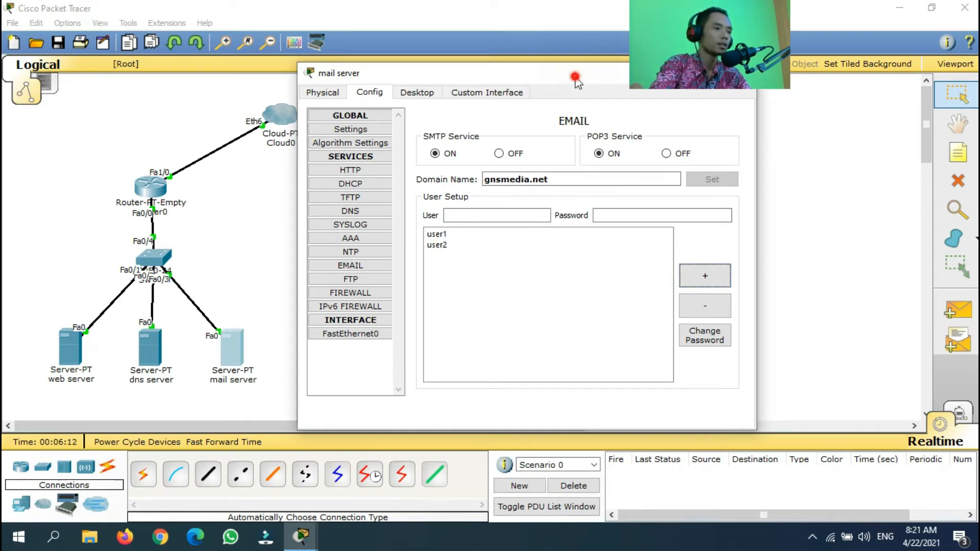
left_click_drag(576, 76, 473, 119)
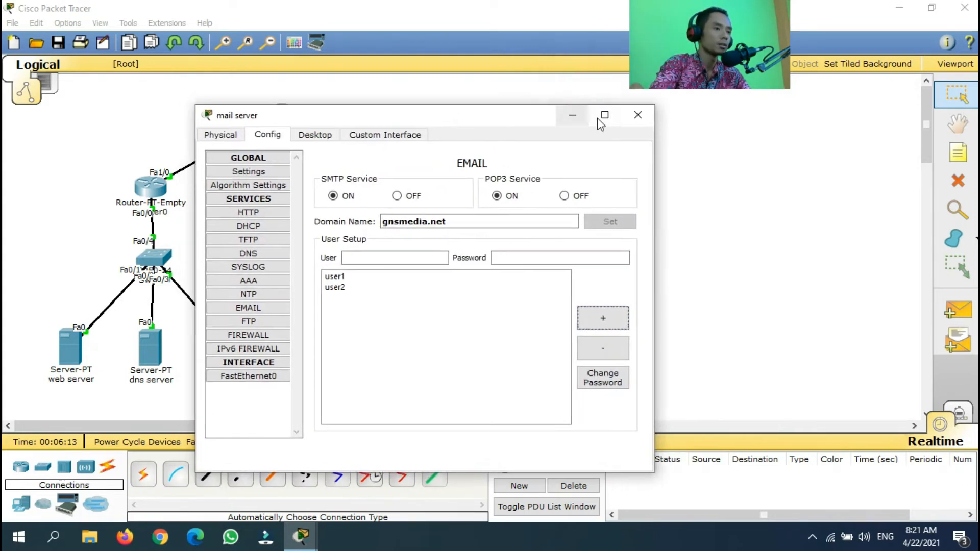
left_click(637, 117)
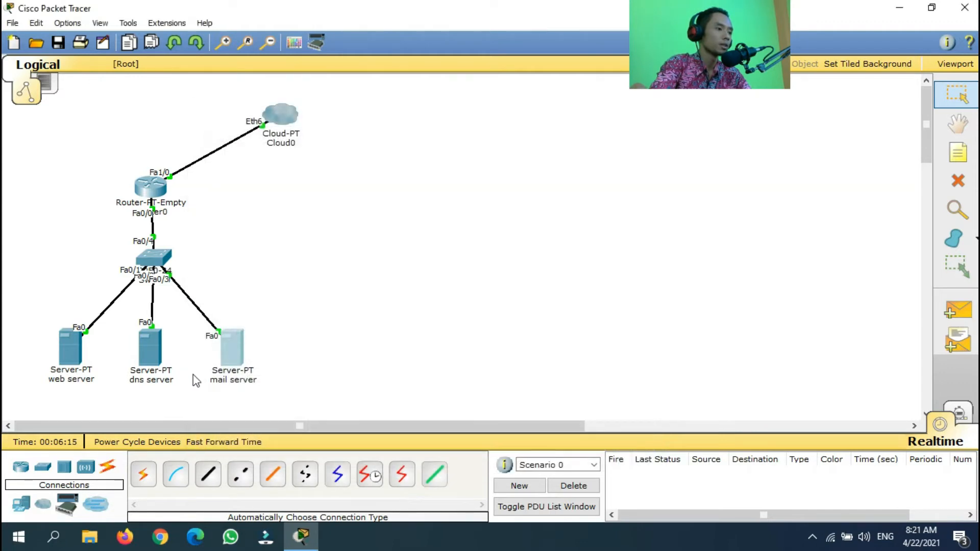
left_click(156, 360)
Enter IP 10.10.10.3, mask 255.0.0.0, gateway 10.10.10.1 and DNS 10.10.10.3 on the dns server
left_click(383, 119)
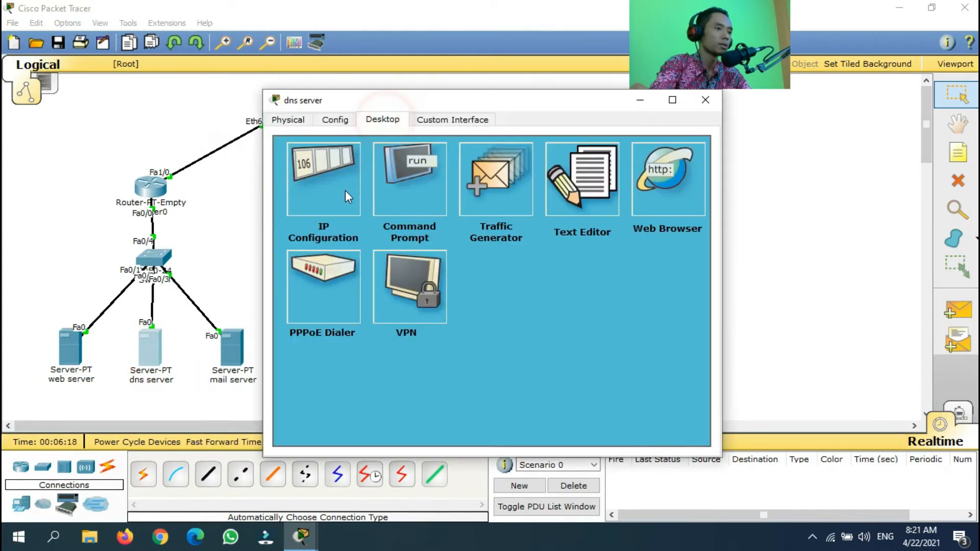
left_click(346, 191)
left_click(414, 252)
type("10.10")
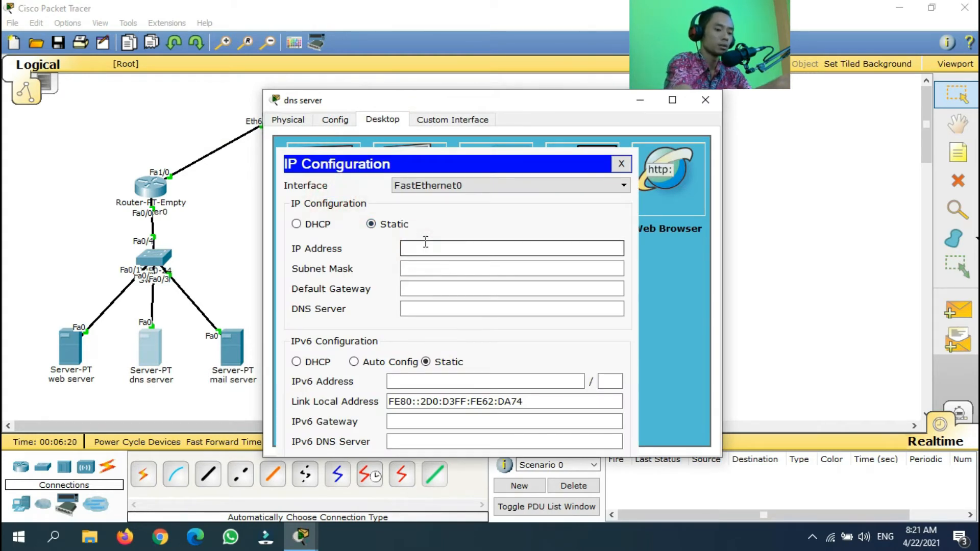
type(".10.")
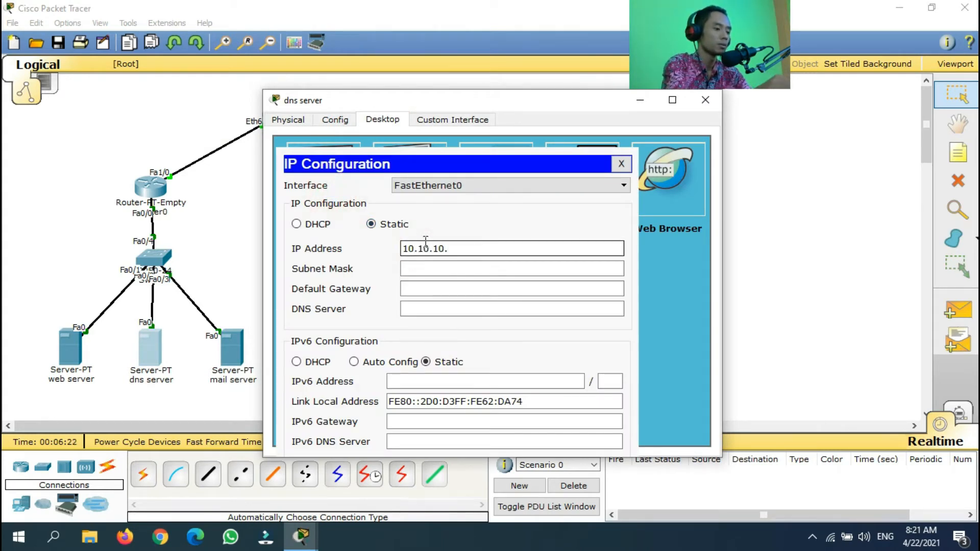
left_click(446, 268)
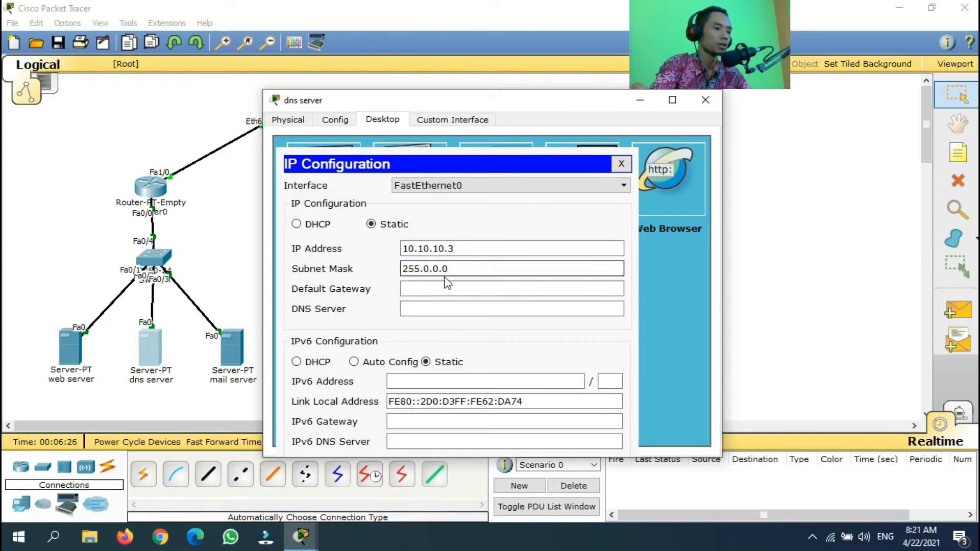
left_click(447, 290)
type("10.10.10.1")
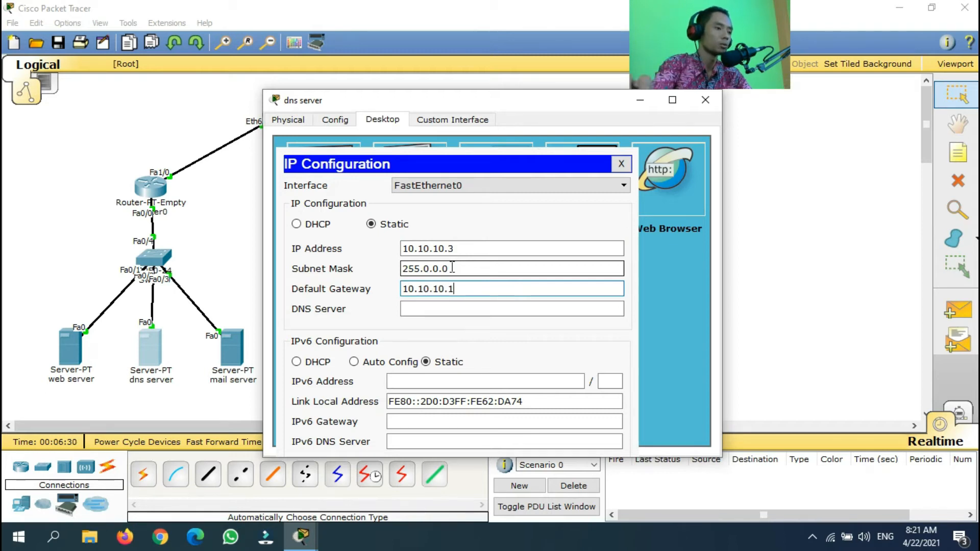
left_click(467, 309)
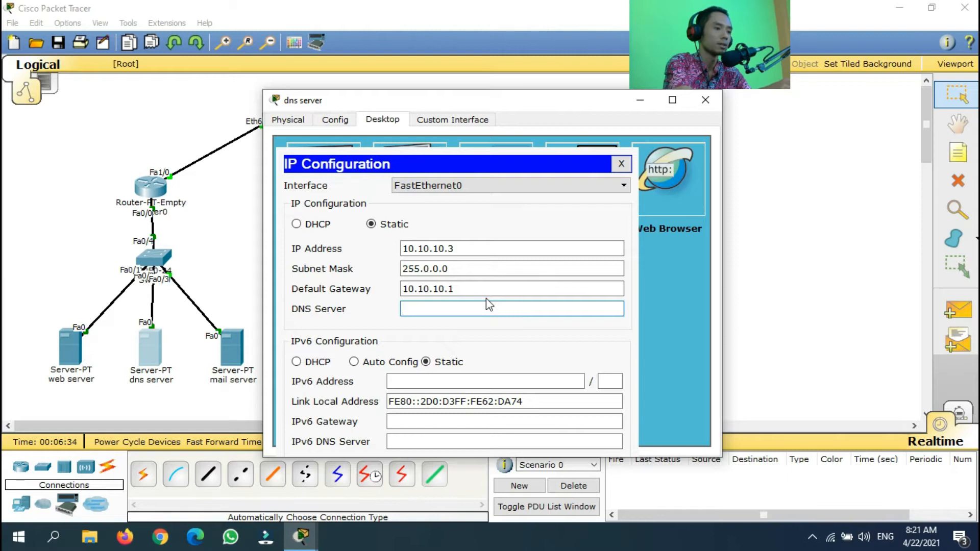
type("10.10.10.3")
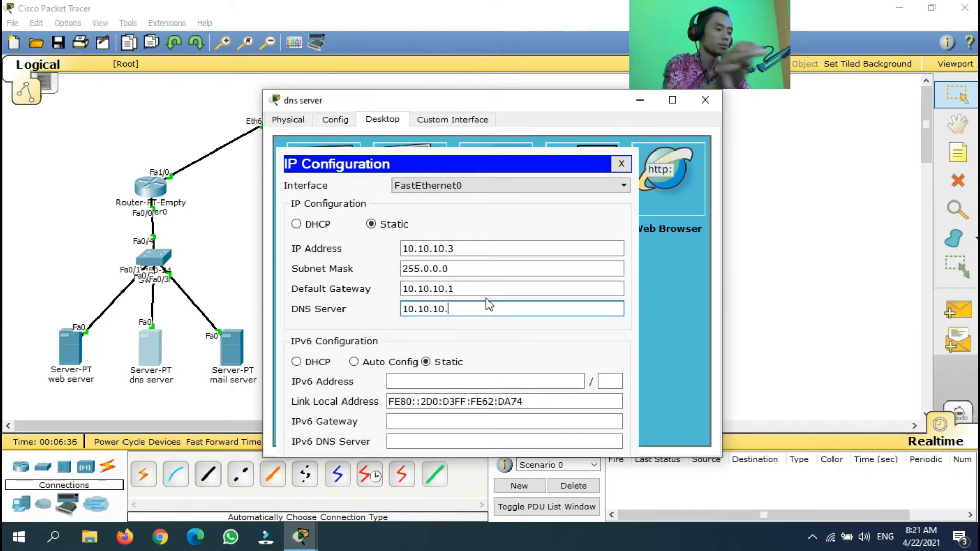
left_click(621, 164)
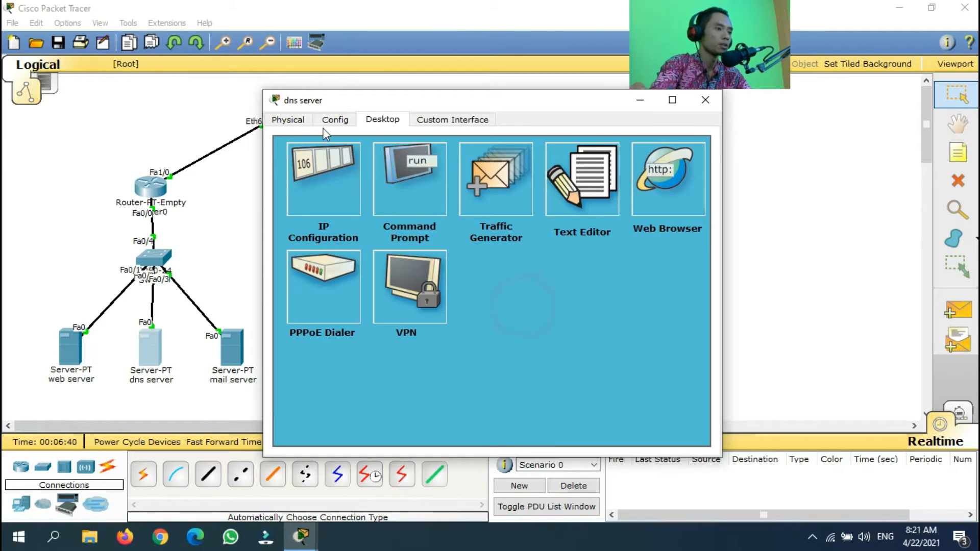
left_click(337, 119)
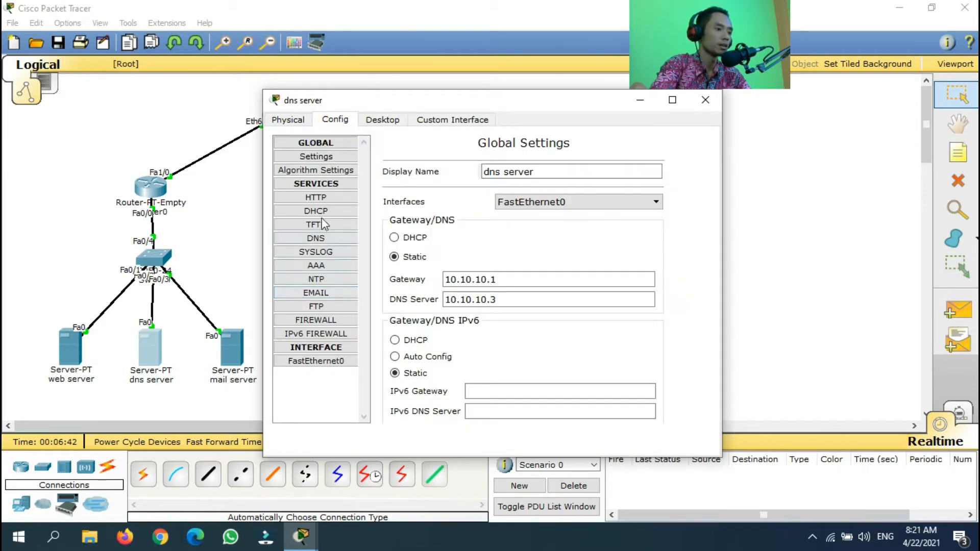
Switch the dns server's DNS service on
left_click(322, 238)
left_click_drag(489, 107, 502, 59)
left_click(502, 166)
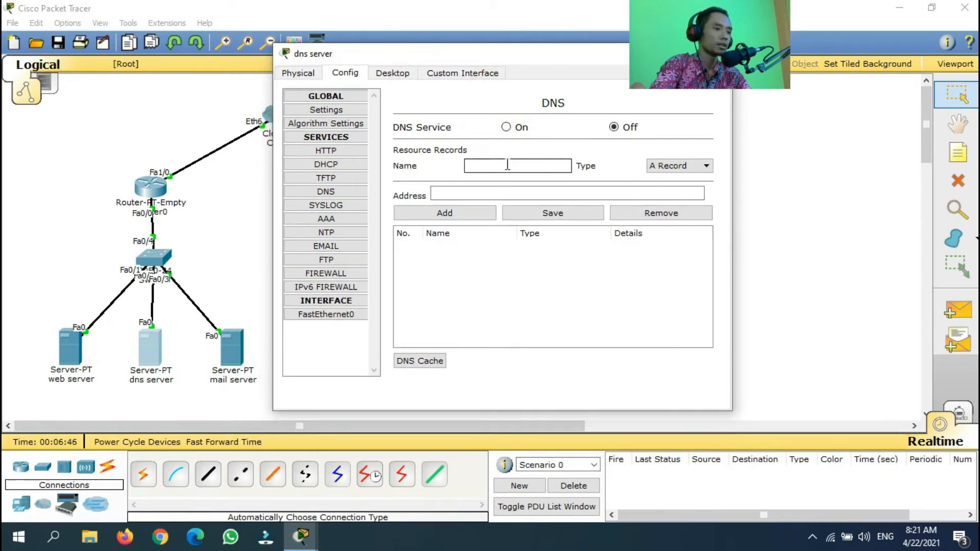
left_click(507, 128)
left_click_drag(486, 55, 500, 54)
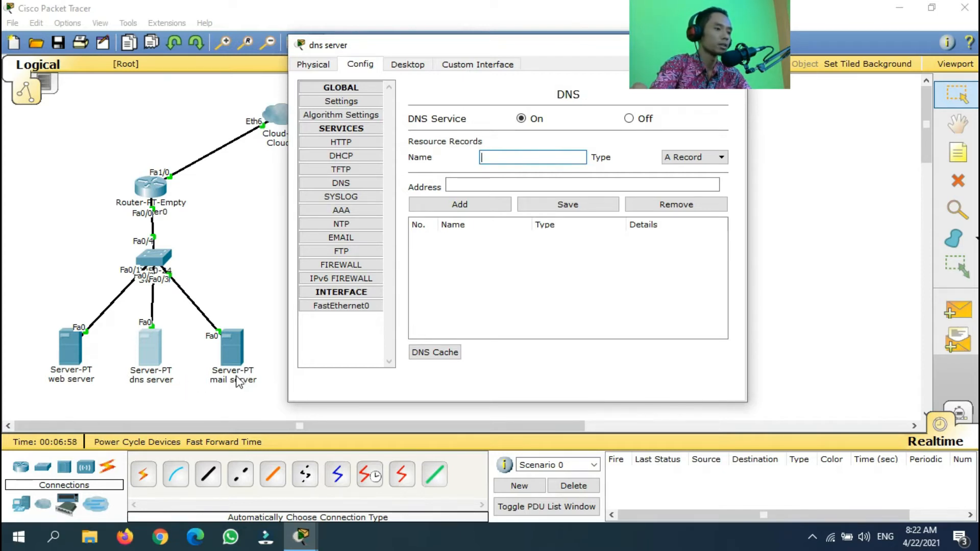
Add an A record for mail.gnsmedia.net at 10.10.10.2
left_click(503, 156)
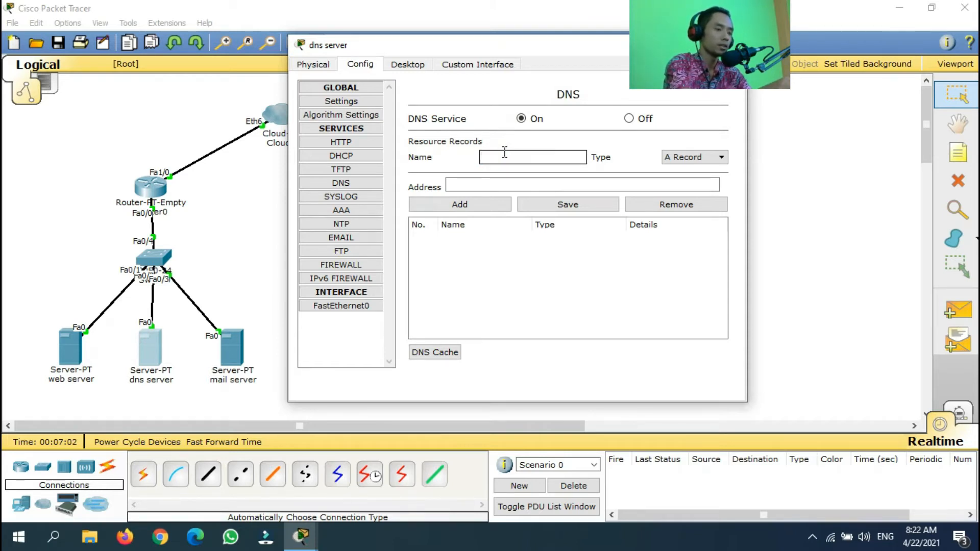
type("mai.")
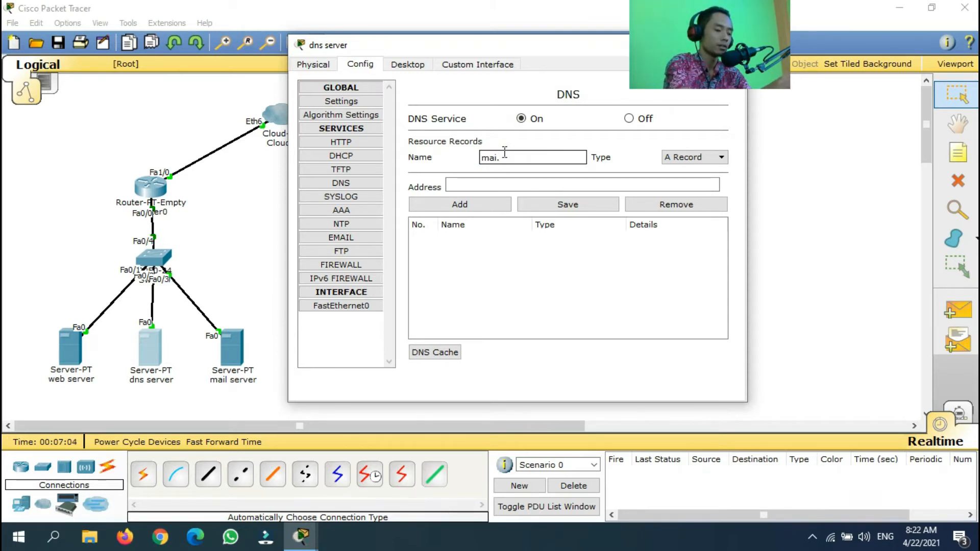
type("gnsmedia.net")
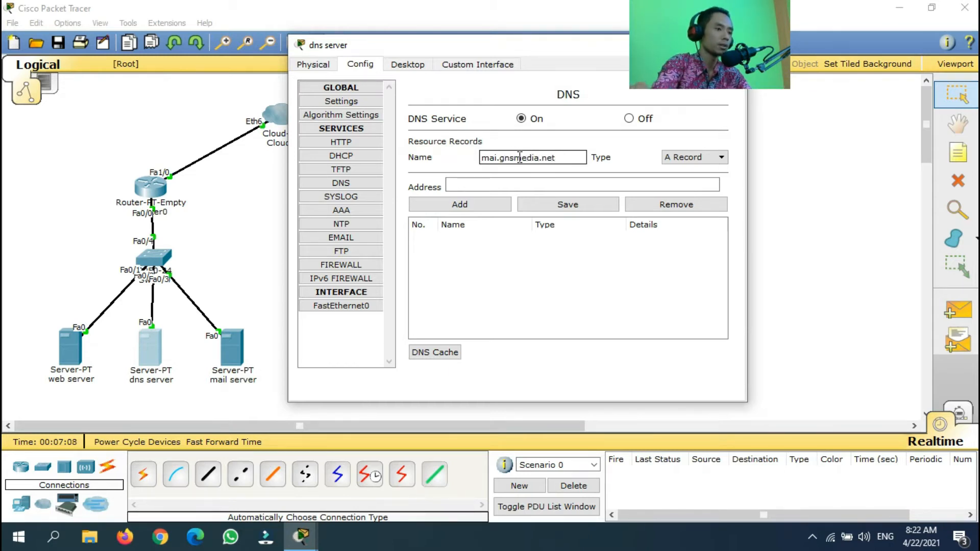
left_click(533, 183)
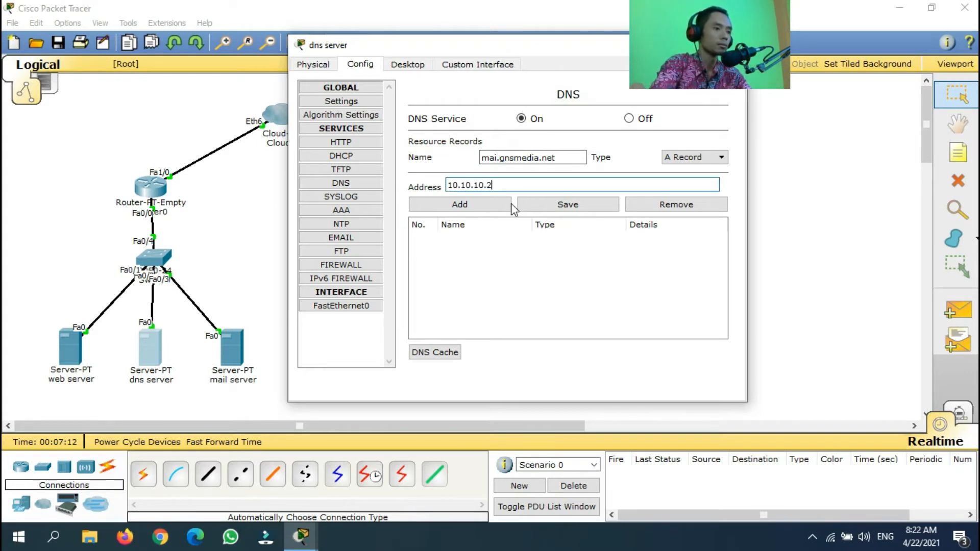
left_click(494, 158)
type("l")
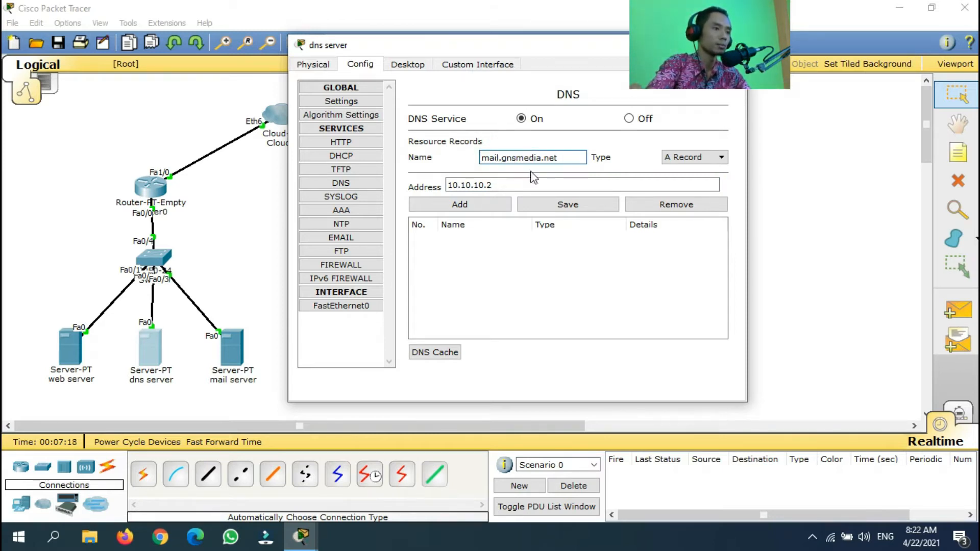
left_click(483, 204)
left_click(518, 156)
type("dns.gn")
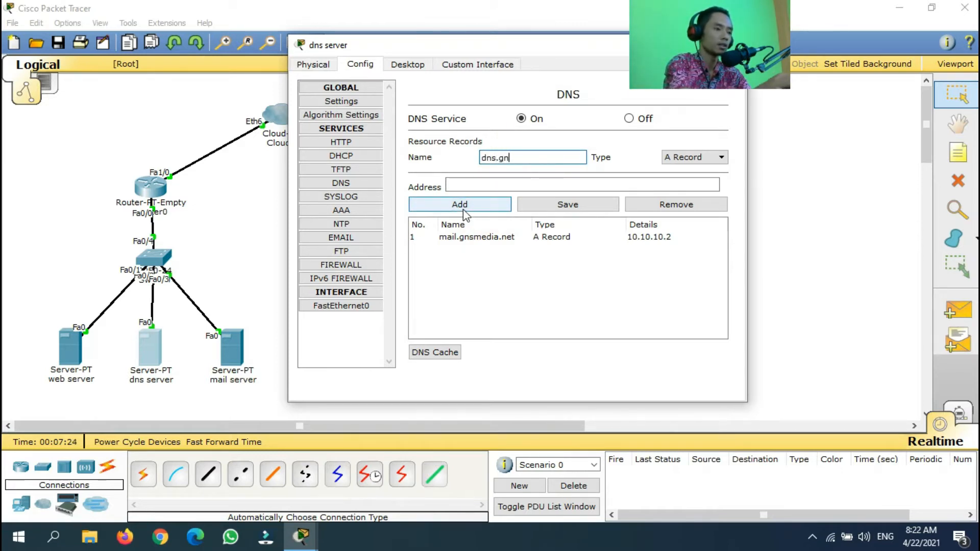
type("smedia.net")
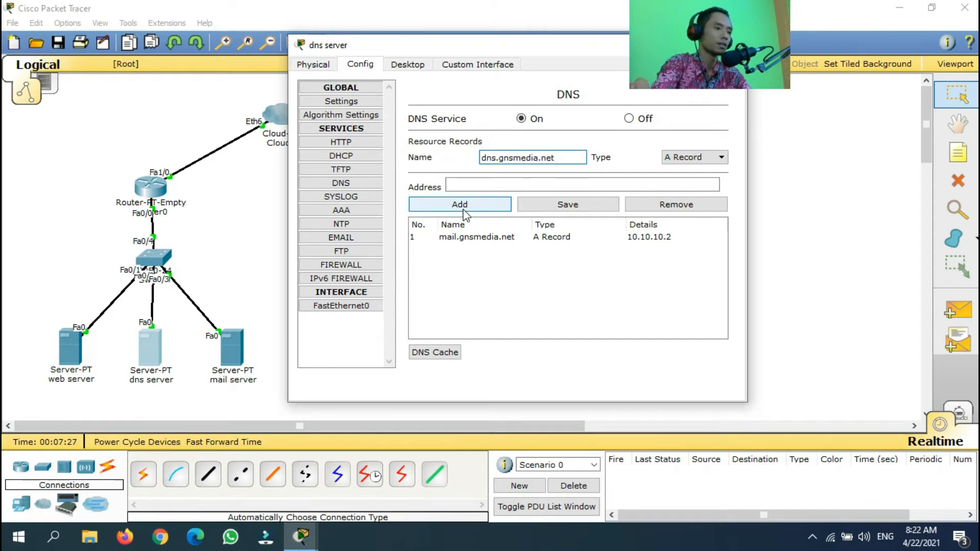
left_click(483, 184)
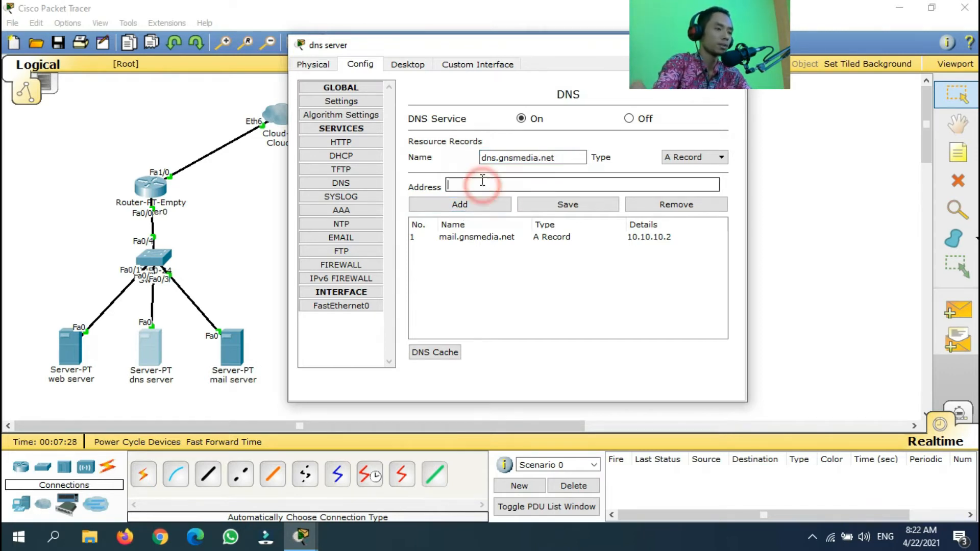
type("10.10.10.3")
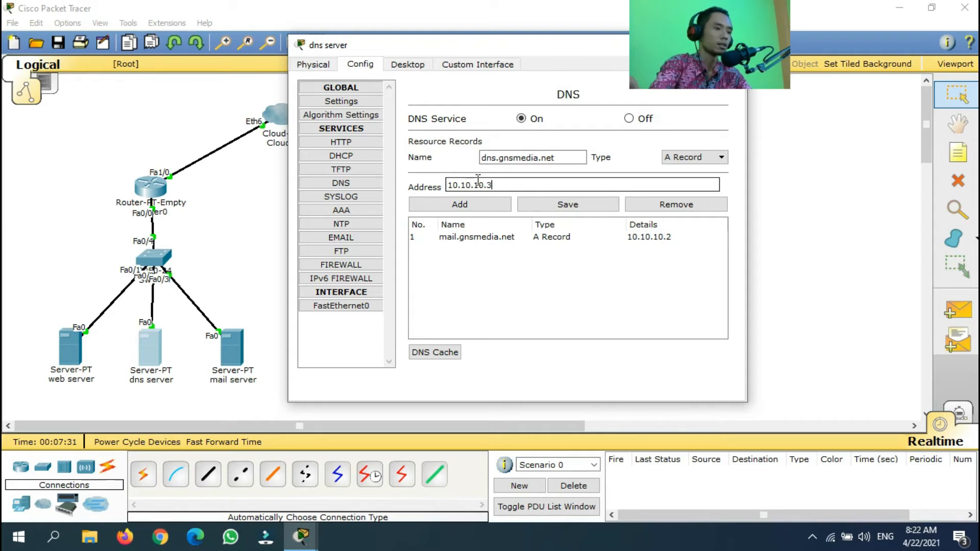
left_click(502, 204)
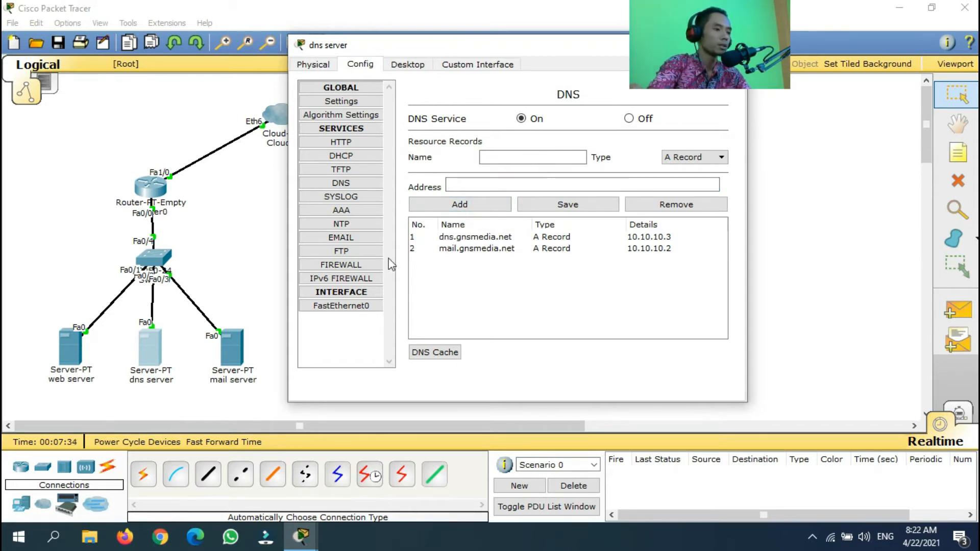
left_click(519, 160)
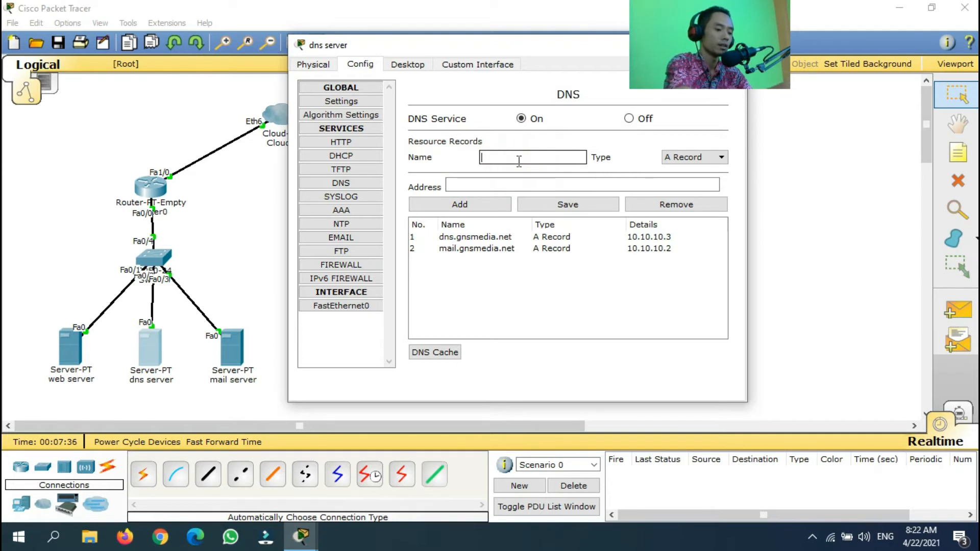
type("www")
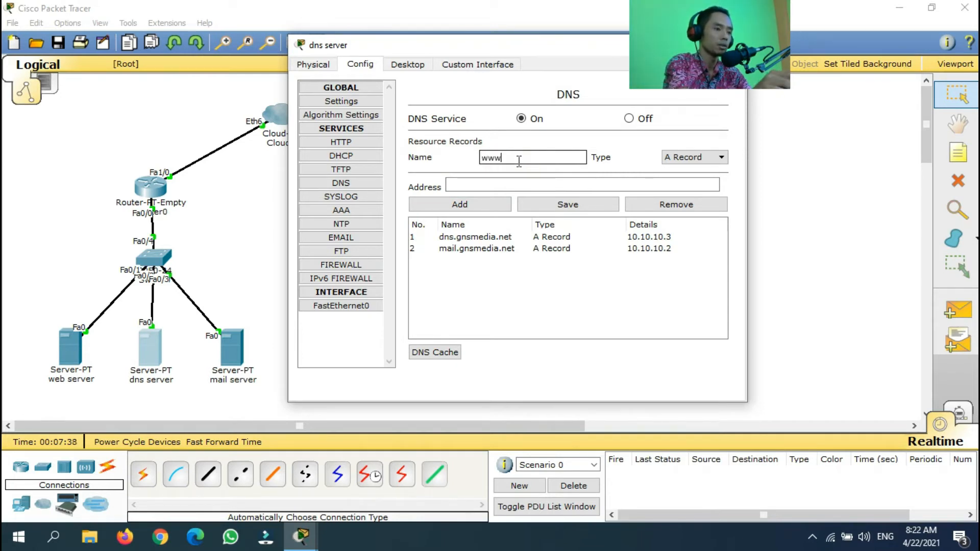
type(".gns")
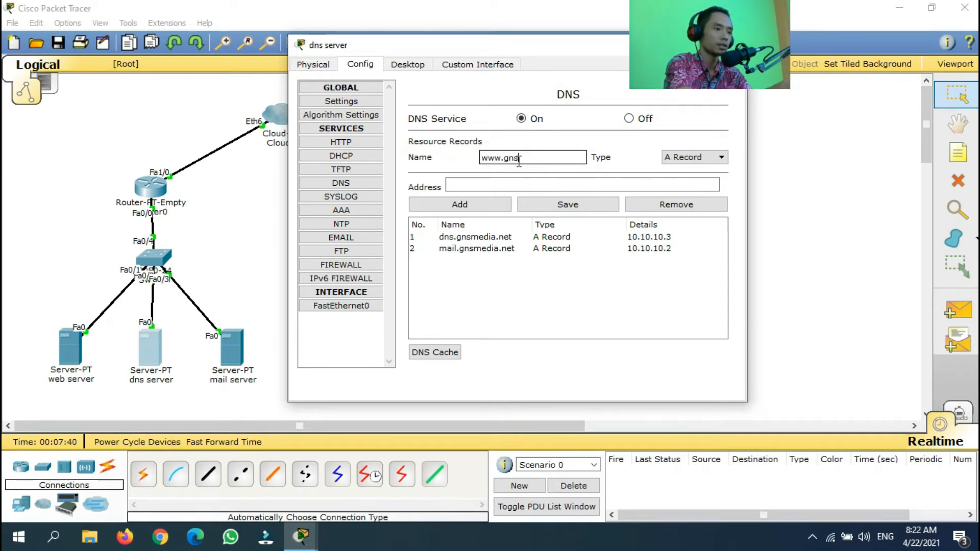
type("media.net")
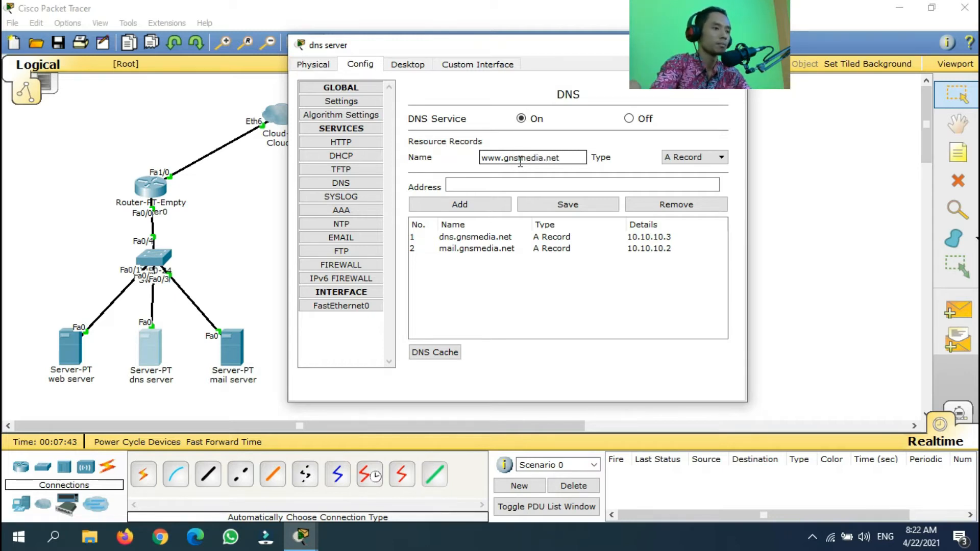
left_click(499, 186)
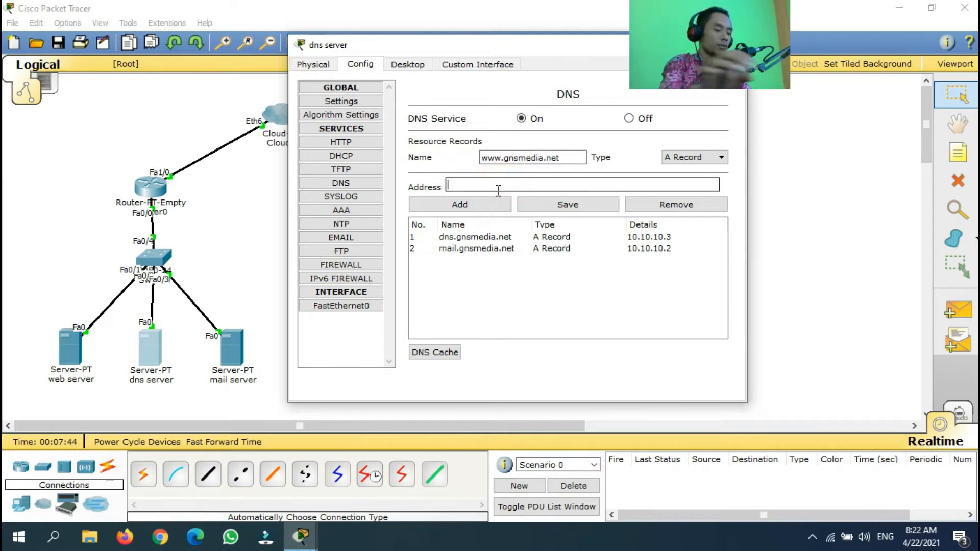
type("10.10.10.4")
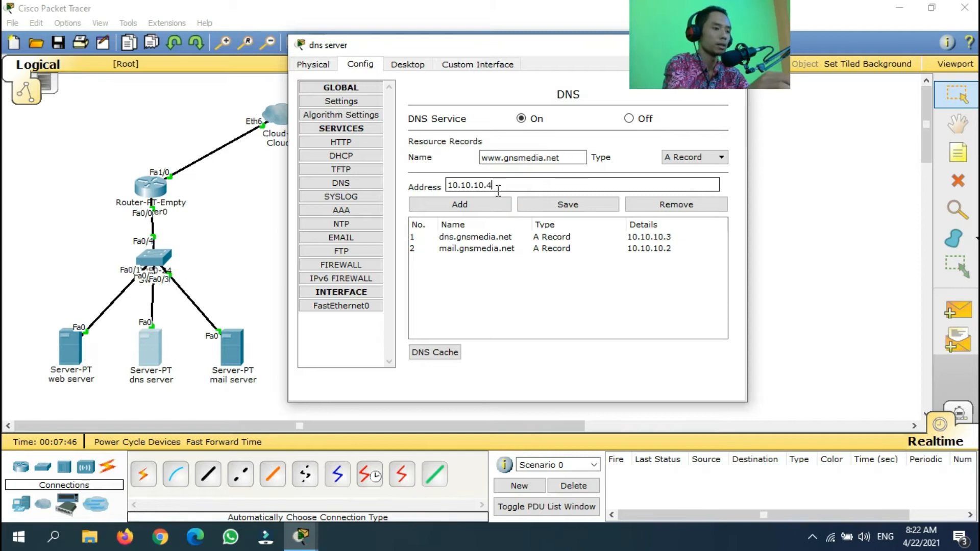
left_click(498, 204)
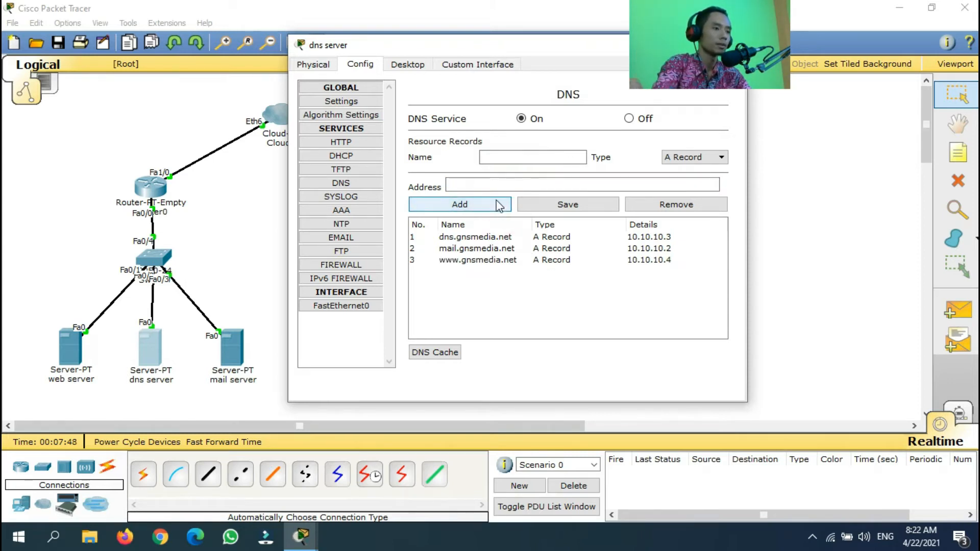
left_click_drag(577, 43, 504, 143)
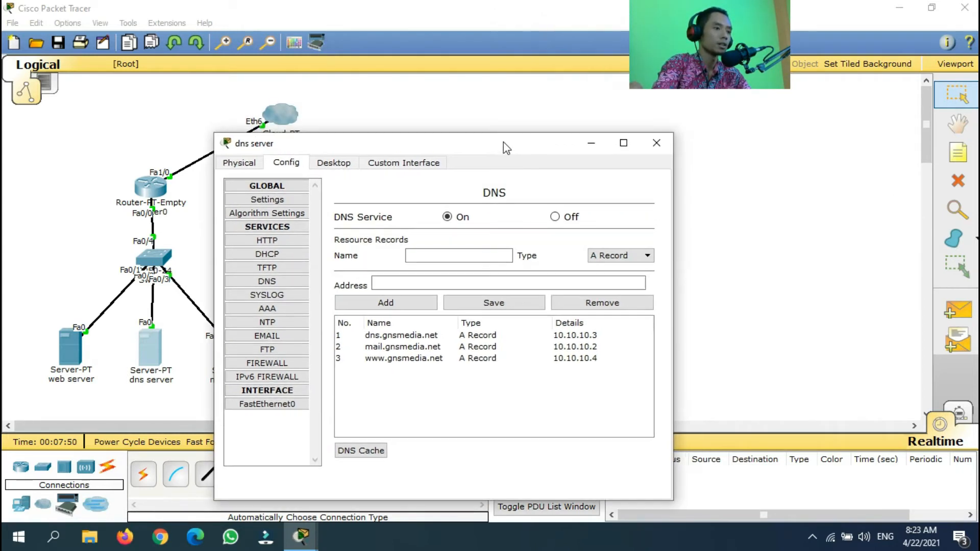
left_click(668, 145)
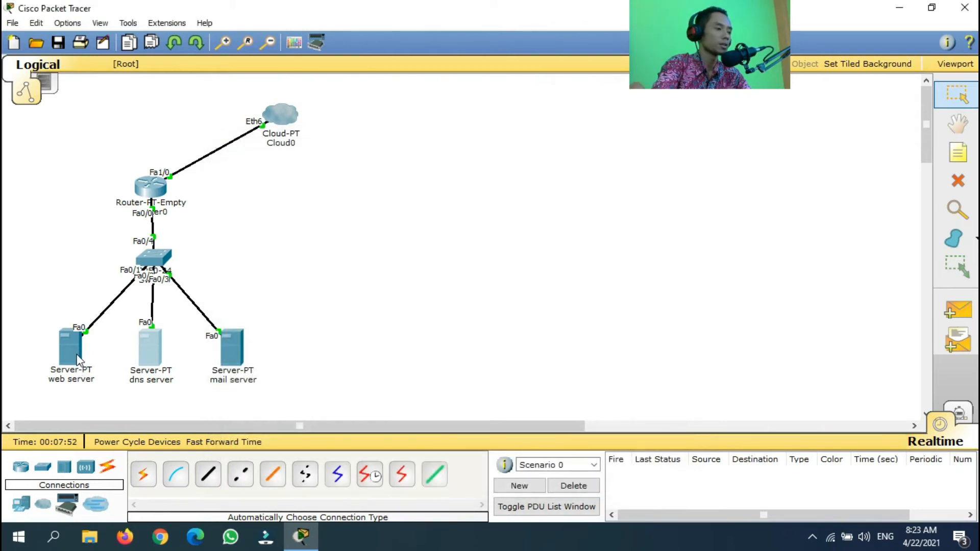
Give the web server IP 10.10.10.4, mask 255.0.0.0, gateway 10.10.10.1 and DNS 10.10.10.3
left_click(72, 353)
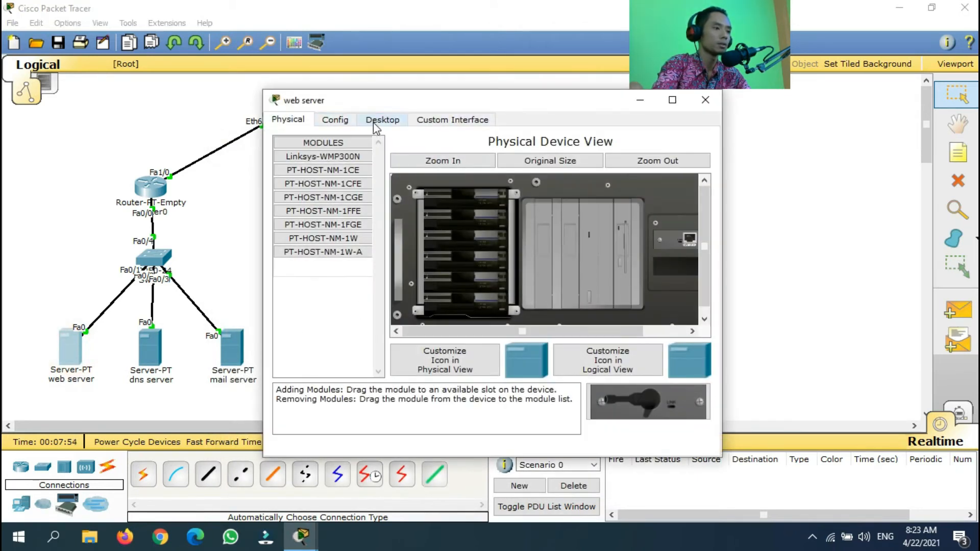
left_click(375, 122)
left_click(318, 180)
left_click(423, 247)
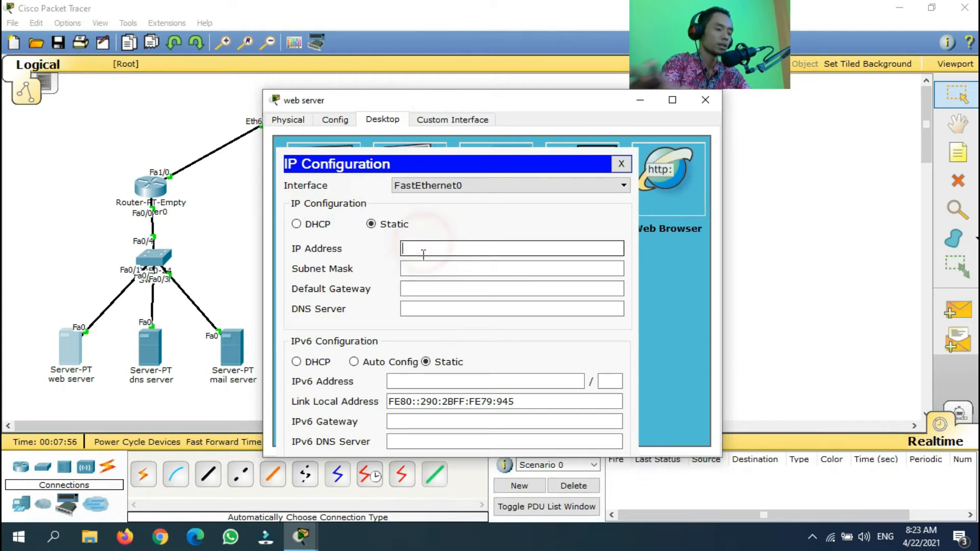
type("10.10")
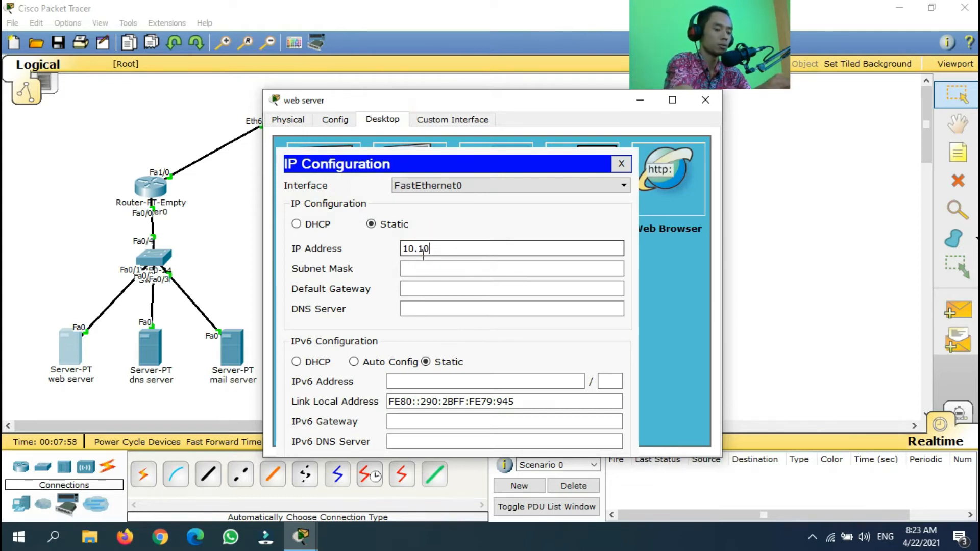
type(".1")
type("0.4")
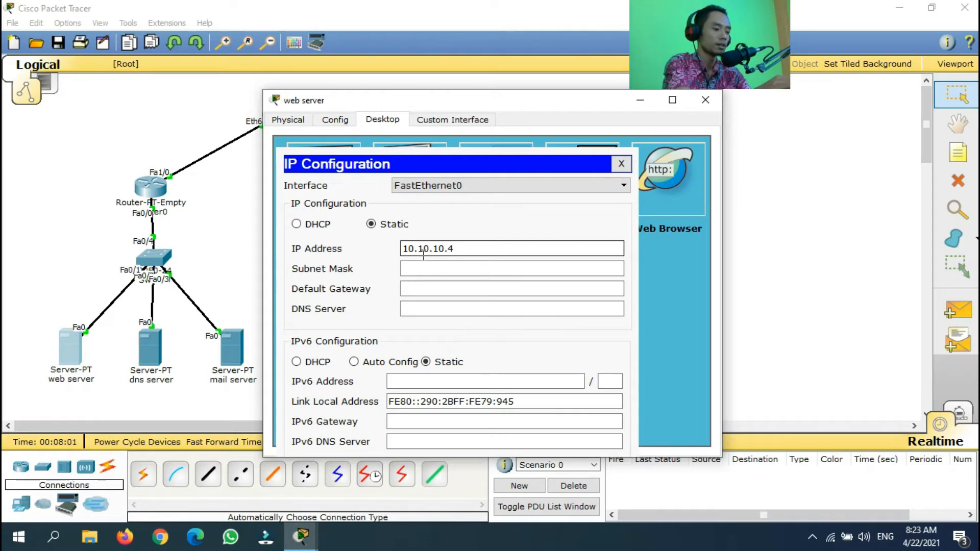
key("Tab")
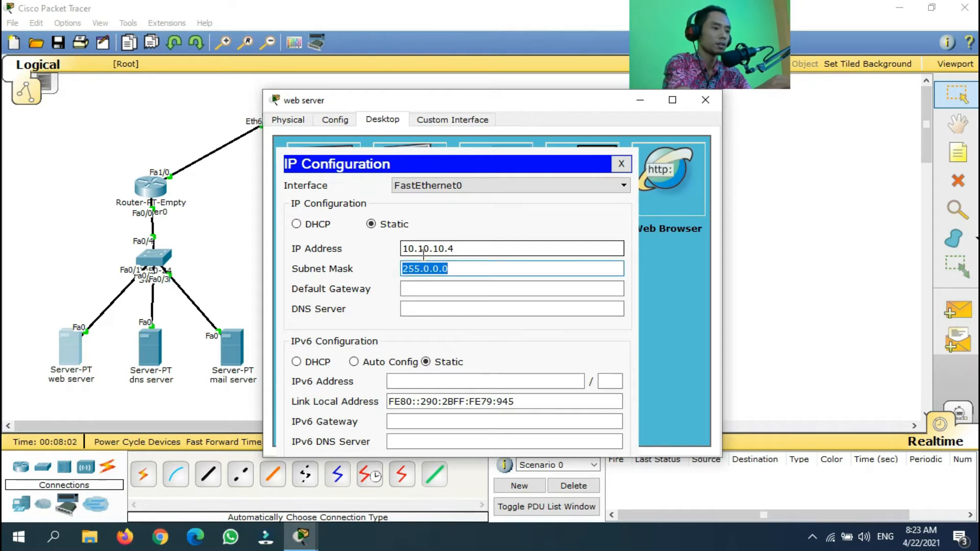
left_click(436, 289)
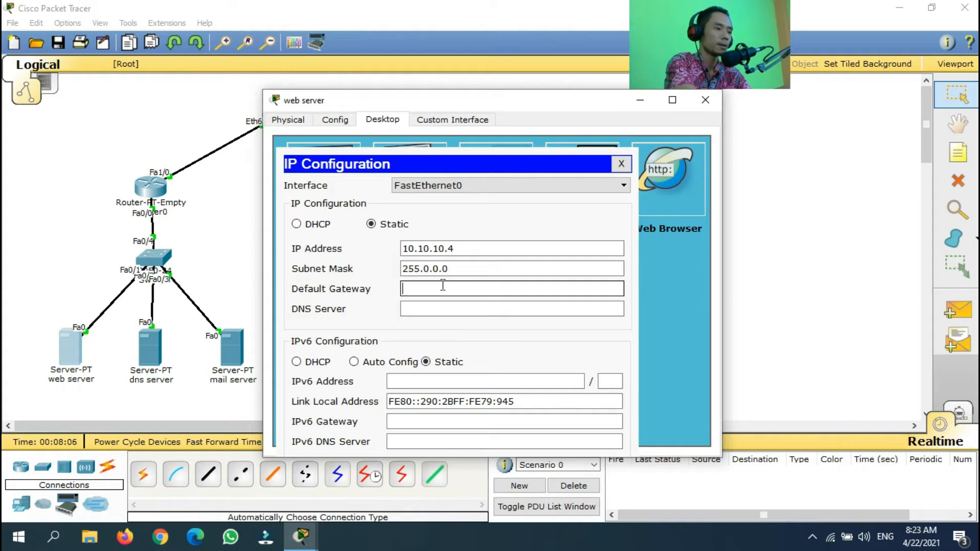
type("10.10.10.1")
left_click(452, 309)
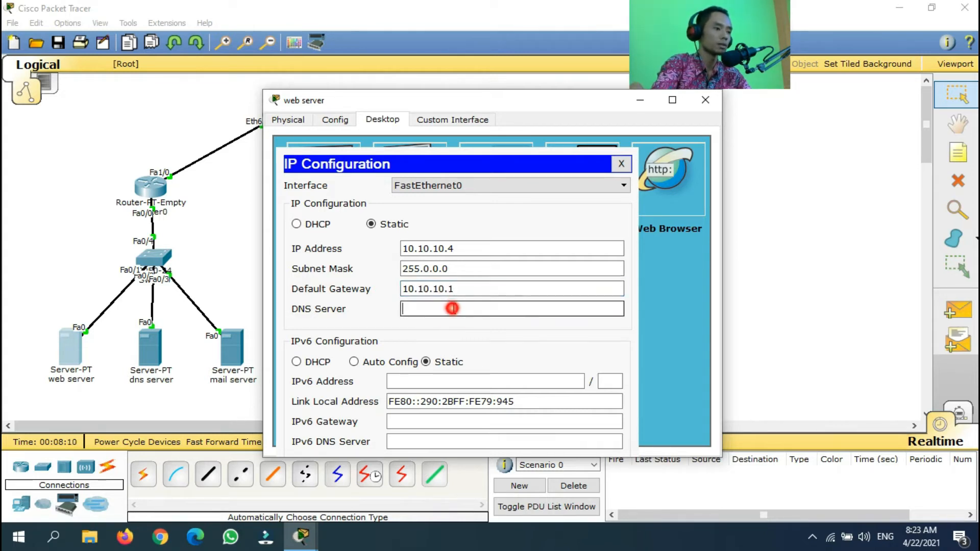
type("10.10.10.3")
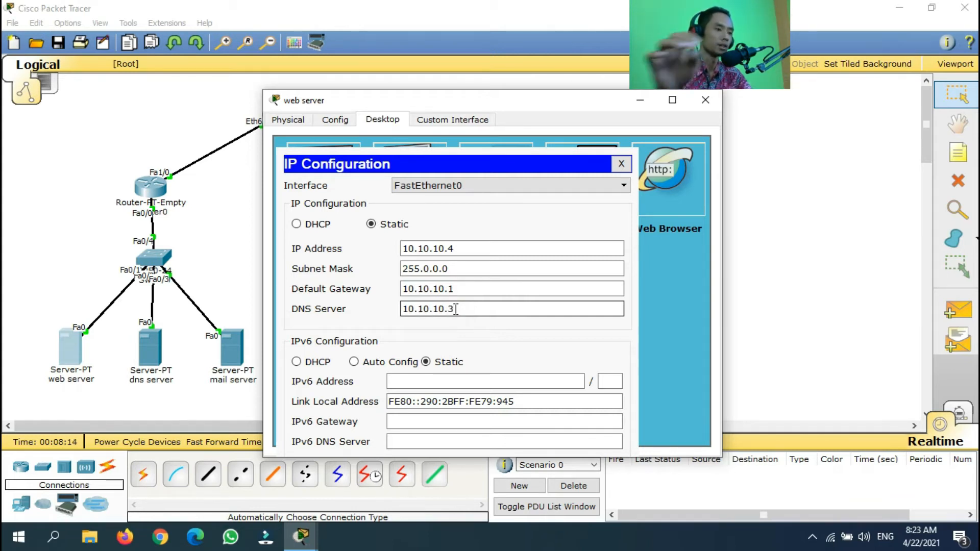
left_click(620, 165)
left_click(335, 121)
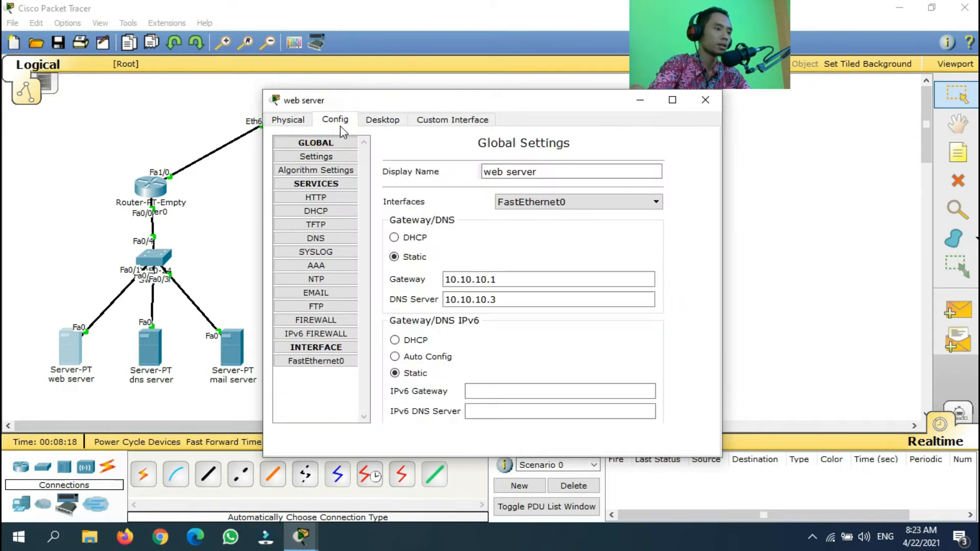
Replace the index.html welcome sentence with 'GNS MEDIA UNGARAN INTERNET SERVICE PROVIDER' and close the server window
left_click(323, 198)
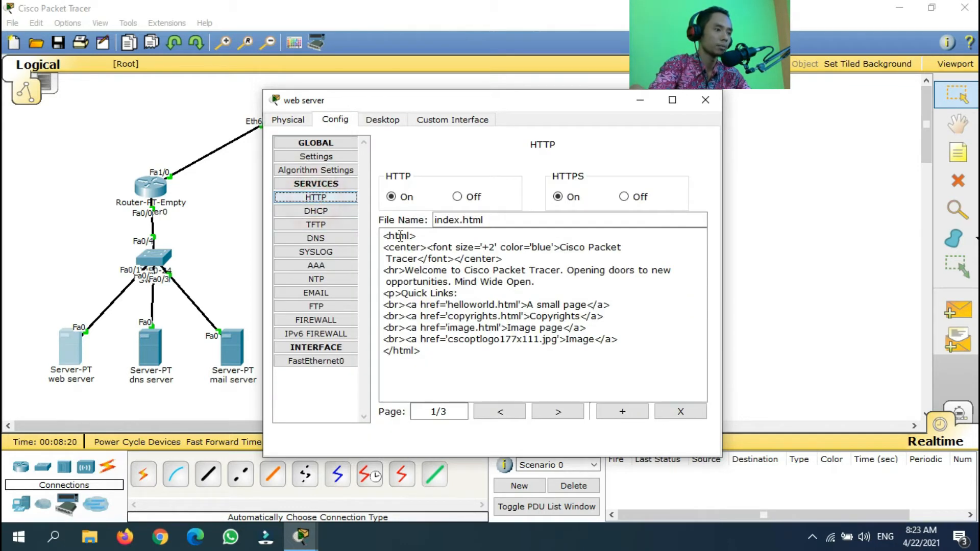
left_click(525, 280)
left_click(408, 273)
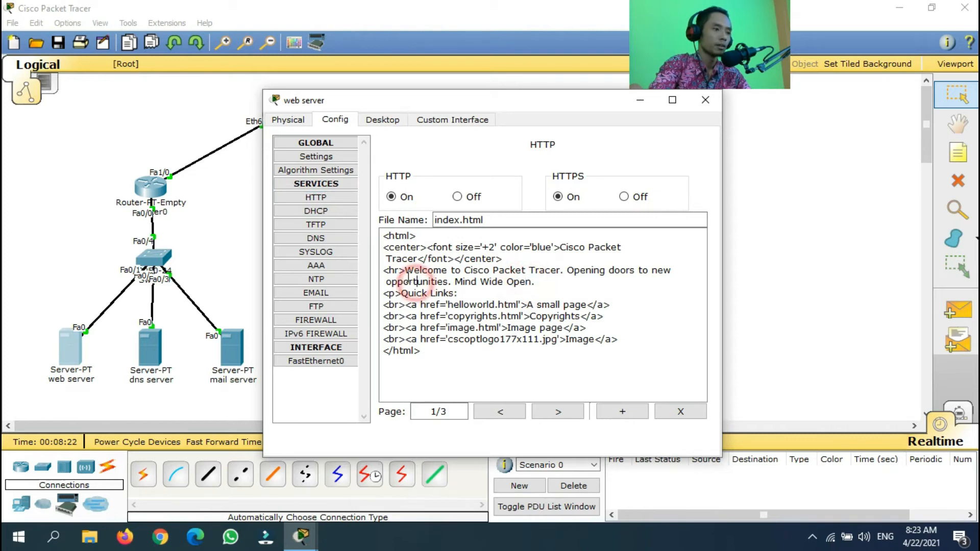
left_click_drag(409, 273, 540, 281)
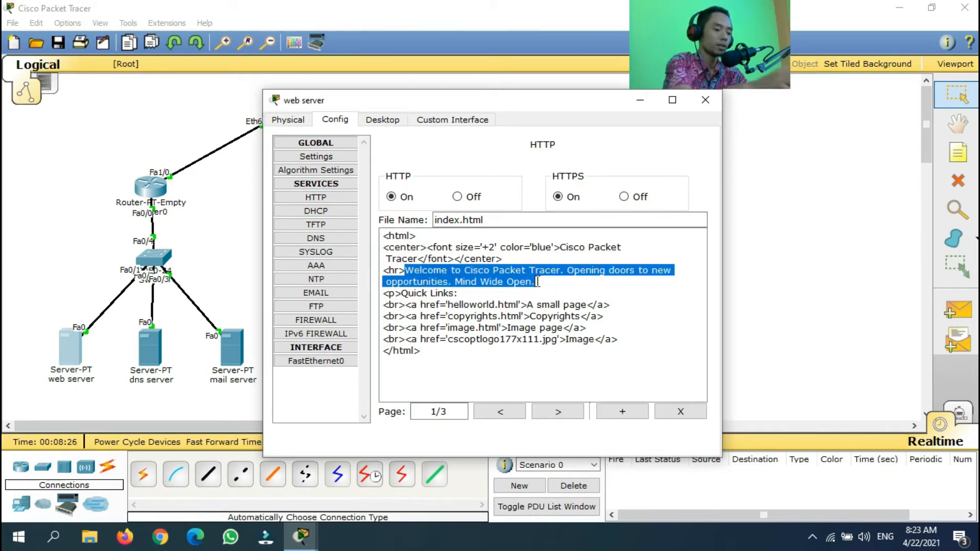
type("G")
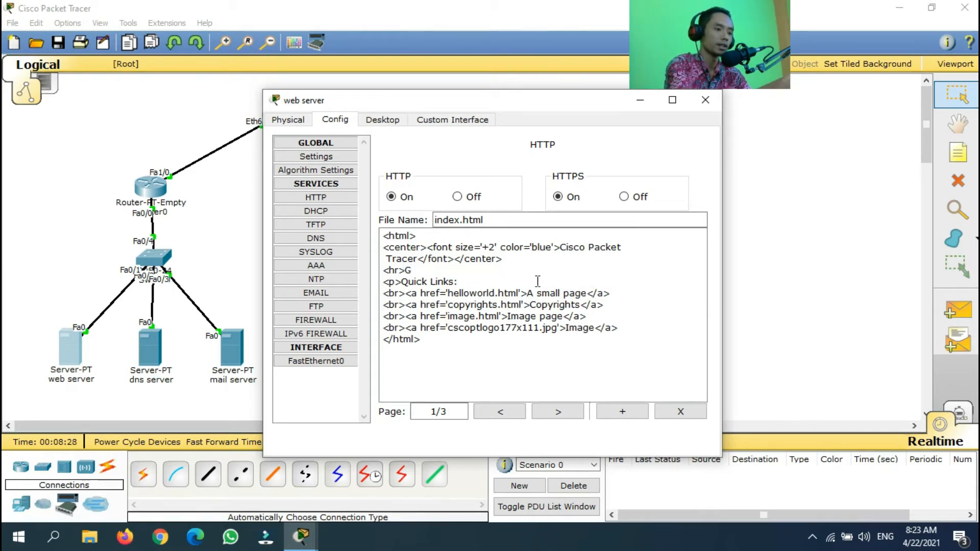
type("NS M")
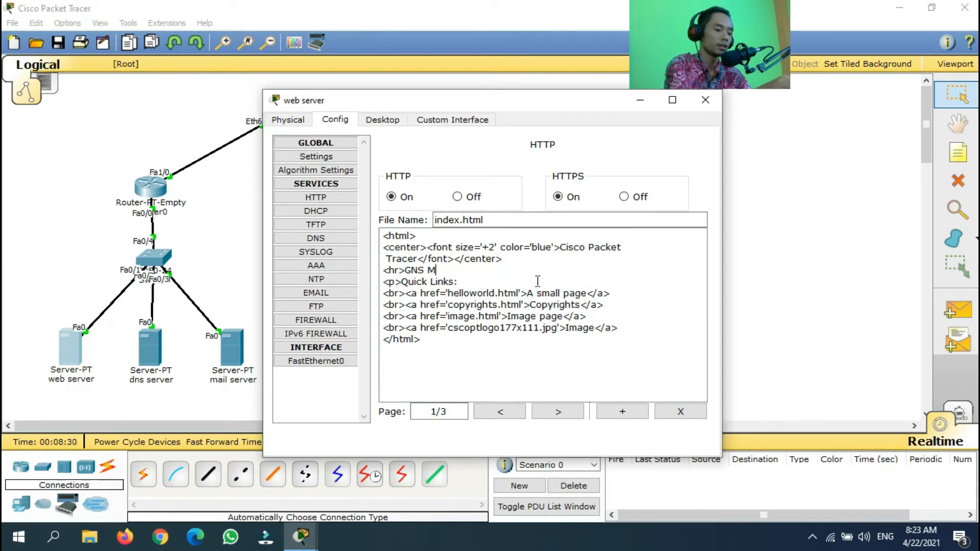
type("EDIA UNGAR")
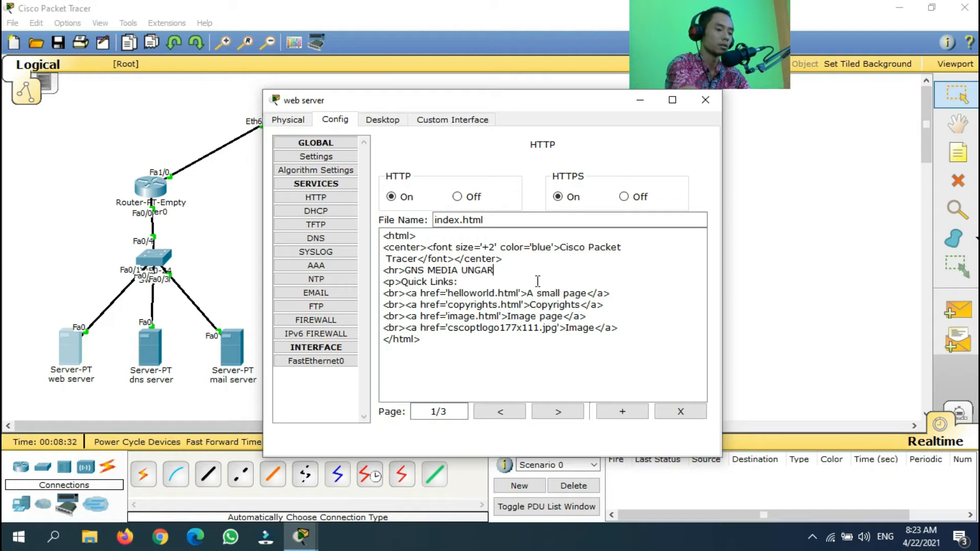
type("AN INTERNE")
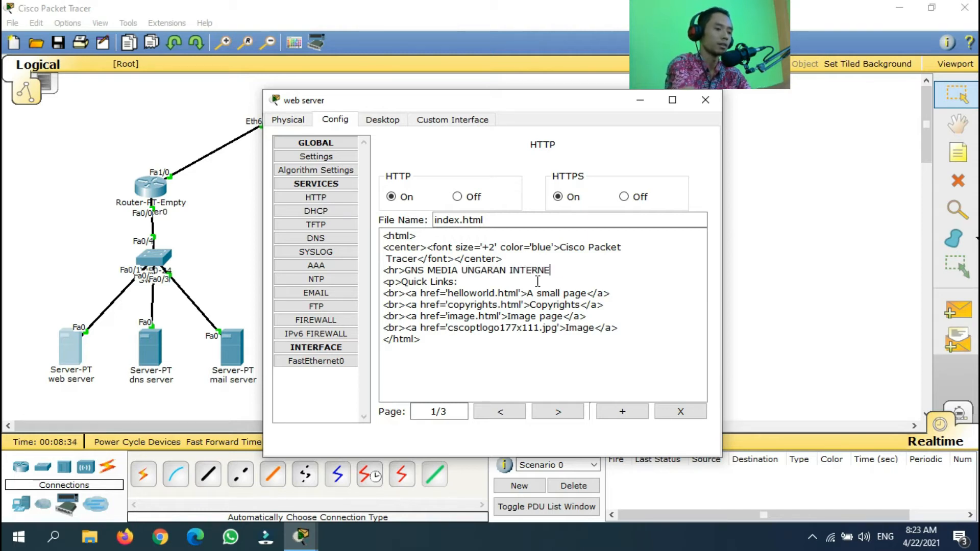
type("T SERVICE PR")
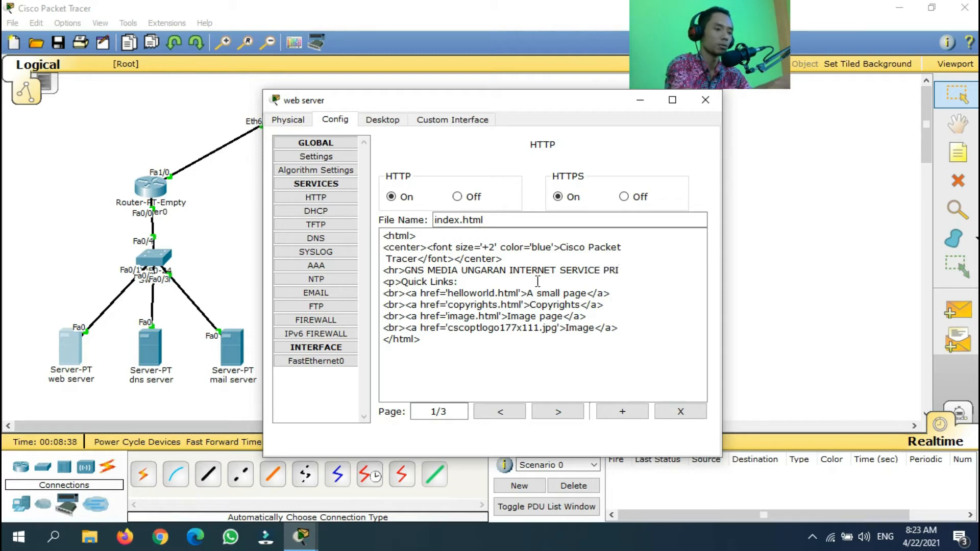
type("OVIDER")
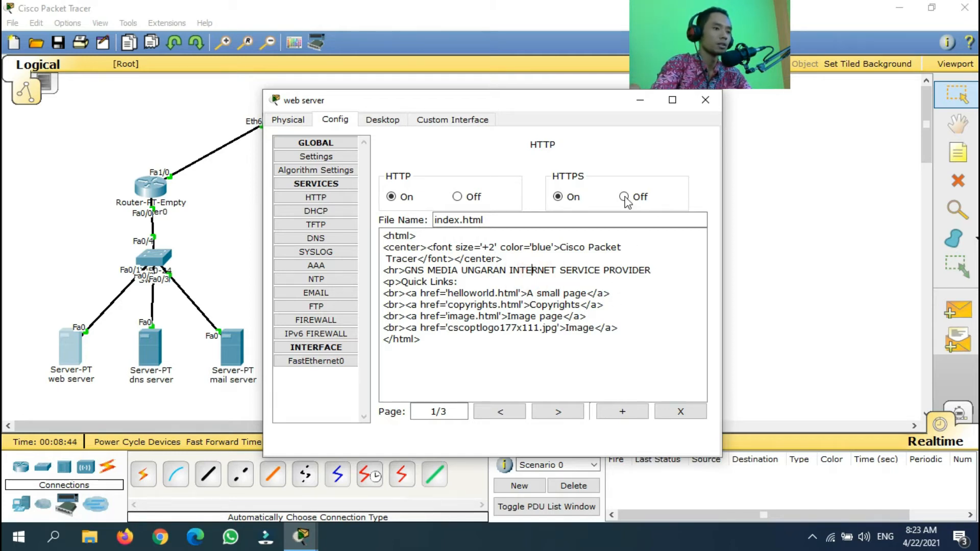
left_click(706, 100)
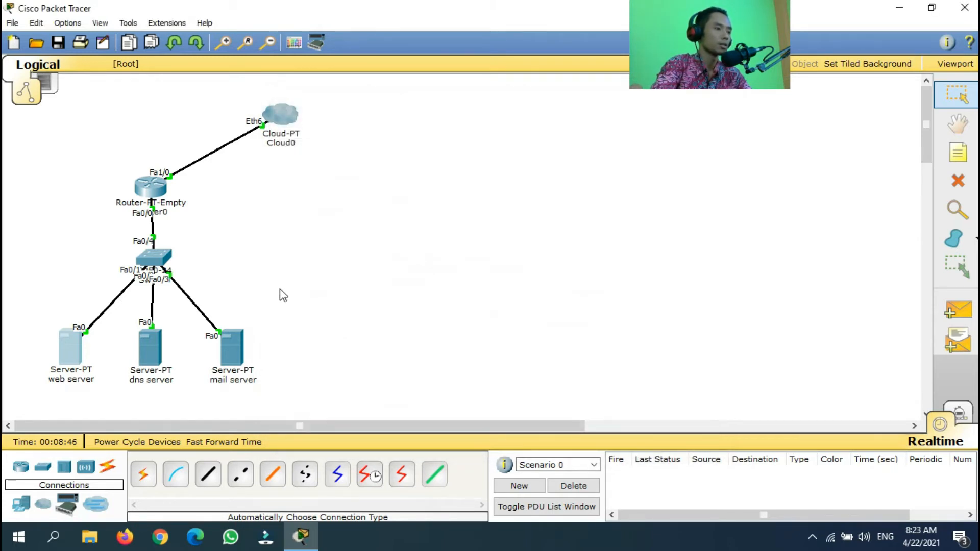
Add two simple PDU pings: mail server to web server, and dns server to Router0
left_click(278, 254)
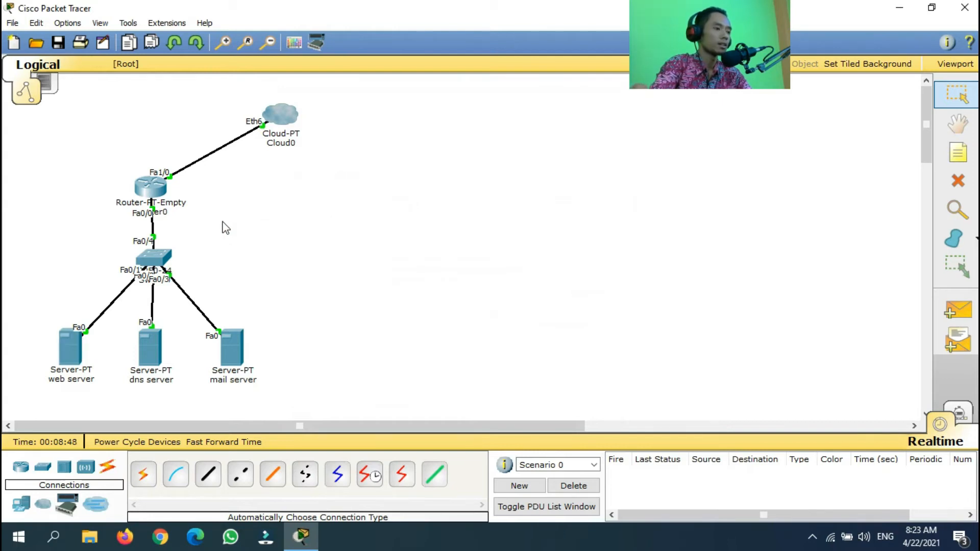
left_click(958, 311)
left_click(236, 349)
left_click(75, 349)
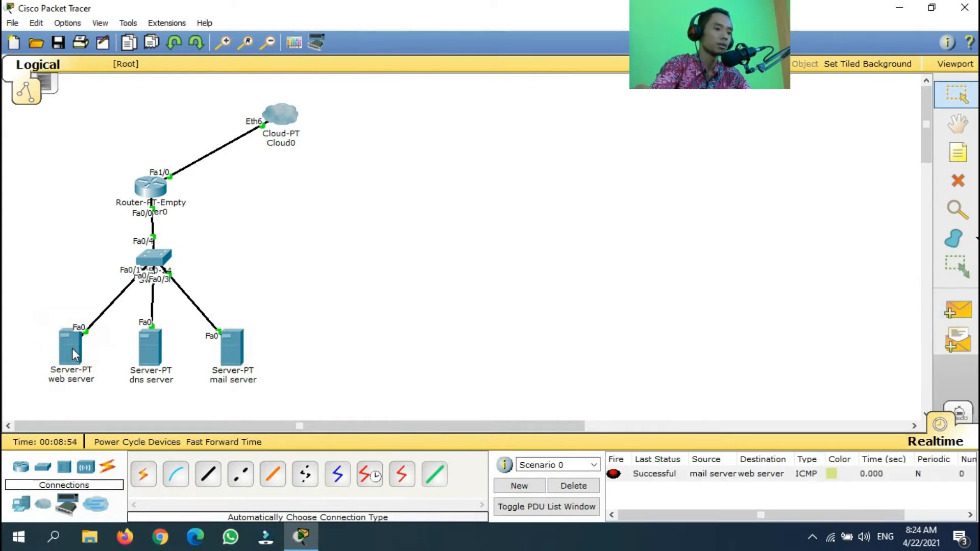
left_click(958, 319)
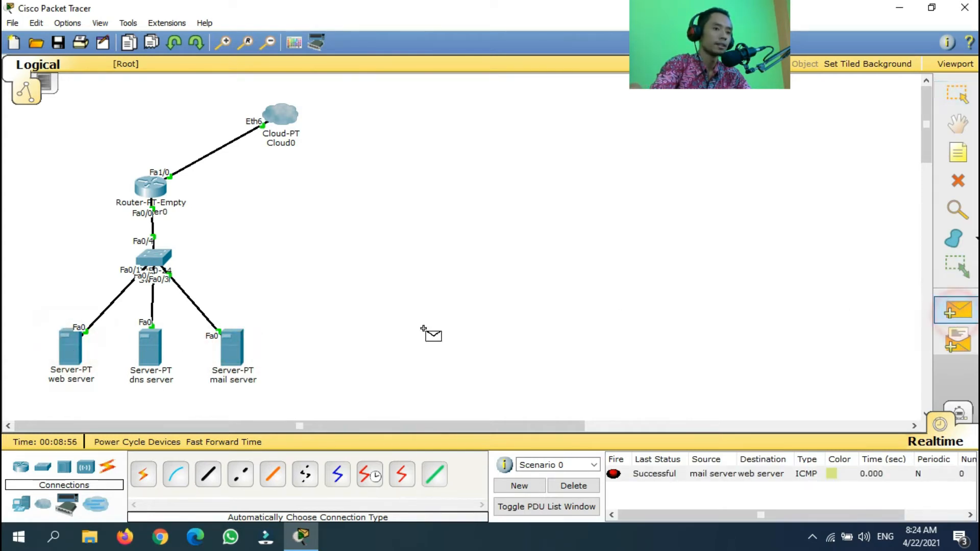
left_click(148, 351)
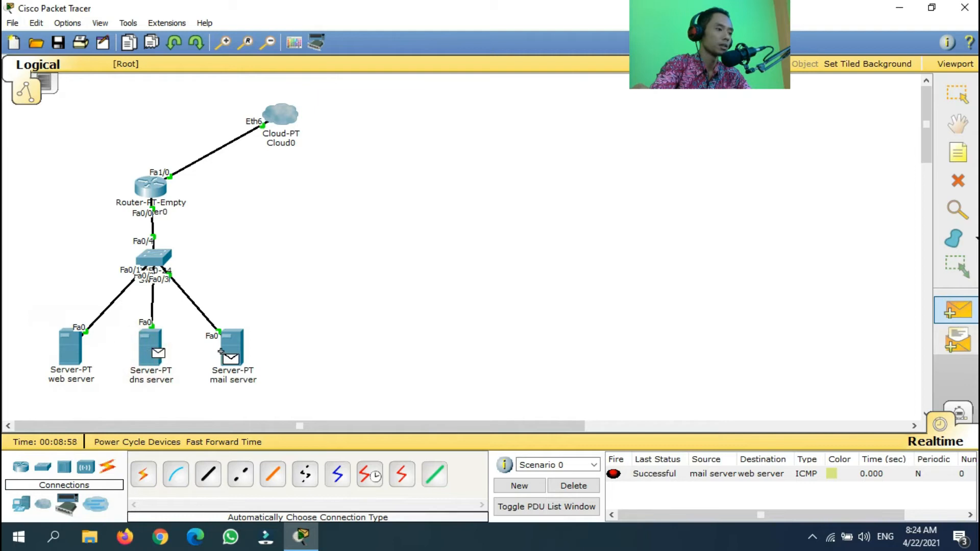
mouse_move(233, 349)
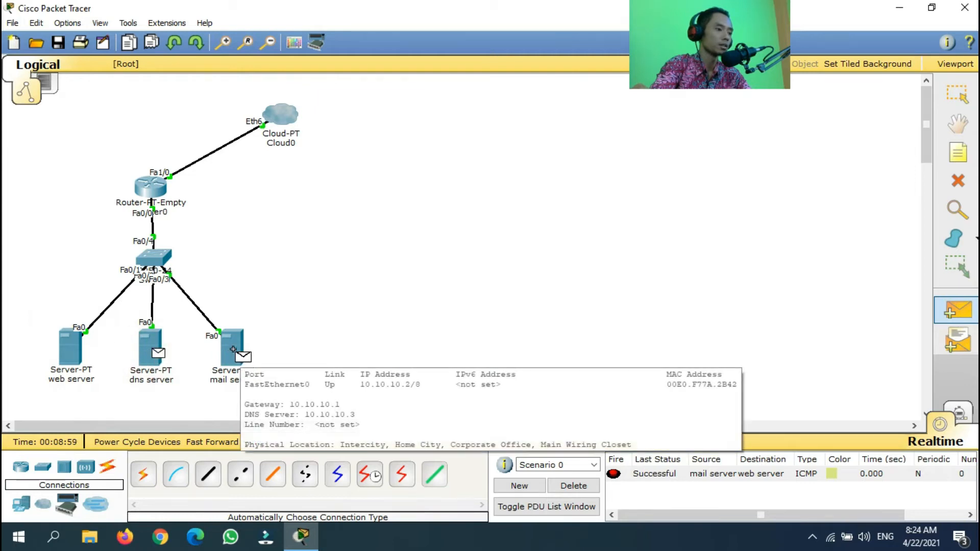
left_click(153, 188)
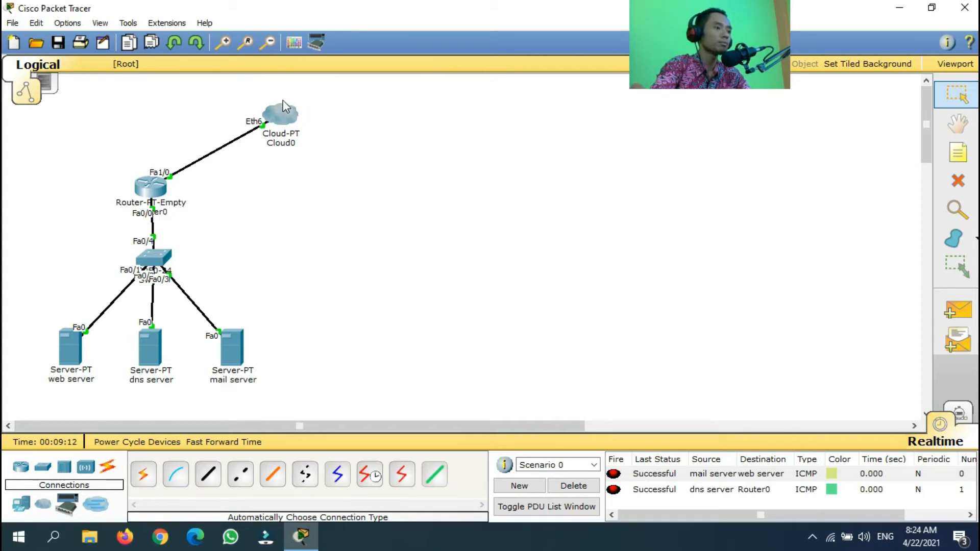
mouse_move(293, 113)
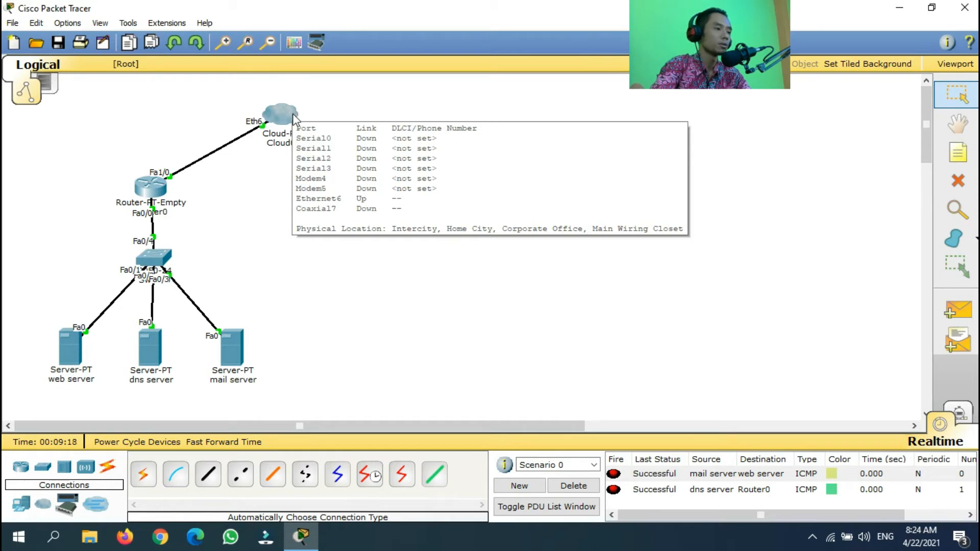
Open Cloud0's Config tab and display its DSL connection settings
left_click(285, 116)
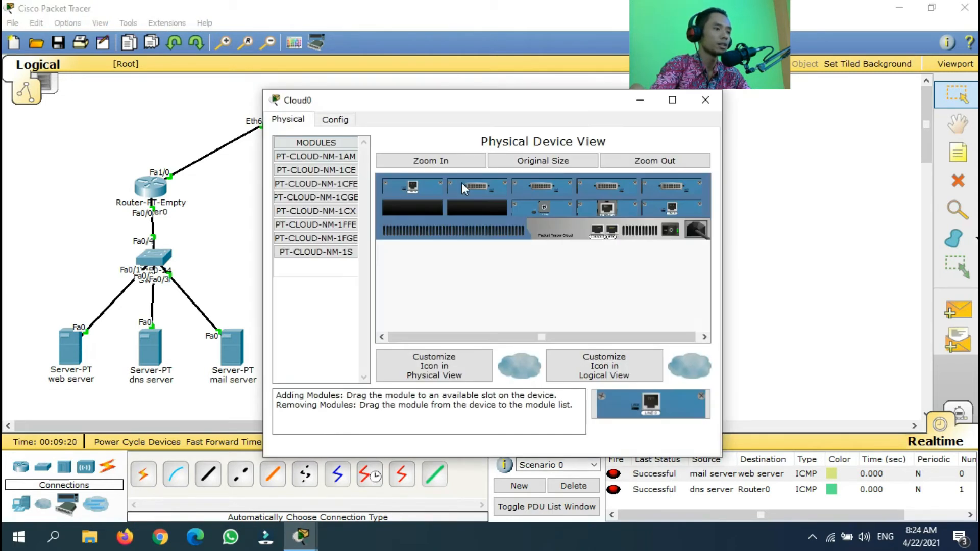
left_click_drag(468, 100, 556, 83)
left_click(421, 102)
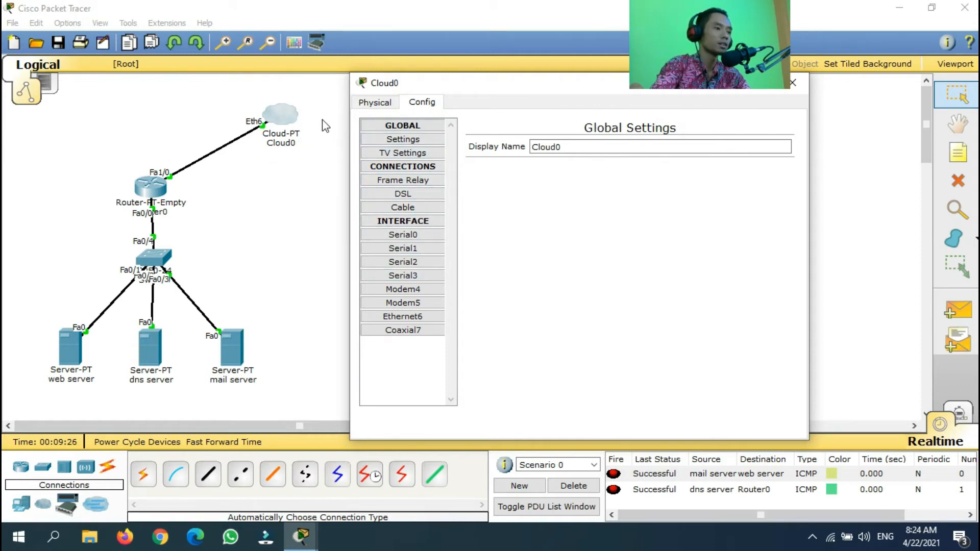
left_click(431, 194)
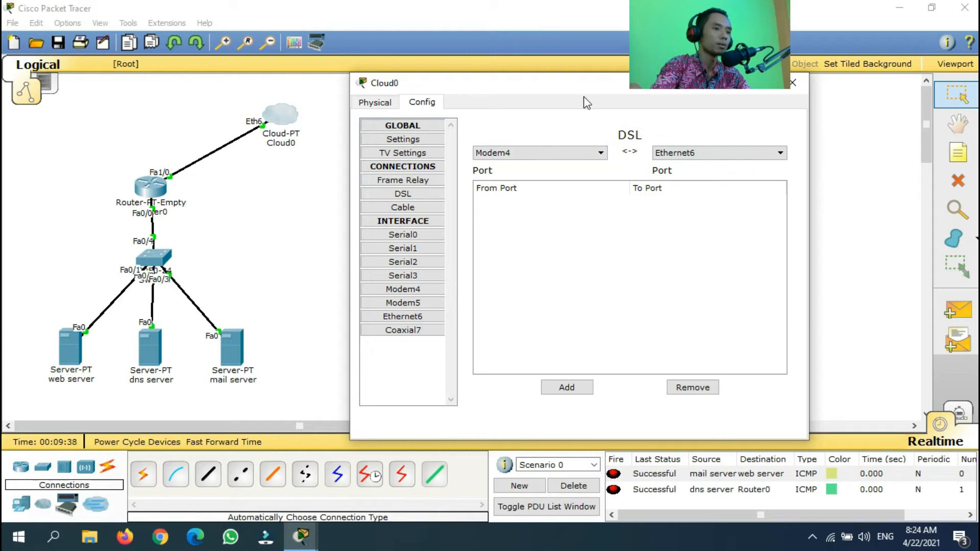
left_click_drag(575, 86, 456, 139)
Place a DSL modem and cable it to Cloud0 with an automatic connection
left_click(676, 135)
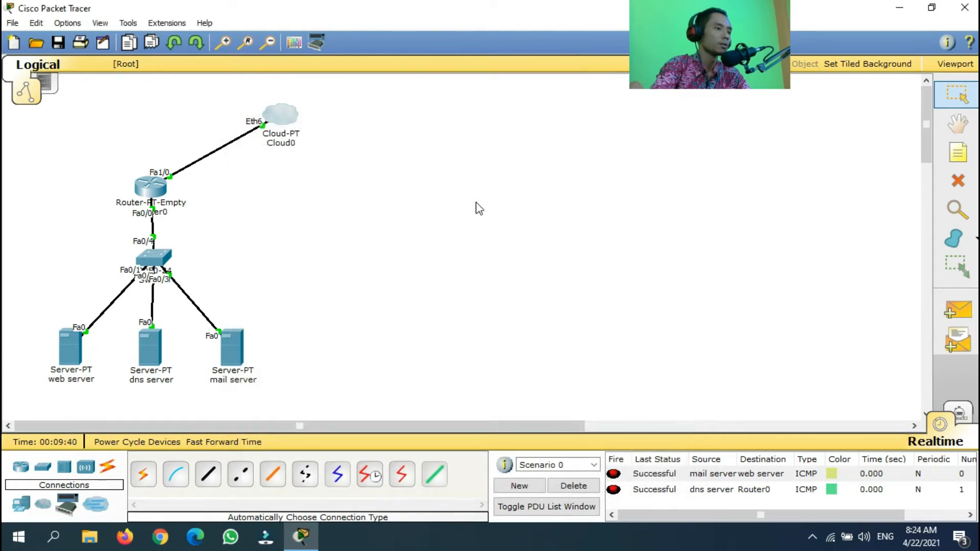
left_click(47, 506)
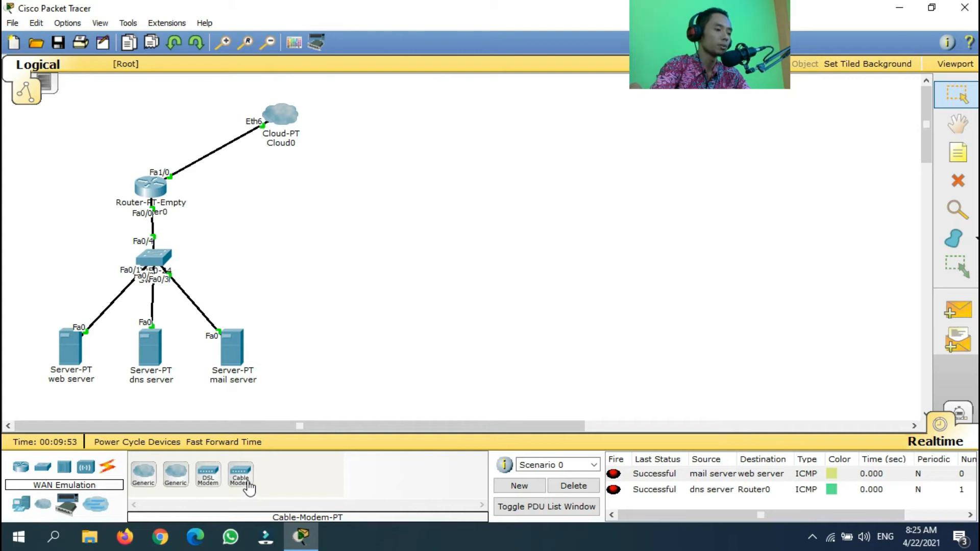
left_click(216, 476)
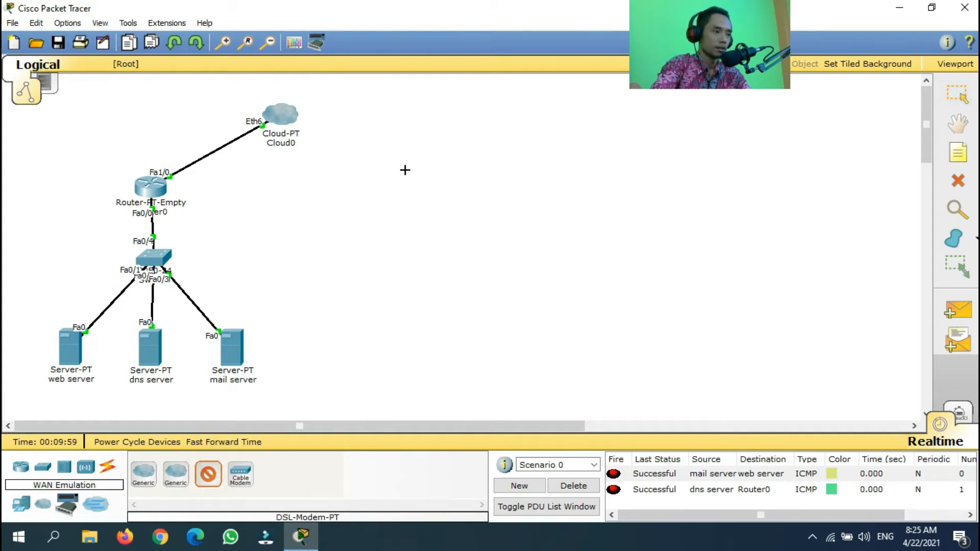
left_click(412, 169)
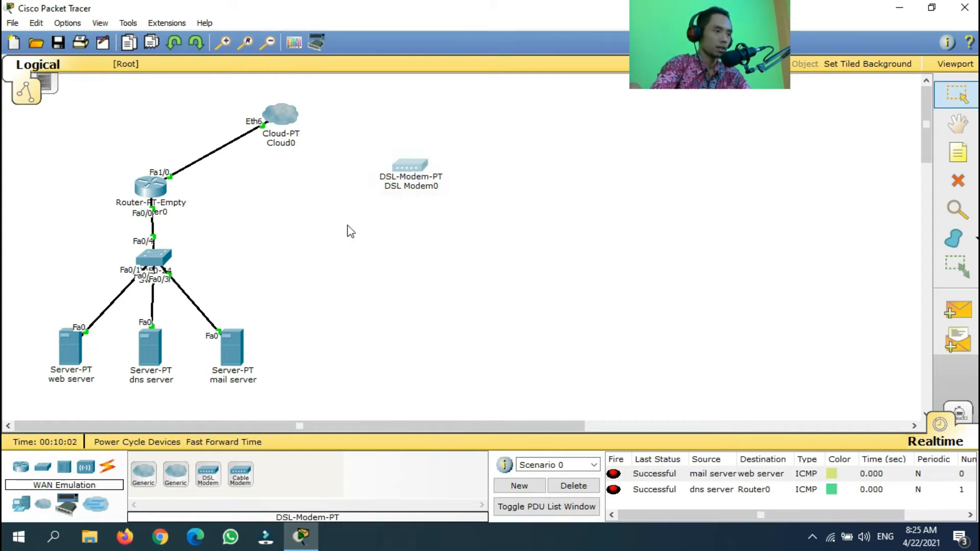
left_click(109, 467)
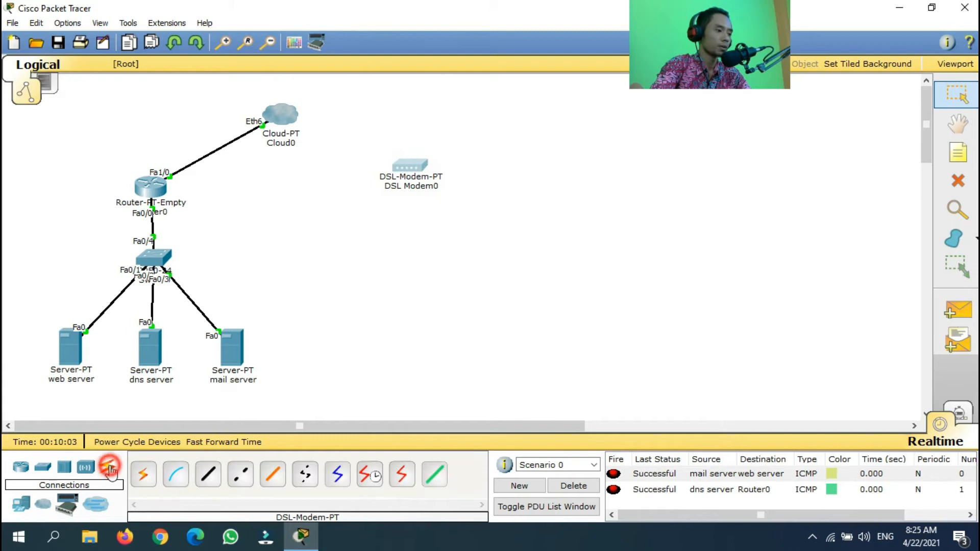
left_click(144, 480)
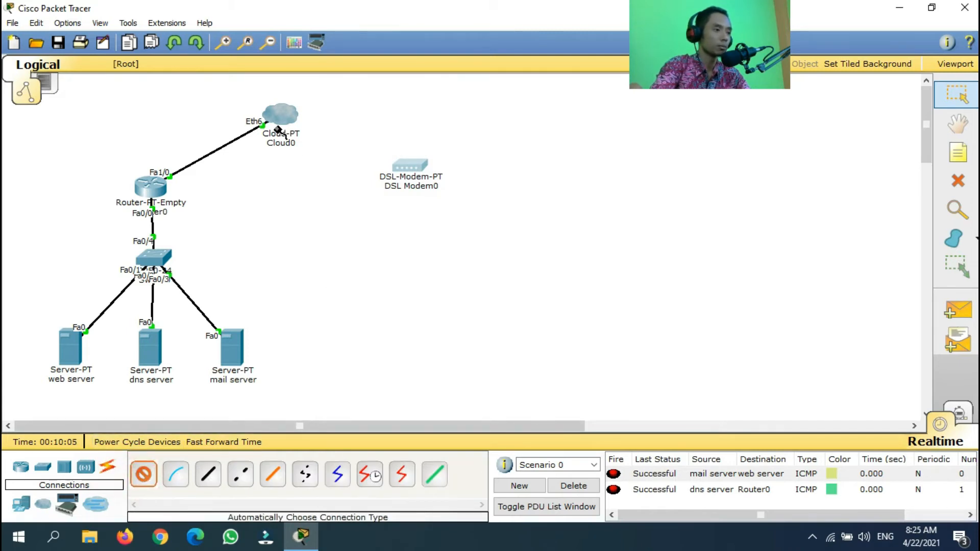
left_click(281, 113)
left_click(409, 163)
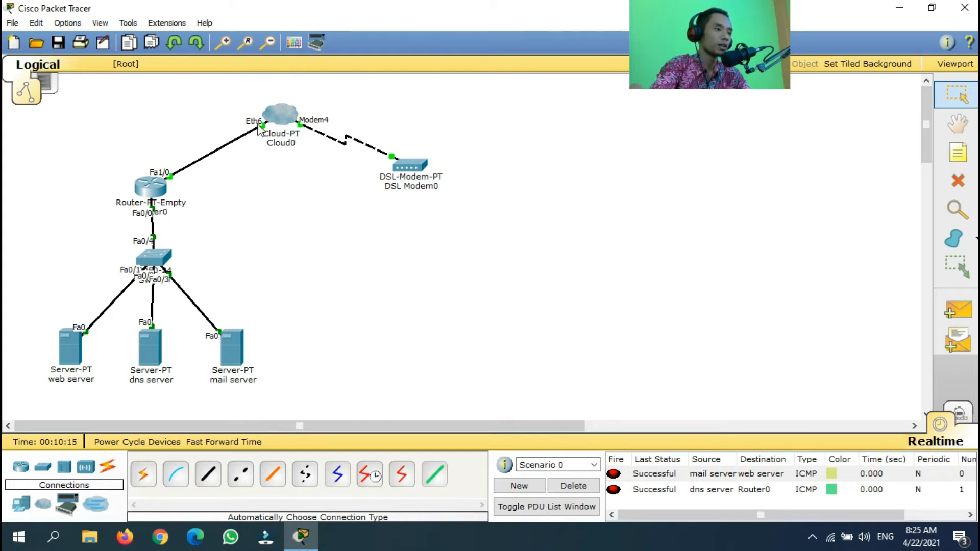
left_click(280, 116)
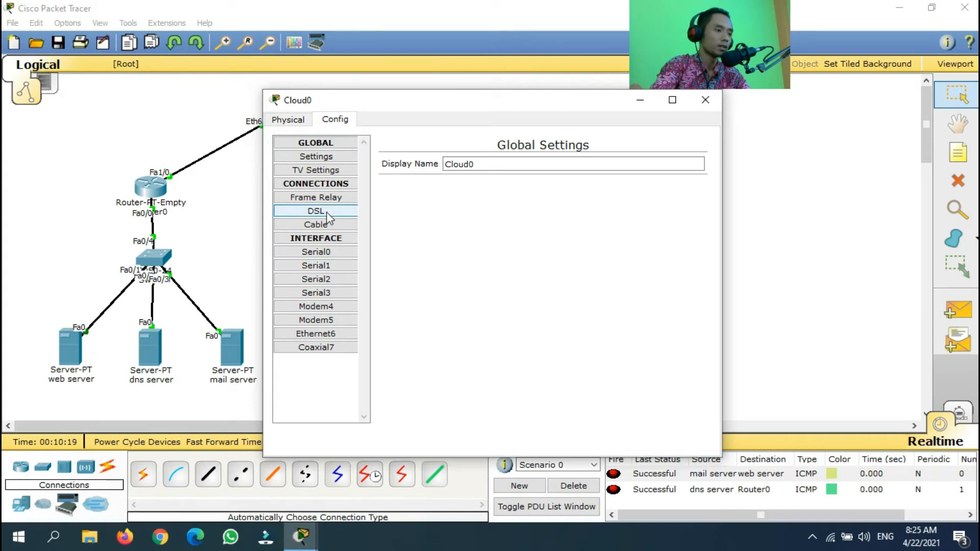
Add a Modem4-to-Ethernet6 entry to Cloud0's DSL table and close the cloud's settings
left_click(340, 336)
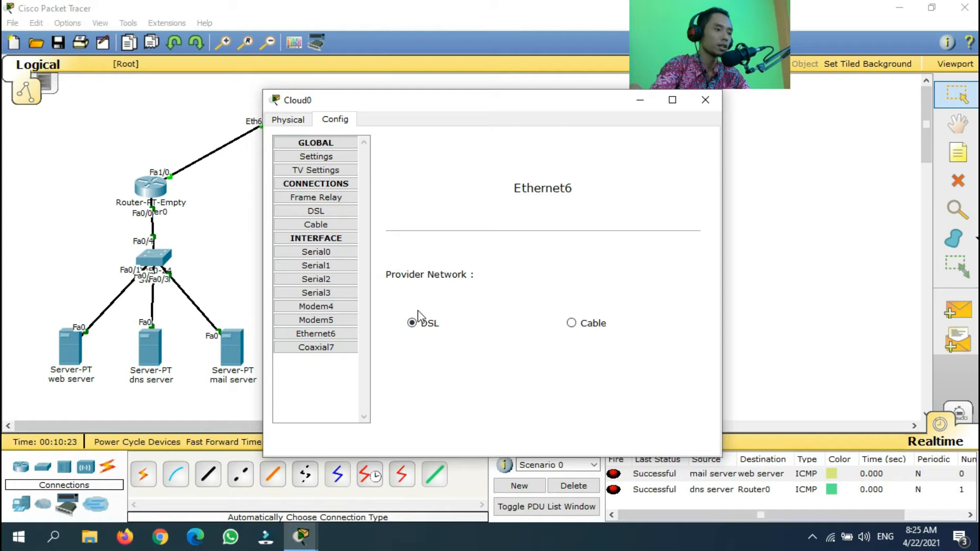
left_click(326, 212)
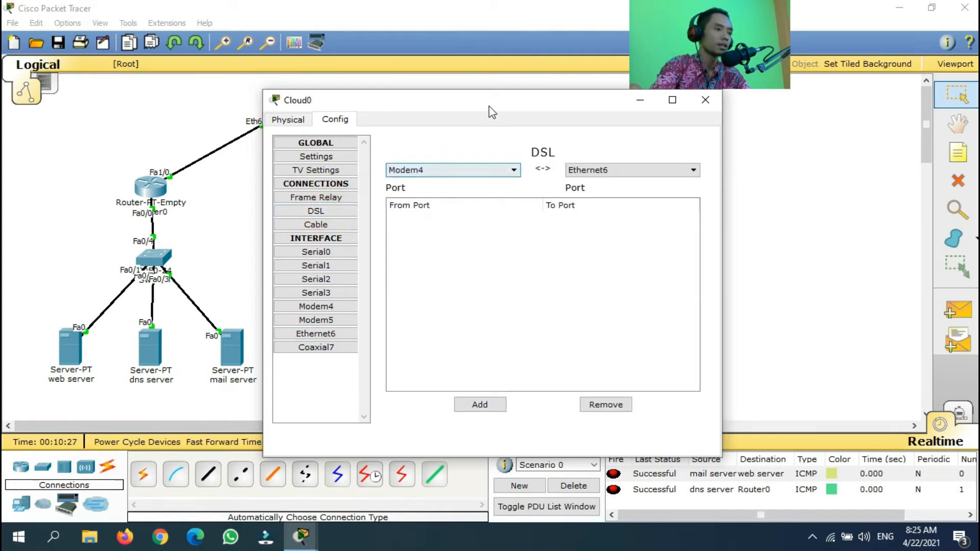
left_click_drag(489, 112, 575, 103)
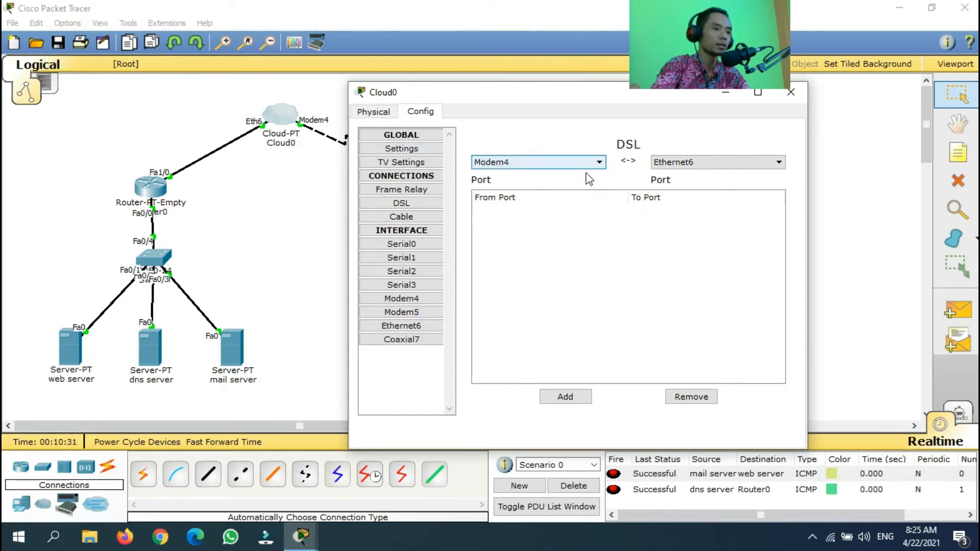
left_click(529, 162)
left_click(529, 161)
left_click(683, 161)
left_click(685, 173)
left_click(575, 400)
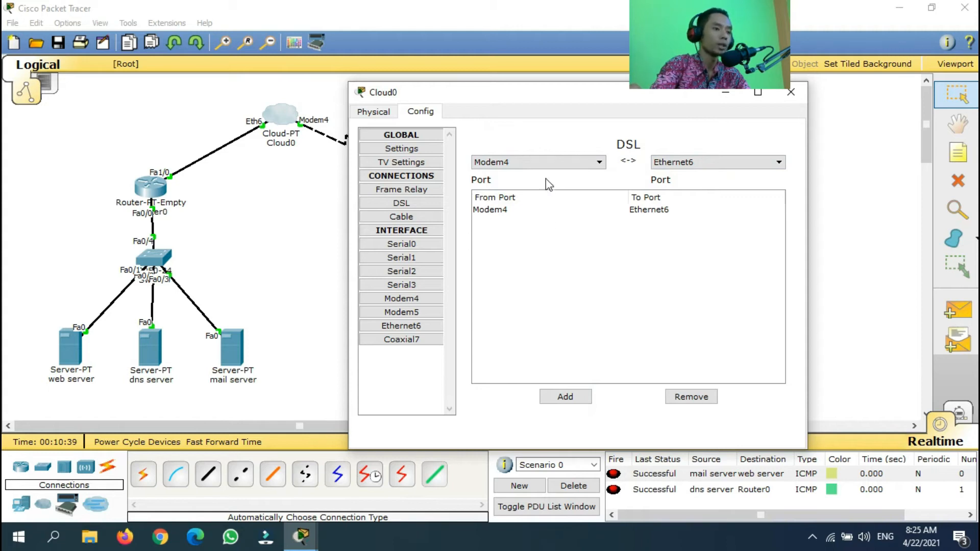
left_click(791, 93)
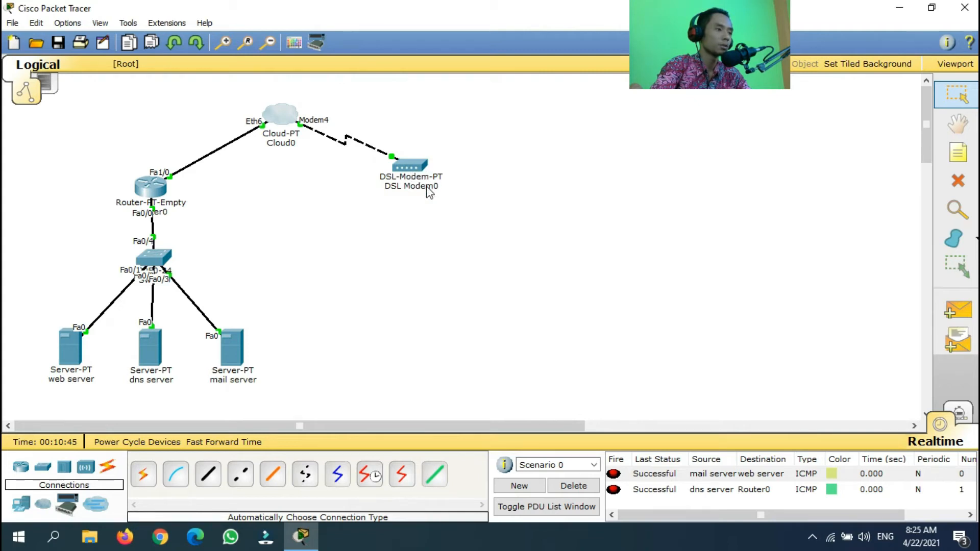
Place an empty generic Router-PT, Router1, to the right of DSL Modem0
left_click(21, 467)
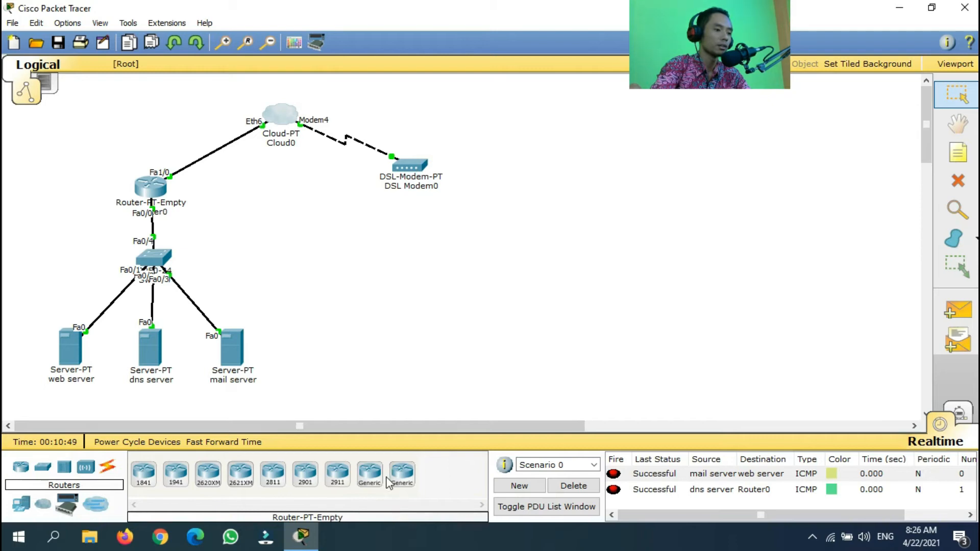
left_click(401, 477)
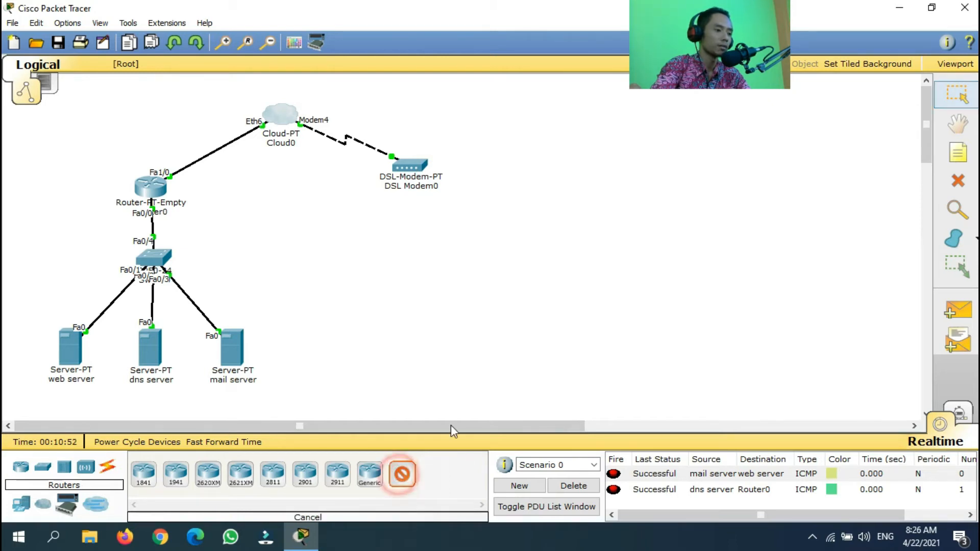
left_click(538, 165)
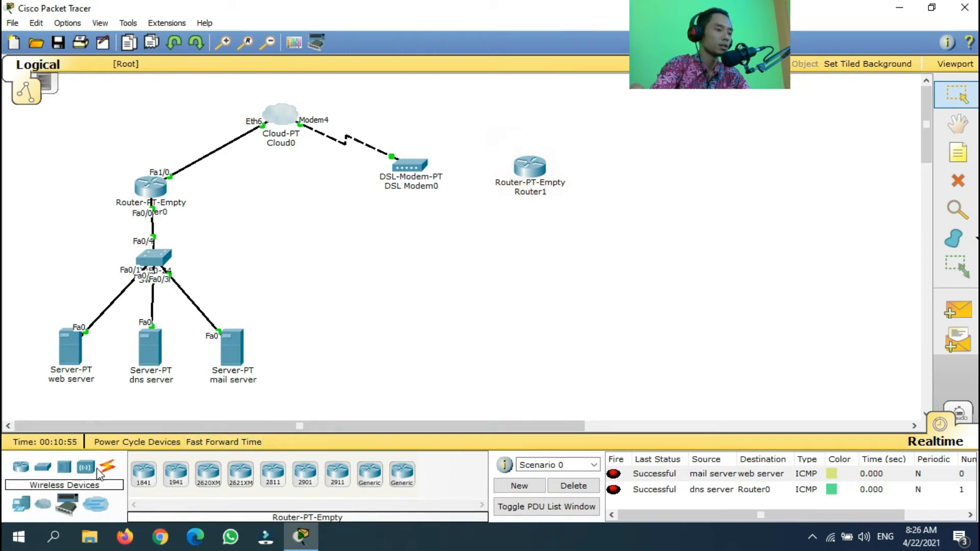
left_click(102, 470)
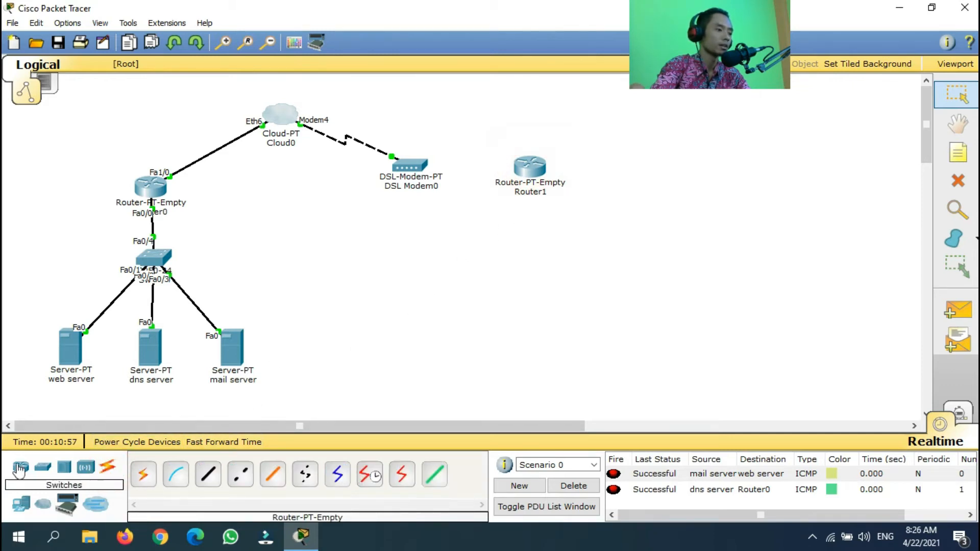
Fit three PT-ROUTER-NM-1CFE modules into Router1's empty slots and close it
left_click(530, 167)
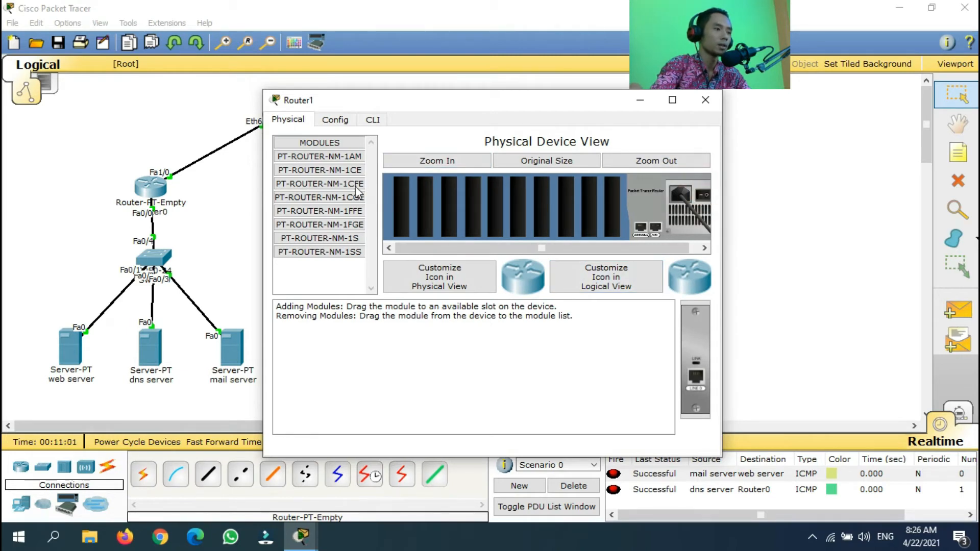
left_click(320, 183)
left_click_drag(698, 379, 615, 209)
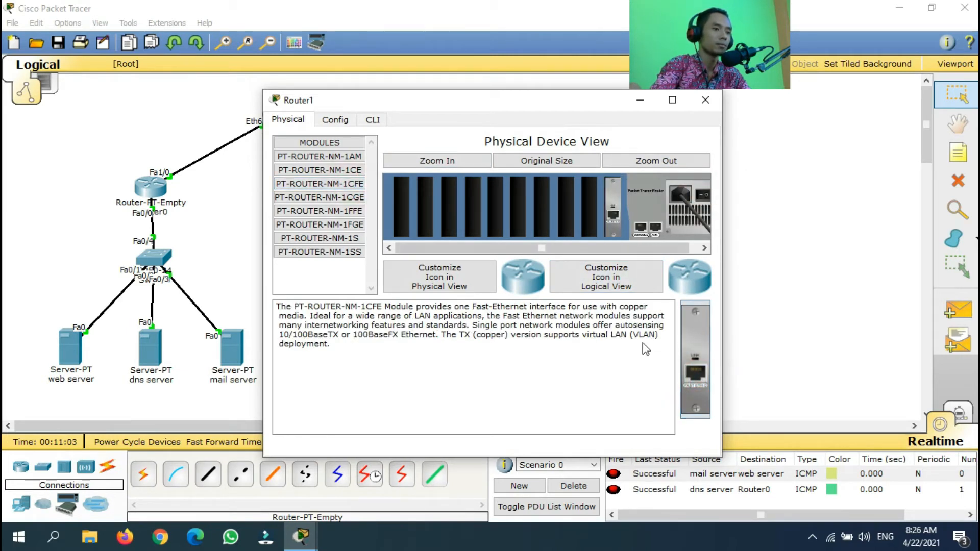
left_click_drag(695, 375, 593, 219)
left_click_drag(688, 351, 570, 208)
left_click_drag(694, 342, 565, 202)
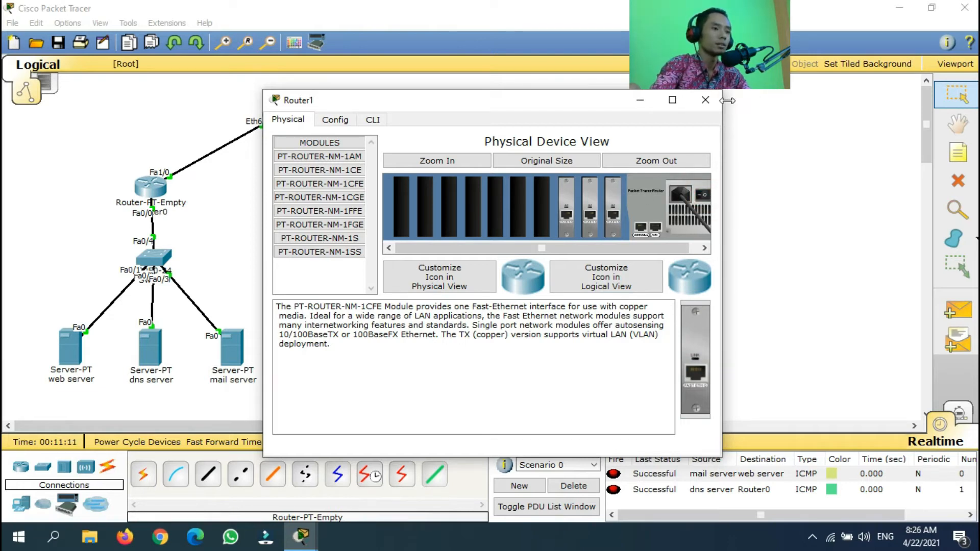
left_click(706, 100)
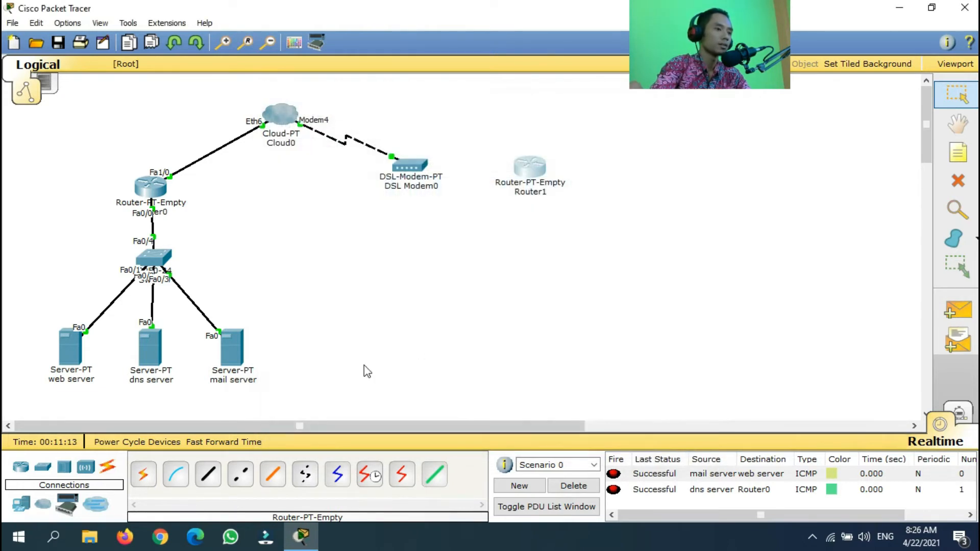
Cable DSL Modem0 to Router1's Fa0/0 with an automatic connection
left_click(147, 478)
left_click(410, 165)
left_click(530, 167)
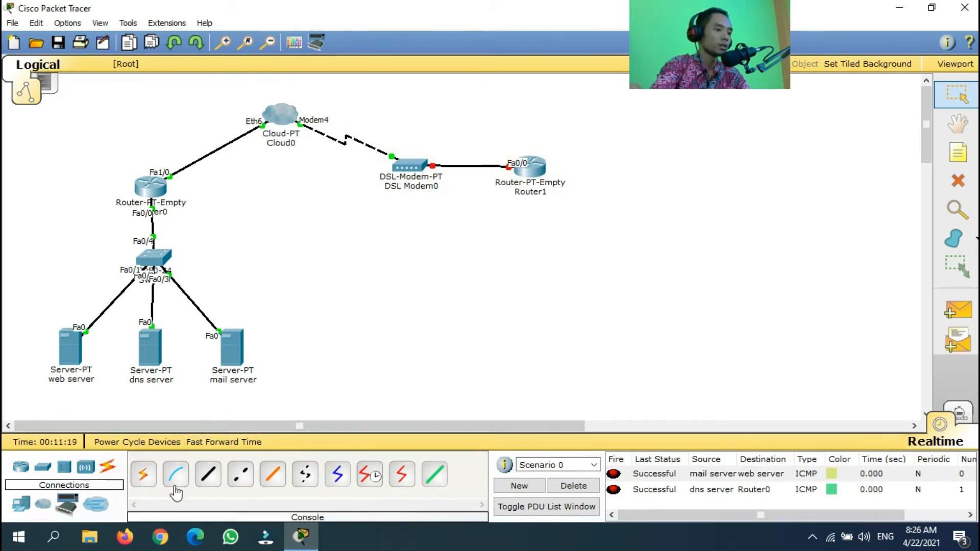
Place a 2950-24 Switch1 below Router1 and Access Point0 to its right
left_click(42, 471)
left_click(143, 474)
left_click(531, 246)
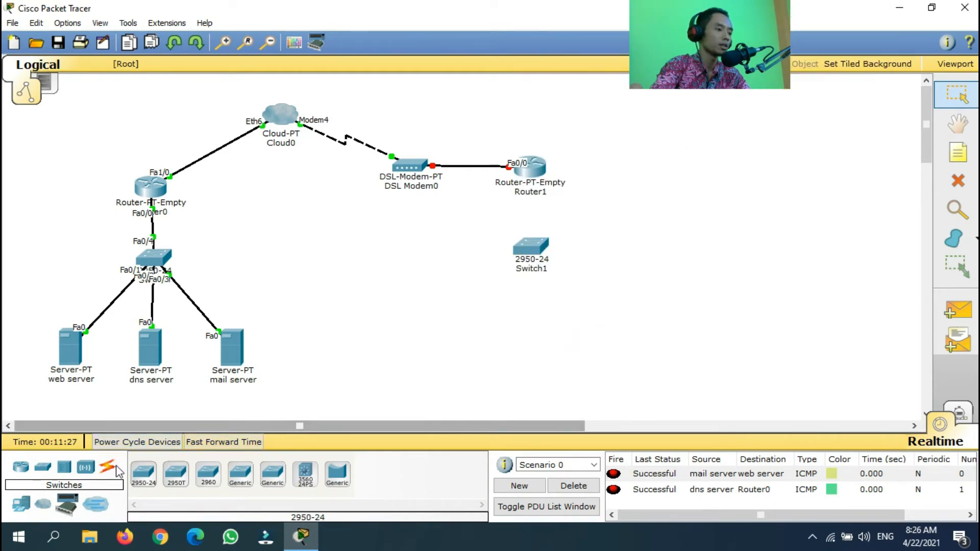
left_click(87, 472)
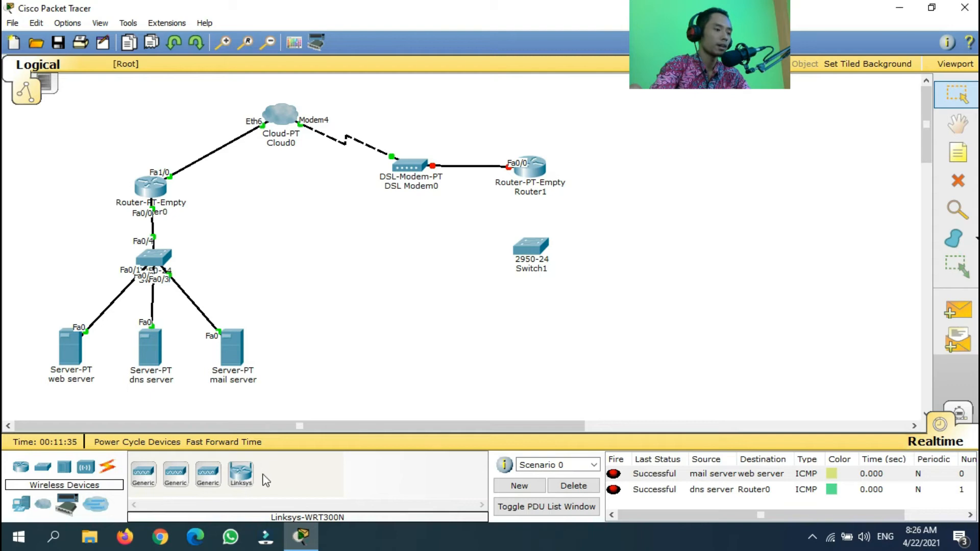
left_click(143, 474)
left_click(660, 171)
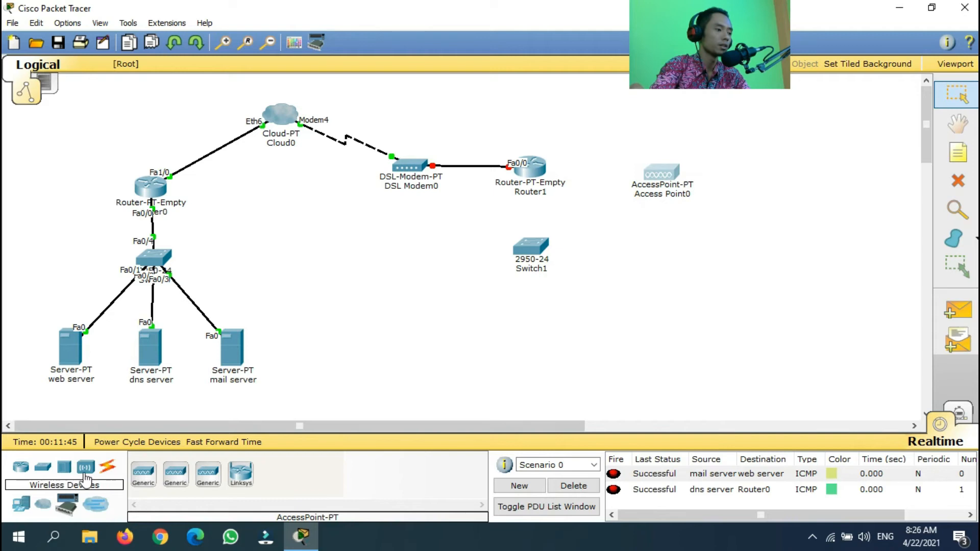
left_click(21, 505)
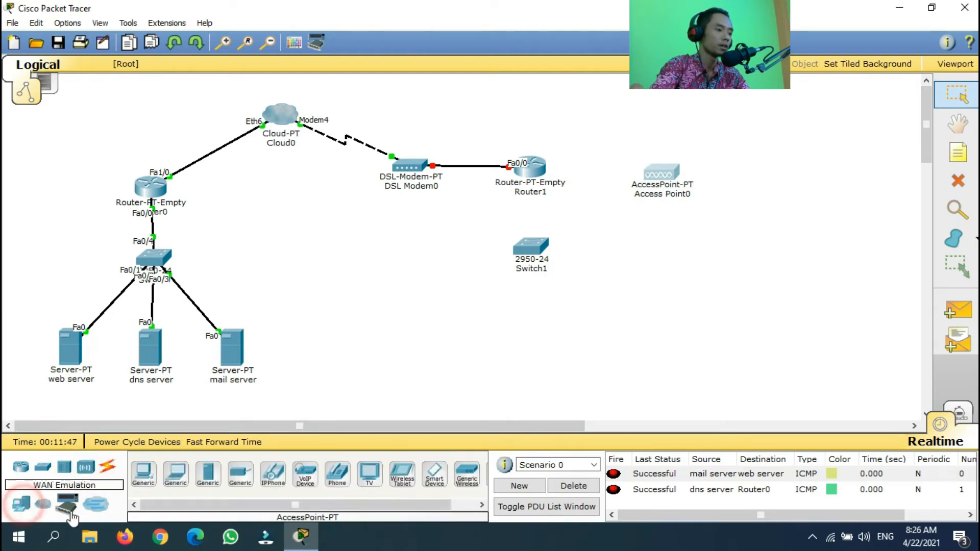
Place Laptop0, Pda0 and two generic PCs, PC0 and PC1, below Switch1
left_click(176, 474)
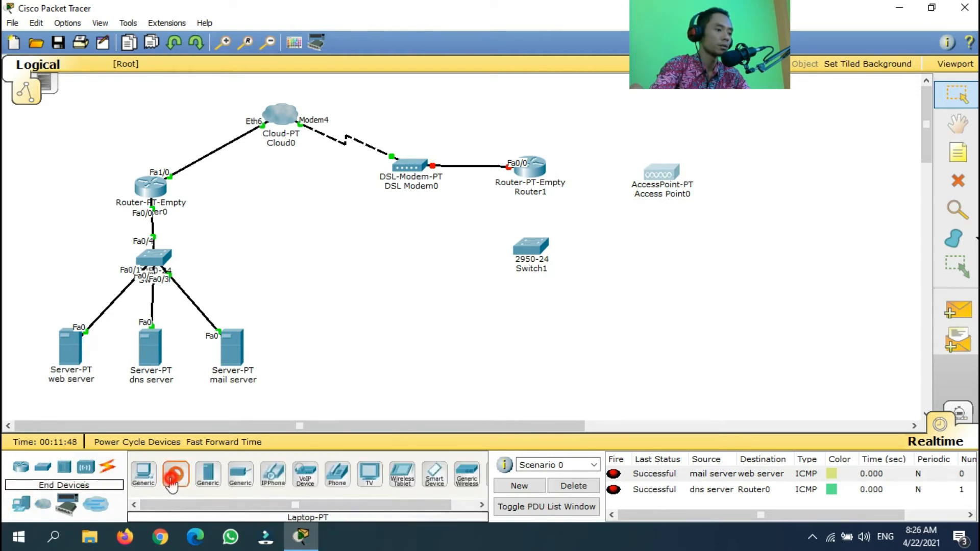
left_click(643, 314)
left_click(435, 474)
left_click(741, 317)
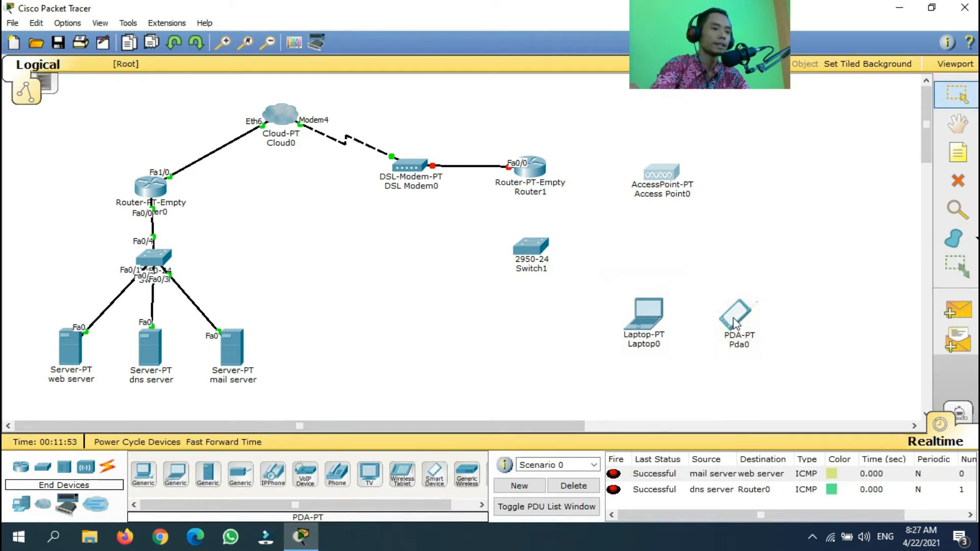
left_click_drag(641, 307, 624, 301)
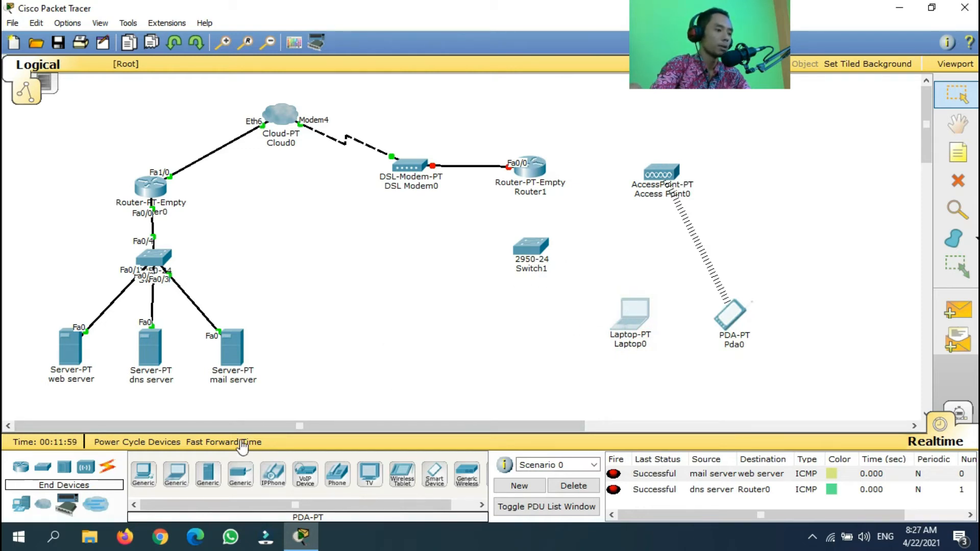
left_click(144, 472)
left_click(462, 326)
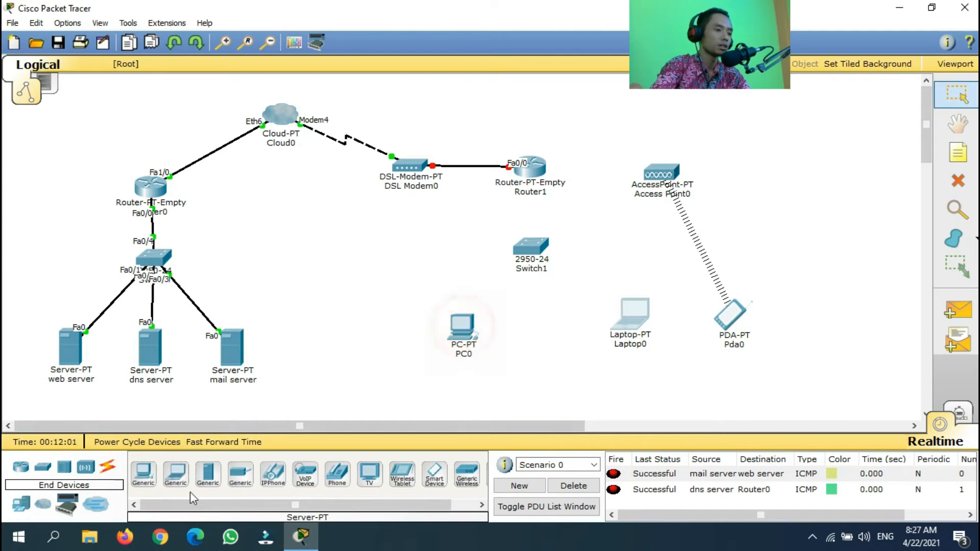
left_click(143, 472)
left_click(557, 330)
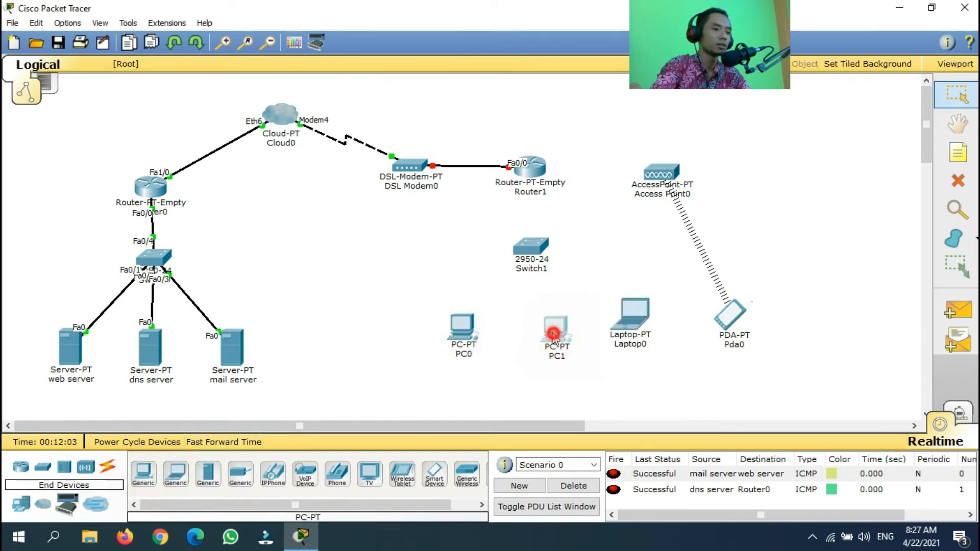
Rearrange PC1, Laptop0, Pda0, Switch1 and Access Point0 into a tidy layout
left_click_drag(640, 318, 650, 319)
left_click_drag(538, 323, 559, 329)
mouse_move(530, 252)
left_mouse_down()
mouse_move(518, 270)
mouse_move(531, 262)
left_mouse_up()
left_click_drag(558, 327, 585, 327)
left_click_drag(642, 318, 668, 325)
left_click_drag(731, 316, 768, 317)
left_click_drag(658, 172, 707, 171)
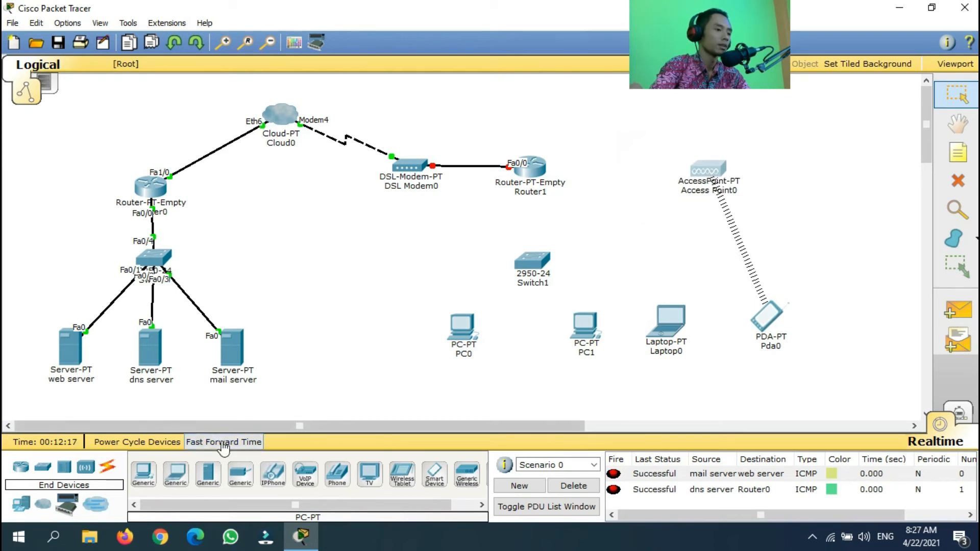
Cable Router1's Fa1/0 to Access Point0 and its Fa2/0 to Switch1 automatically
left_click(110, 466)
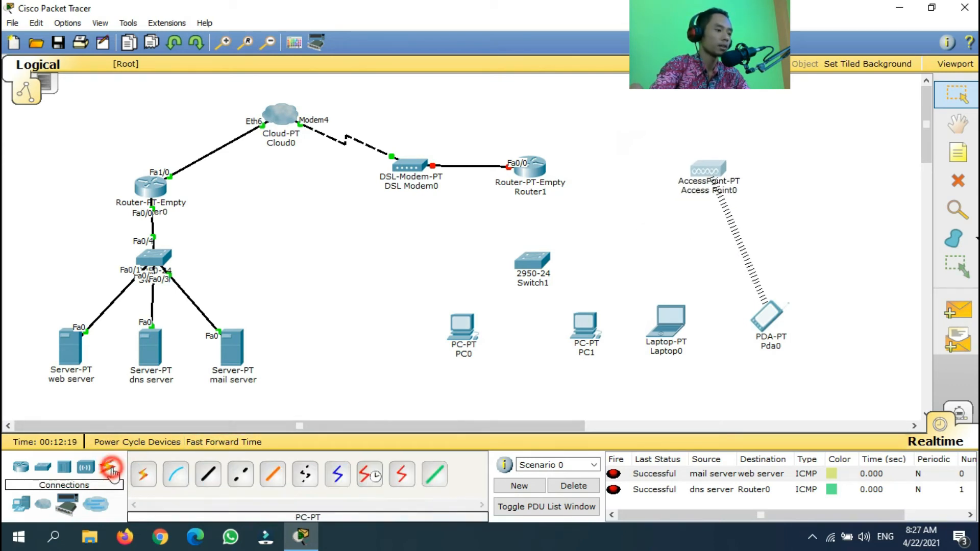
left_click(143, 474)
left_click(534, 166)
left_click(708, 168)
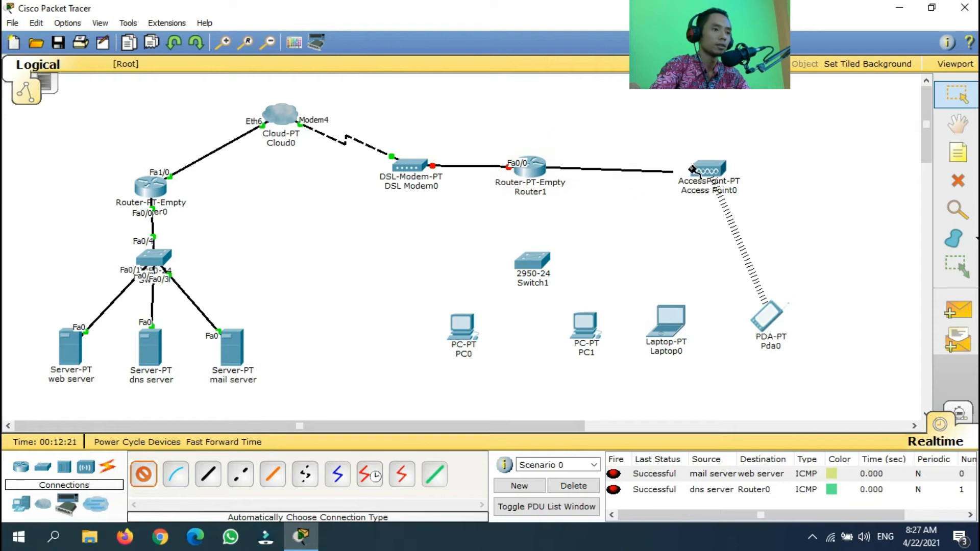
left_click(144, 474)
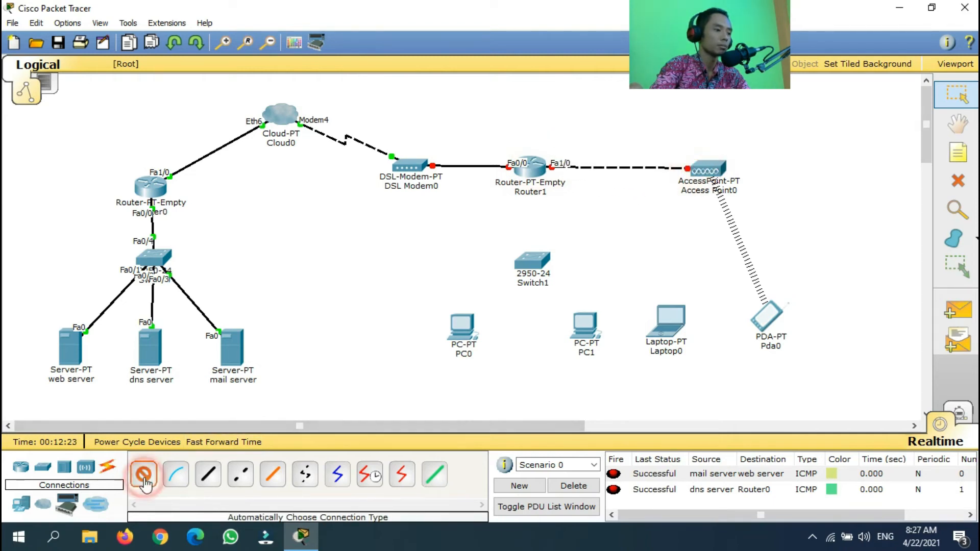
left_click(533, 164)
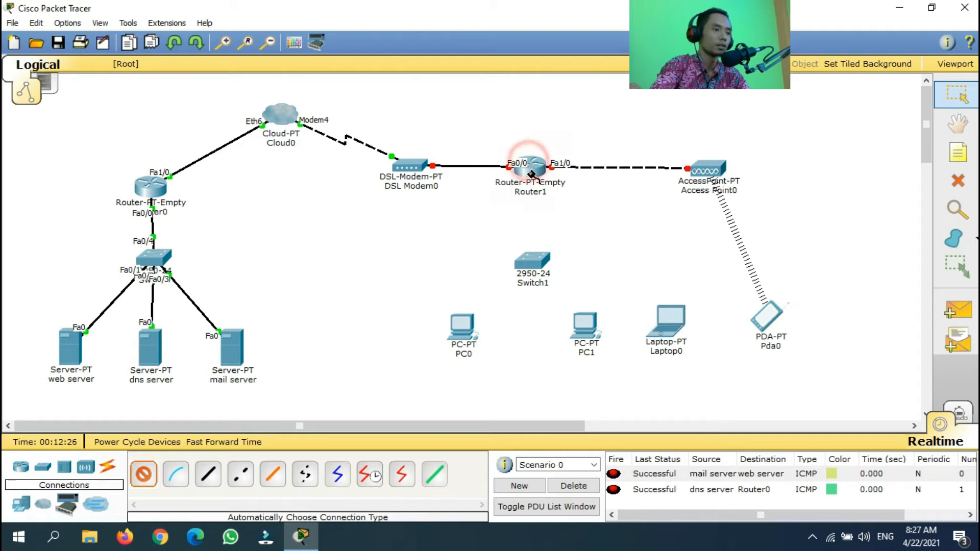
left_click(533, 261)
Cable Switch1 to PC0 and PC1 with automatic connections
left_click(143, 474)
left_click(531, 261)
left_click(447, 343)
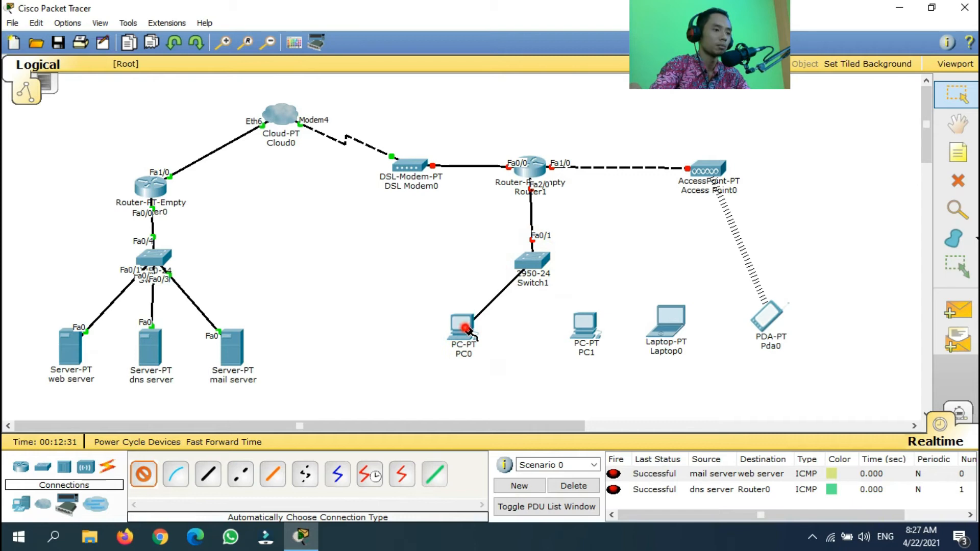
left_click(143, 475)
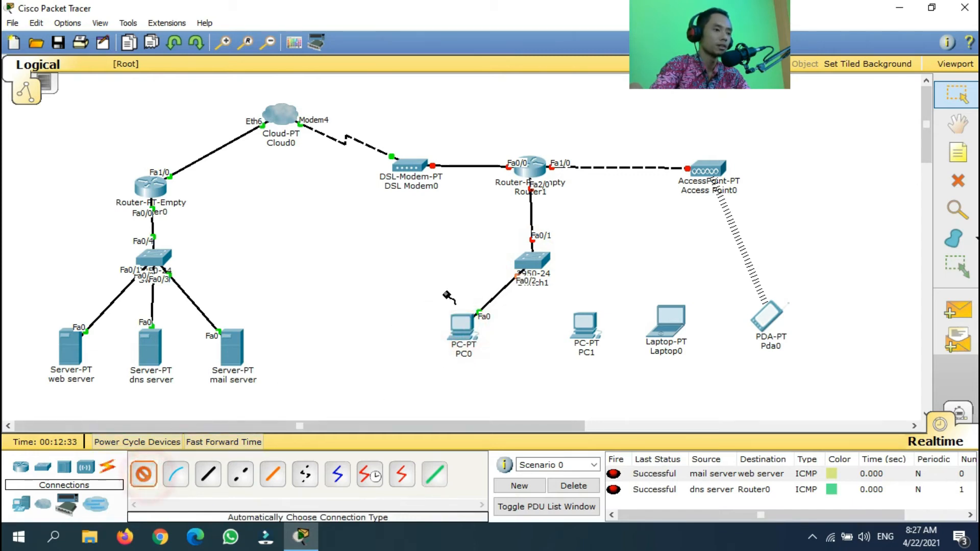
left_click(531, 261)
left_click(585, 323)
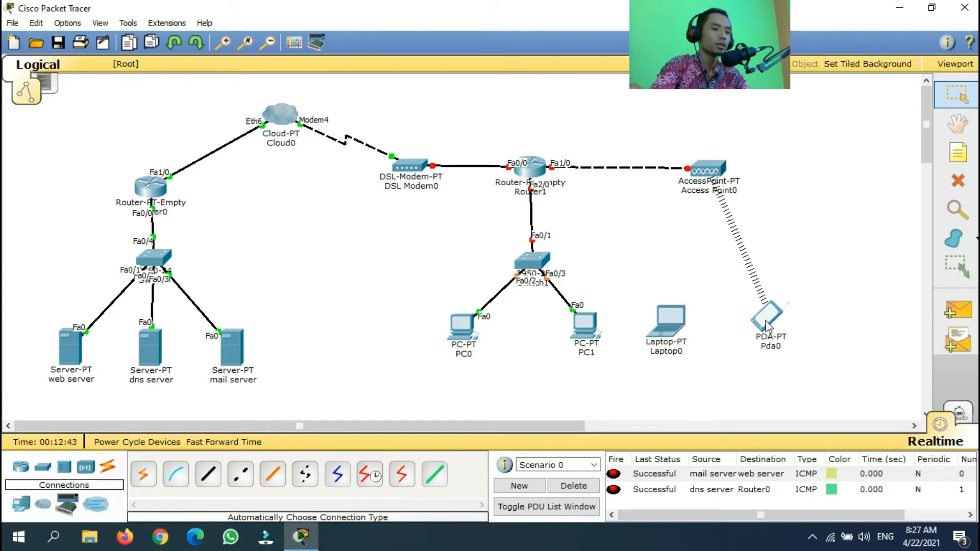
left_click(708, 171)
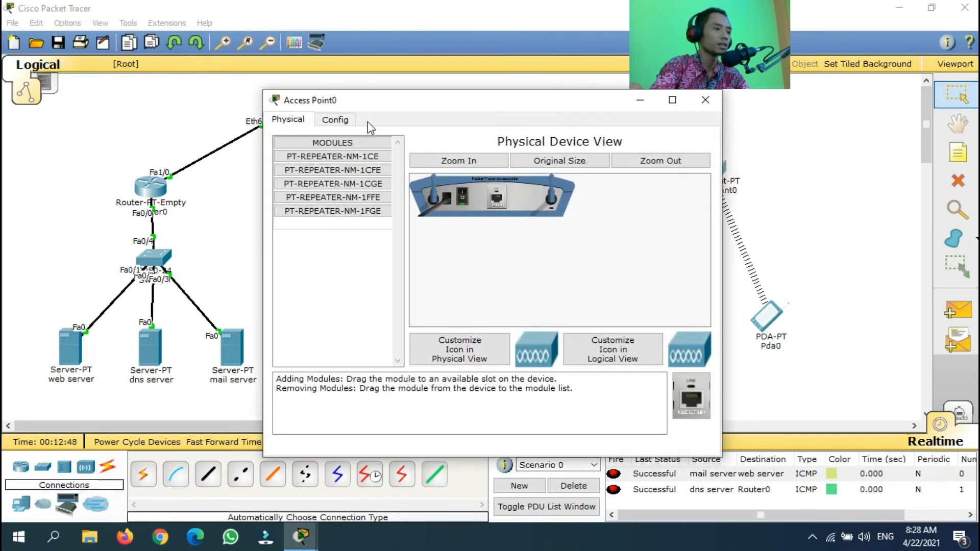
left_click(344, 122)
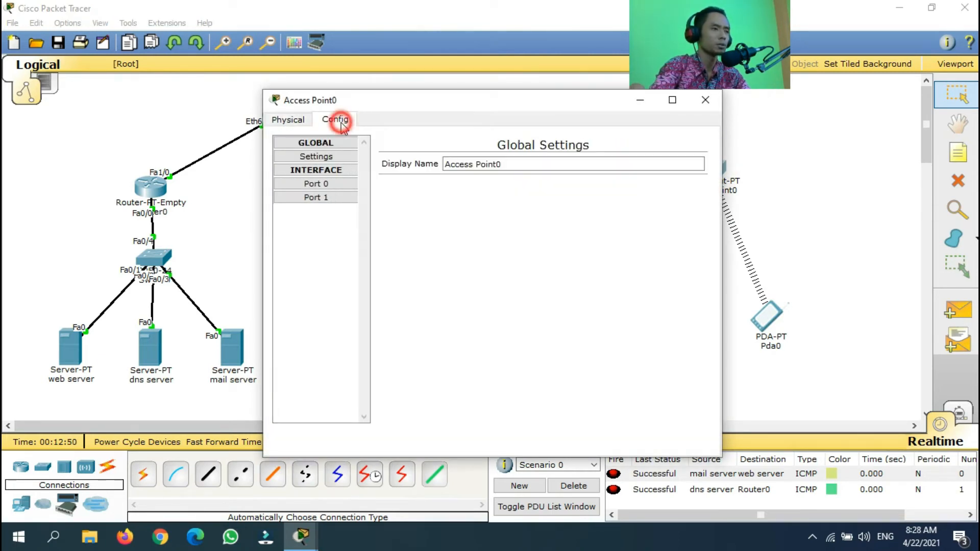
left_click(329, 199)
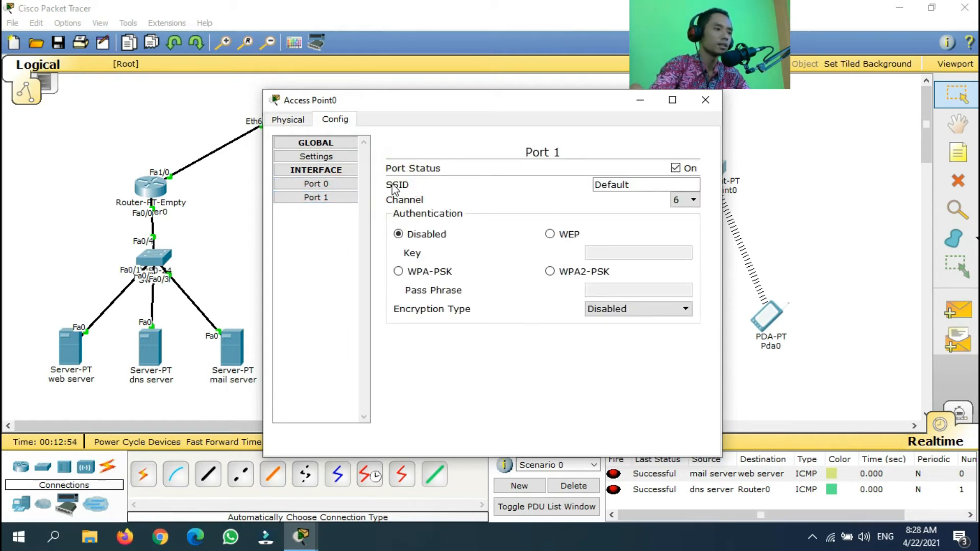
double_click(644, 184)
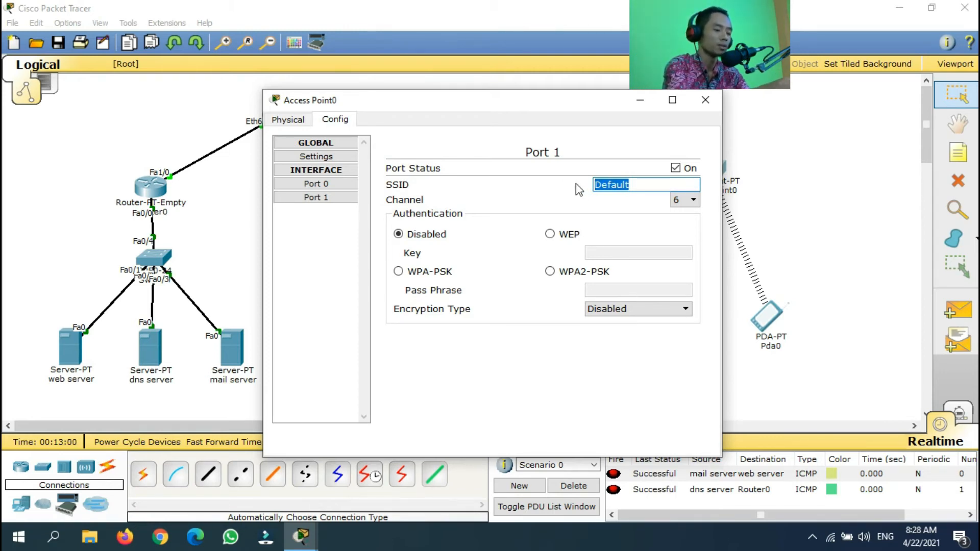
type("@gnsmedia")
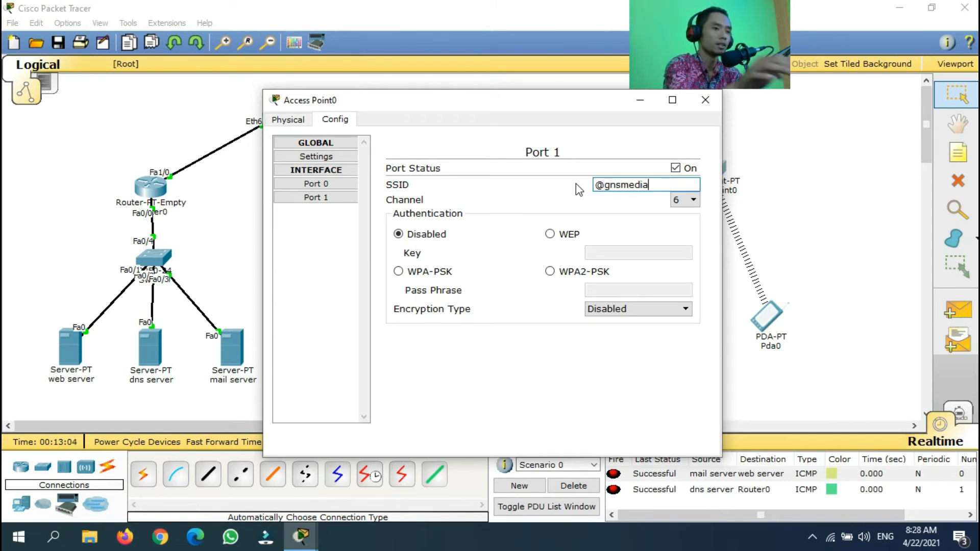
Secure Access Point0 with WPA2-PSK and a pass phrase, then close its window
left_click(549, 271)
left_click(615, 289)
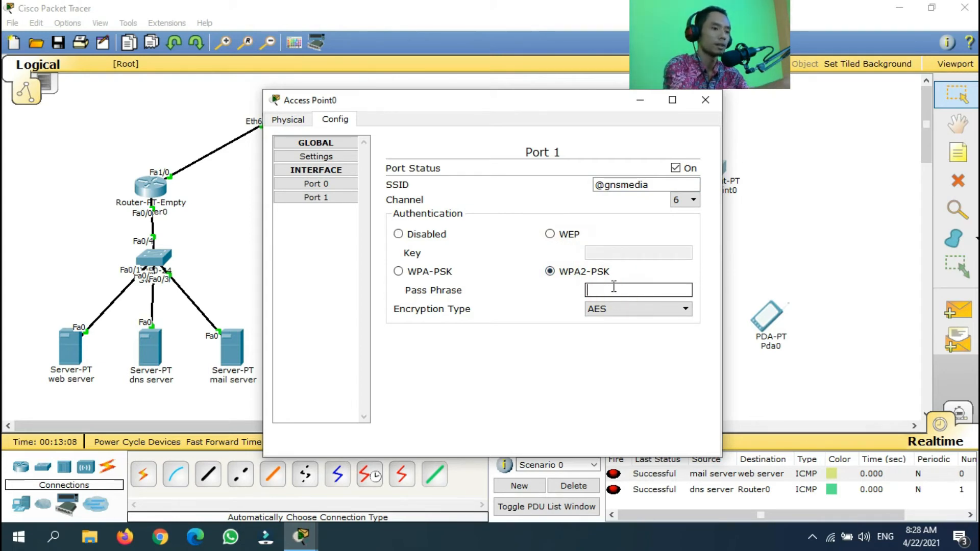
type("12345678")
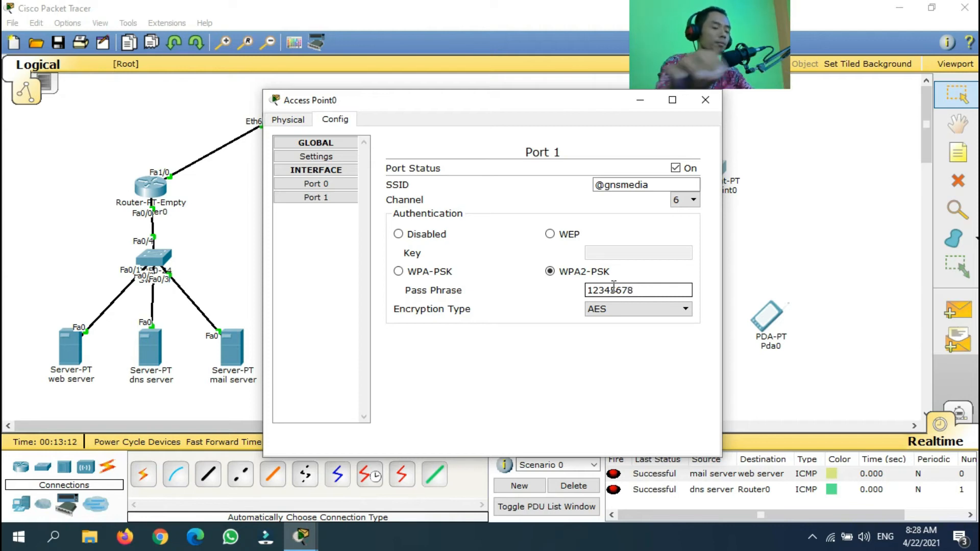
left_click(658, 293)
left_click(639, 290)
left_click(649, 288)
left_click_drag(563, 117, 513, 127)
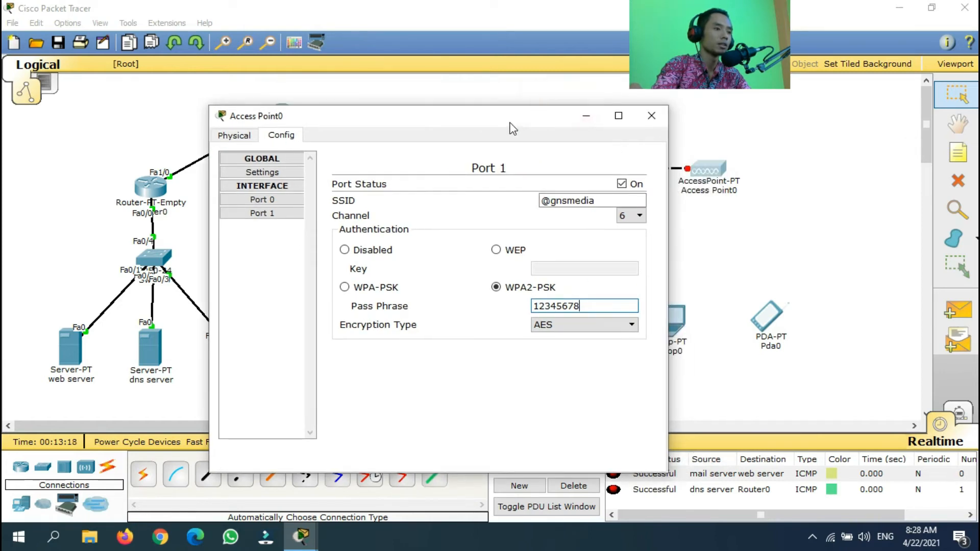
left_click(650, 117)
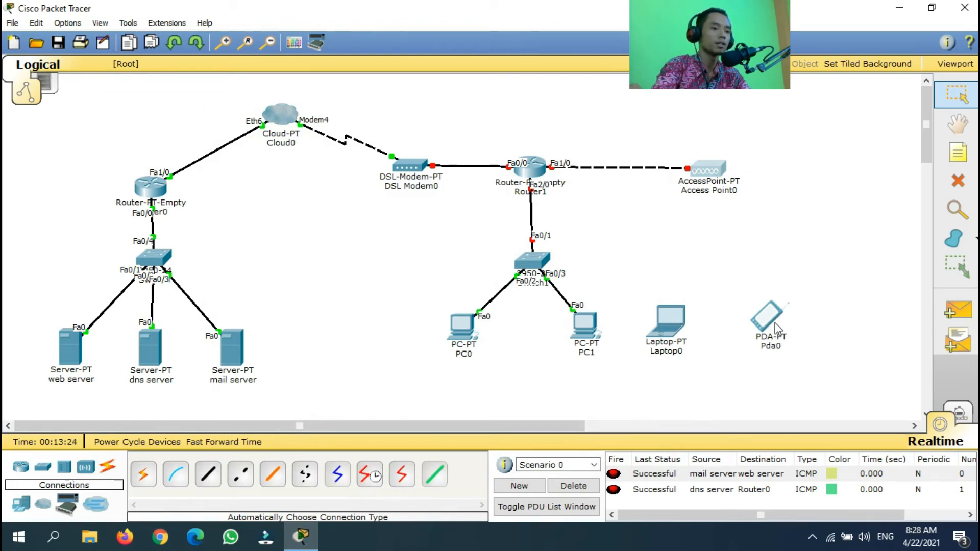
mouse_move(773, 321)
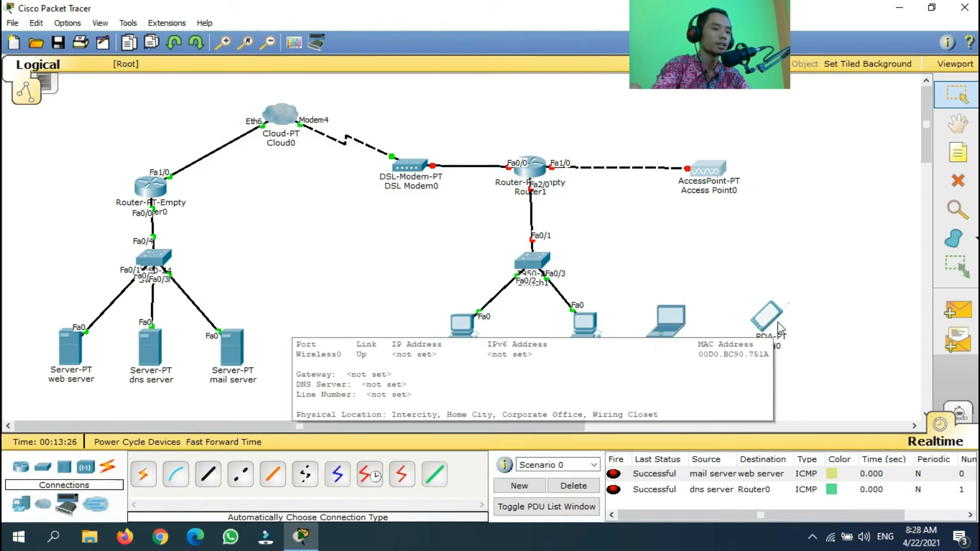
left_click(771, 321)
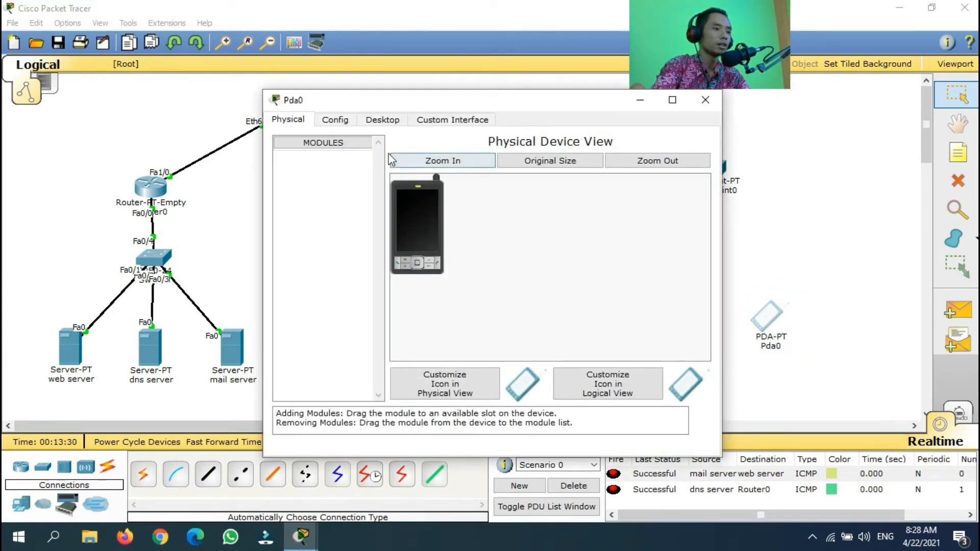
left_click(382, 121)
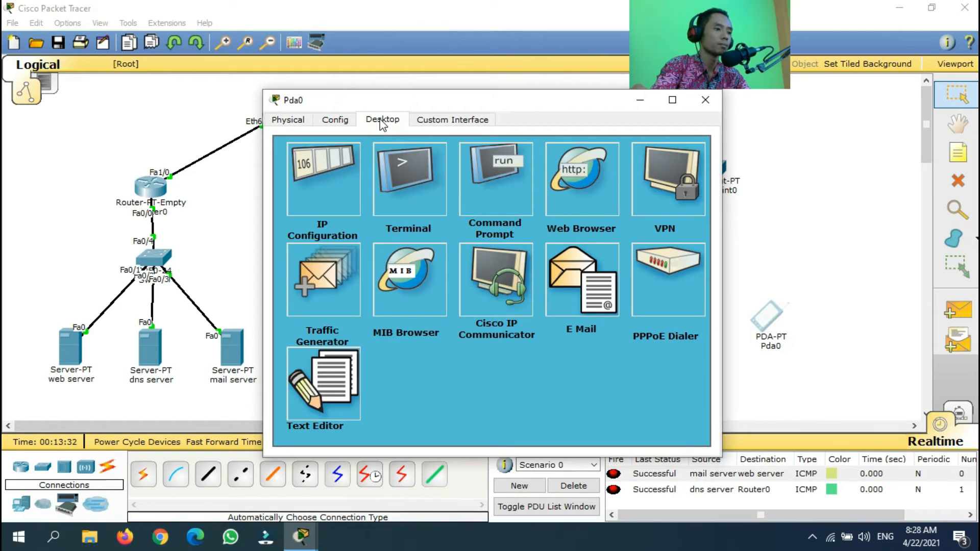
left_click(334, 121)
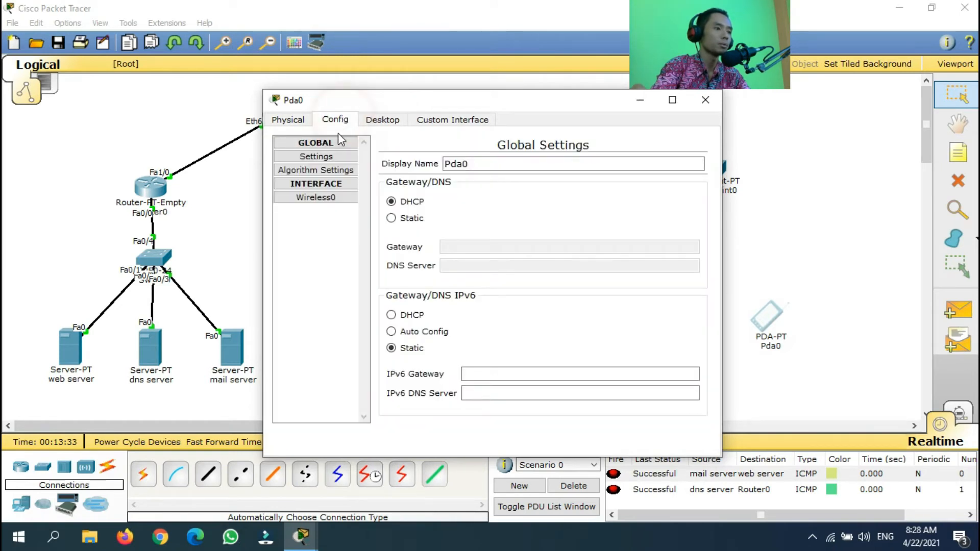
left_click(309, 202)
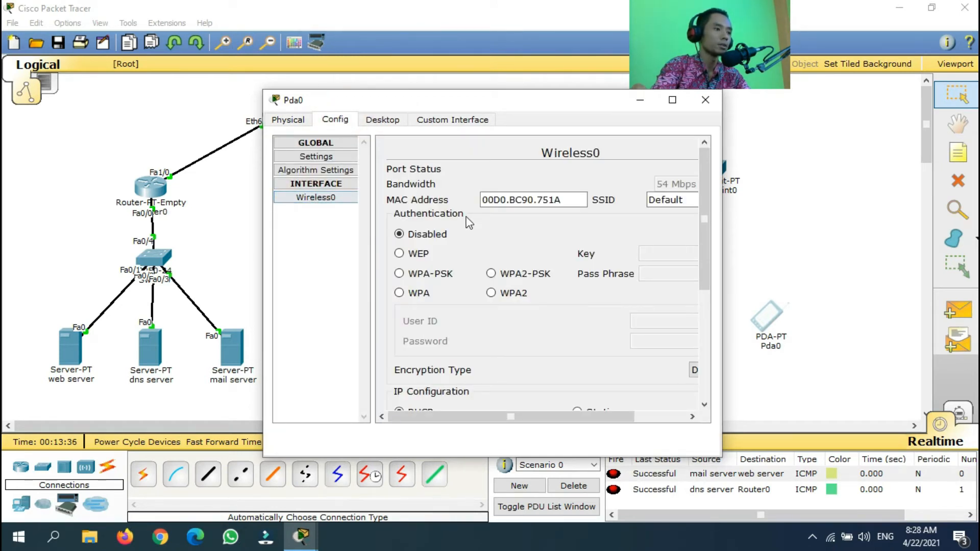
left_click_drag(722, 185, 886, 185)
double_click(801, 201)
type("@g")
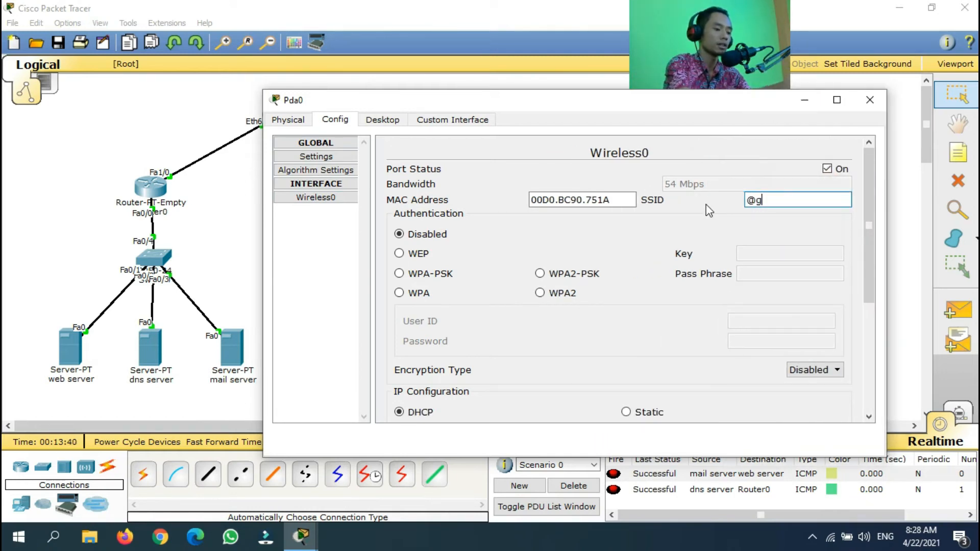
type("nsmedia")
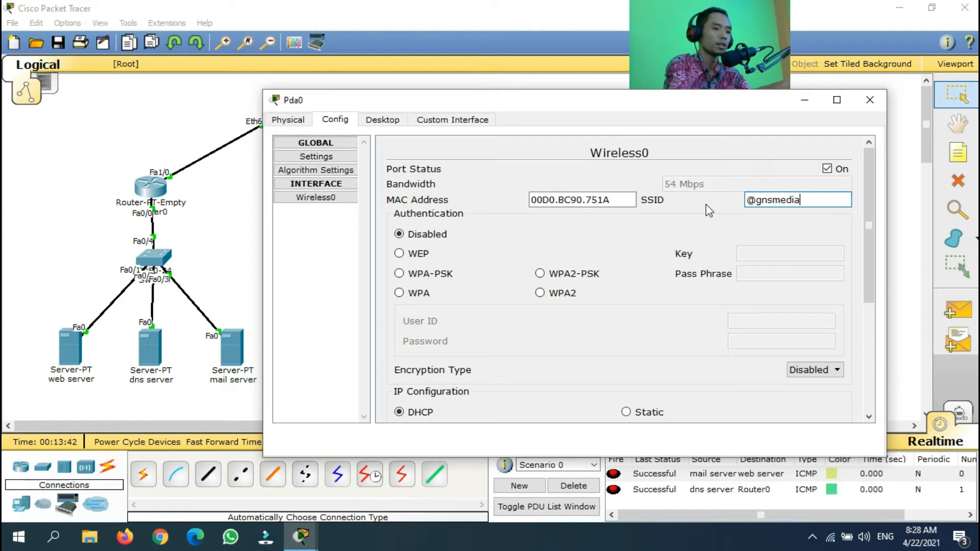
left_click(559, 275)
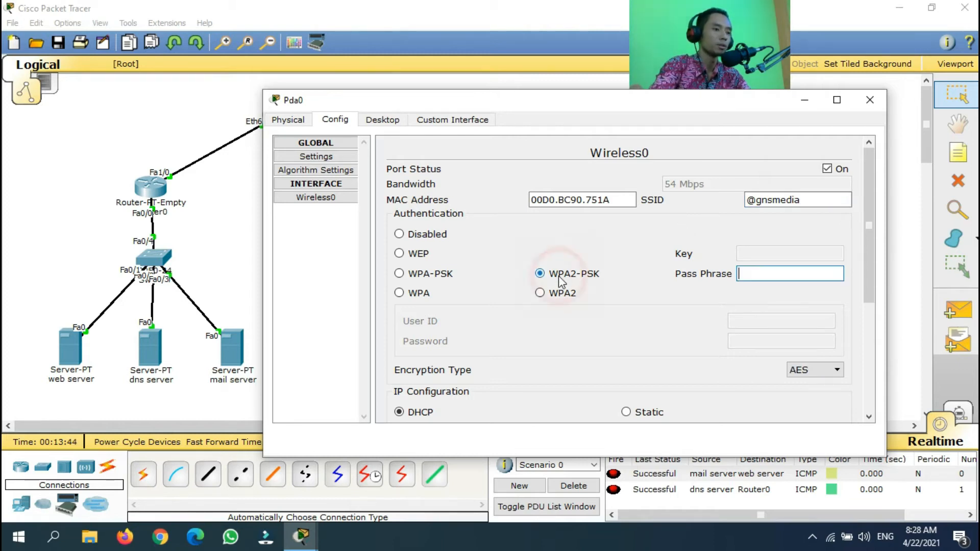
left_click(773, 276)
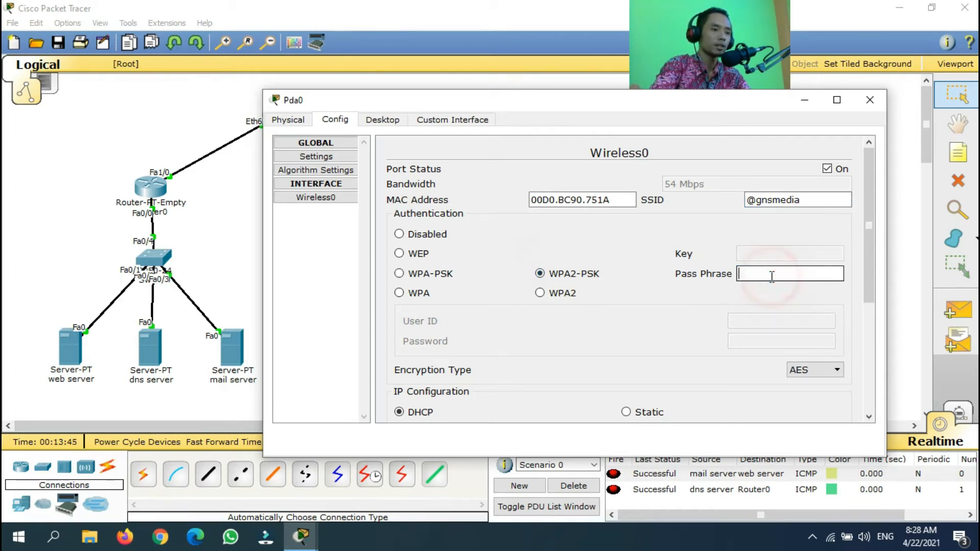
type("12345678")
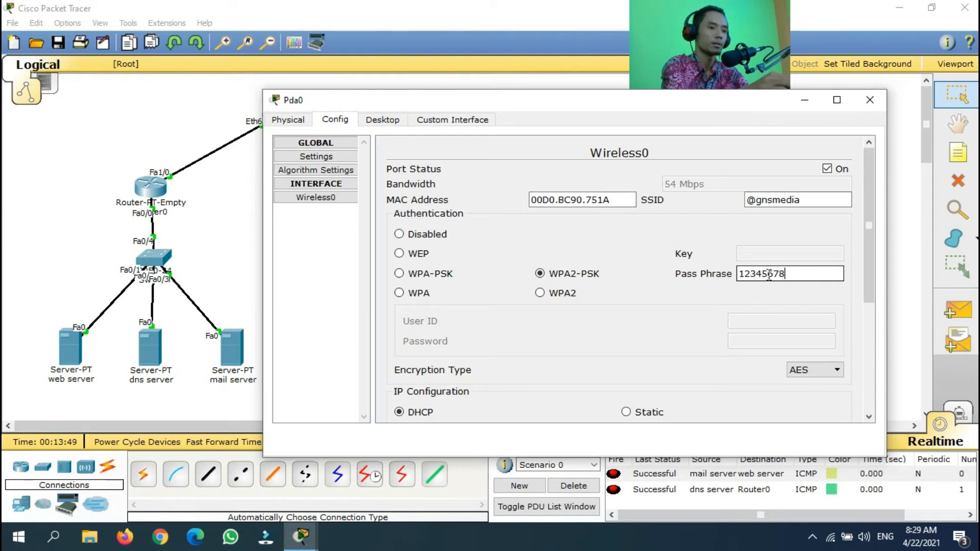
left_click(870, 100)
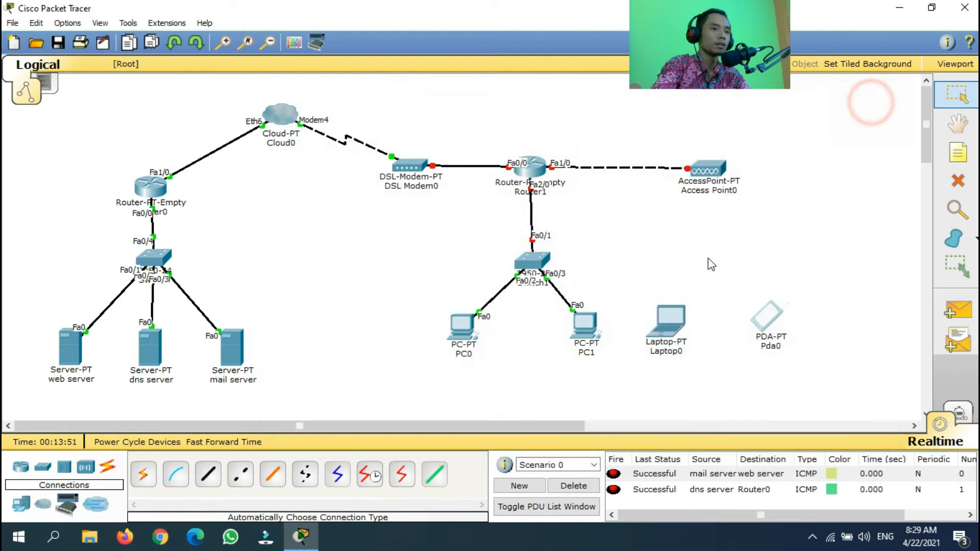
Swap Laptop0's PT-LAPTOP-NM-1CFE module for PT-LAPTOP-NM-1W and power the laptop back on
left_click(675, 324)
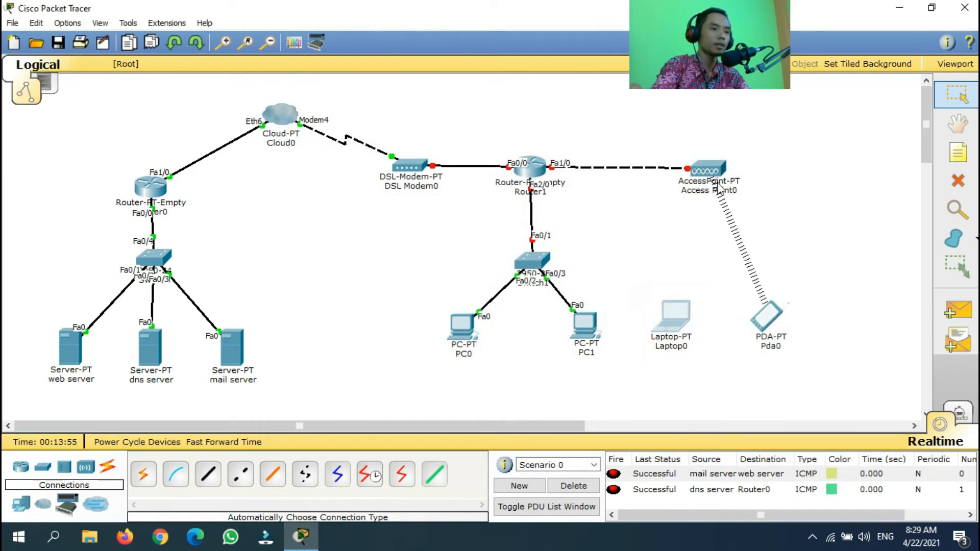
left_click(681, 318)
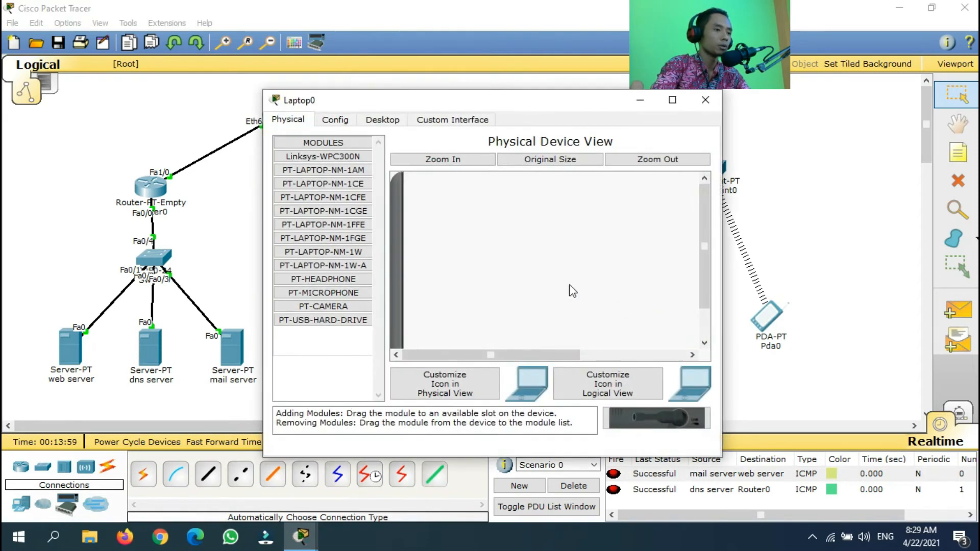
left_click_drag(525, 106, 417, 76)
left_click_drag(594, 175, 594, 262)
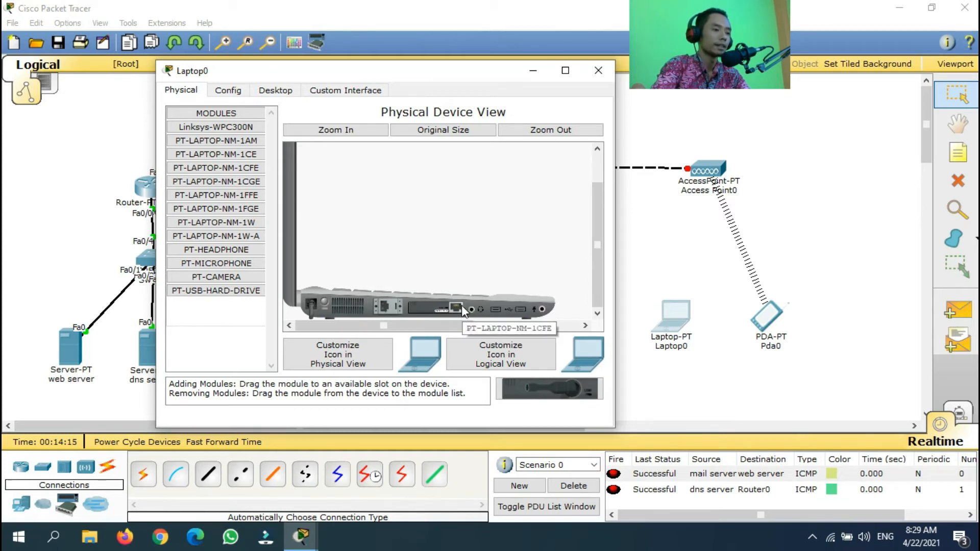
left_click_drag(448, 306, 551, 385)
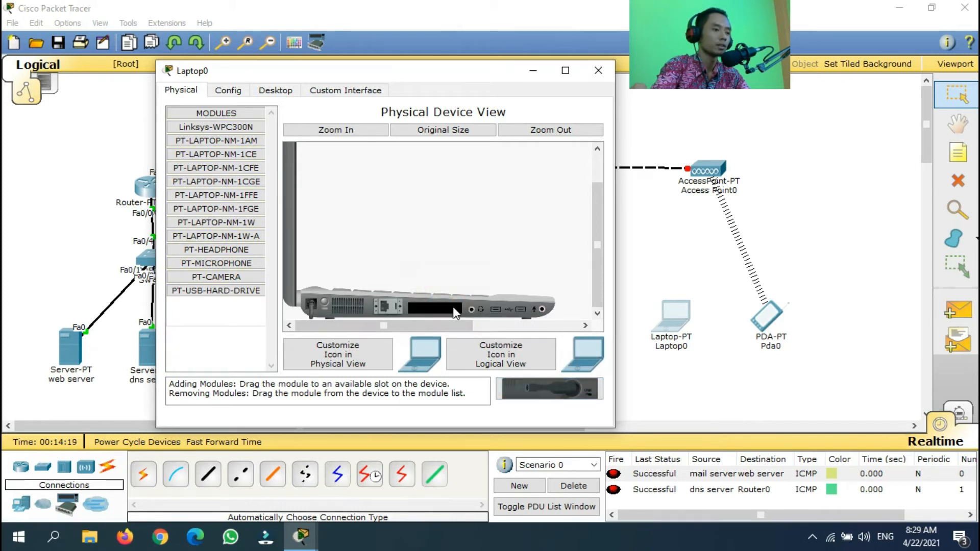
left_click(253, 223)
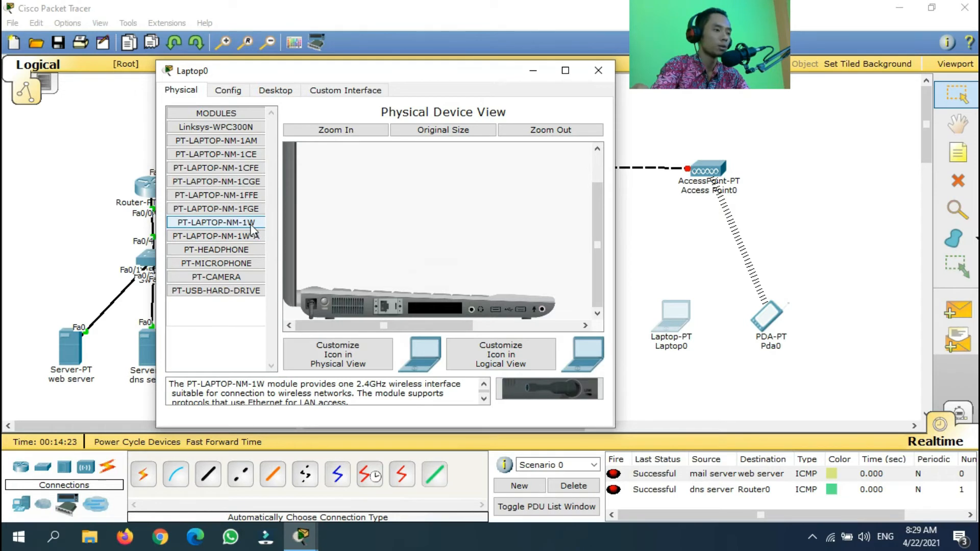
left_click_drag(569, 386, 431, 305)
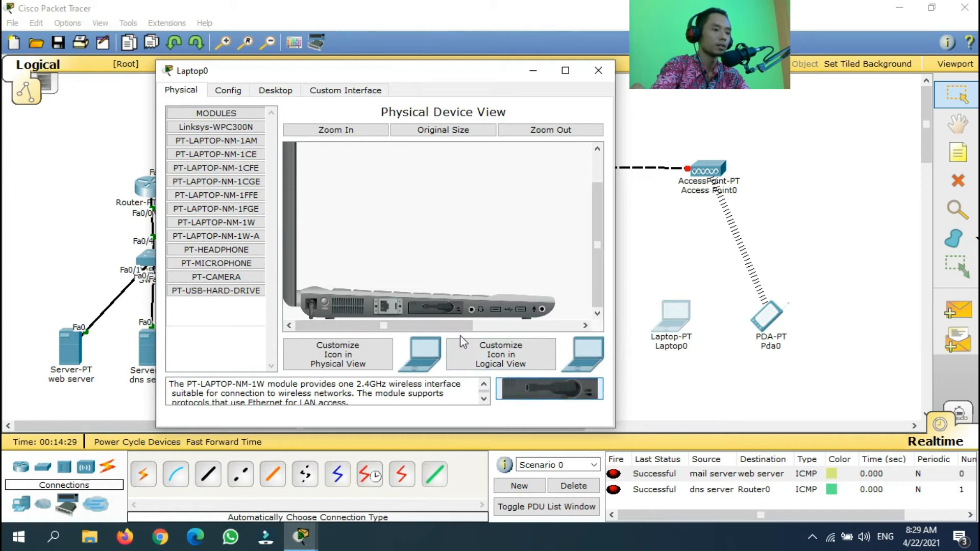
left_click(326, 301)
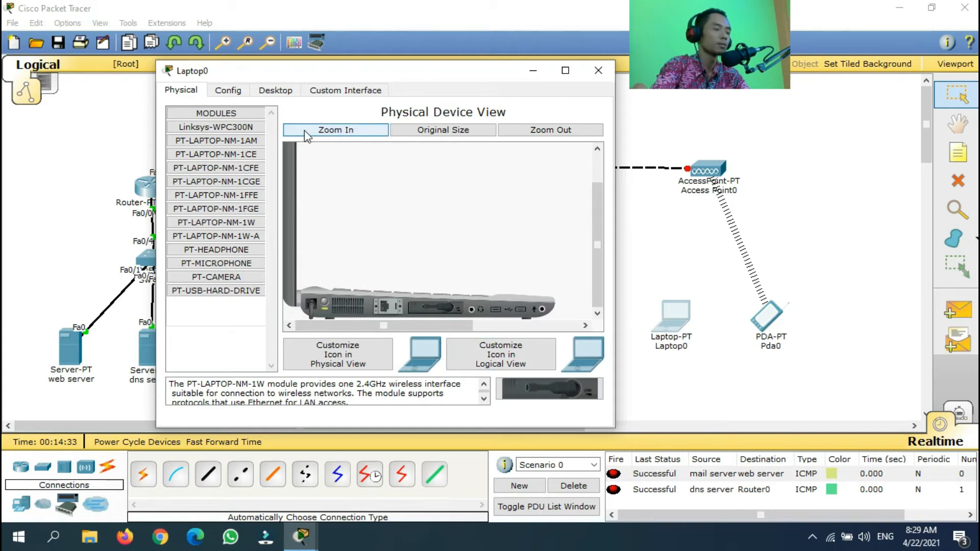
left_click(233, 92)
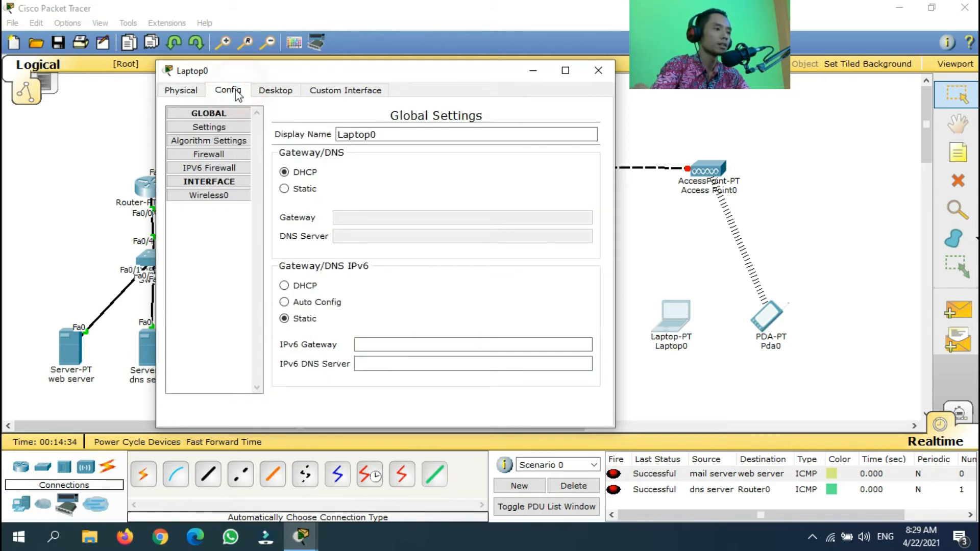
left_click(229, 196)
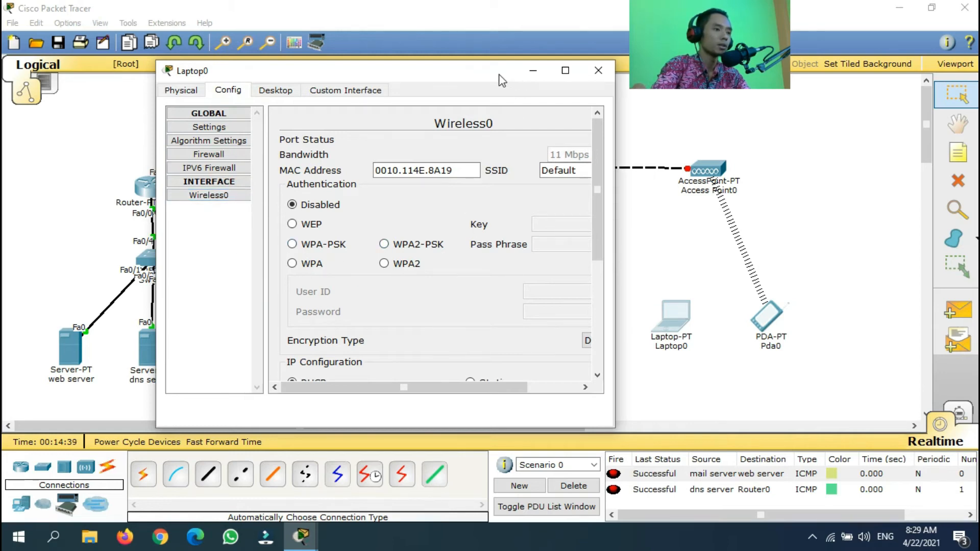
left_click_drag(502, 81, 395, 70)
left_click_drag(508, 130, 565, 130)
double_click(483, 158)
type("@gnsmedia")
left_click(317, 237)
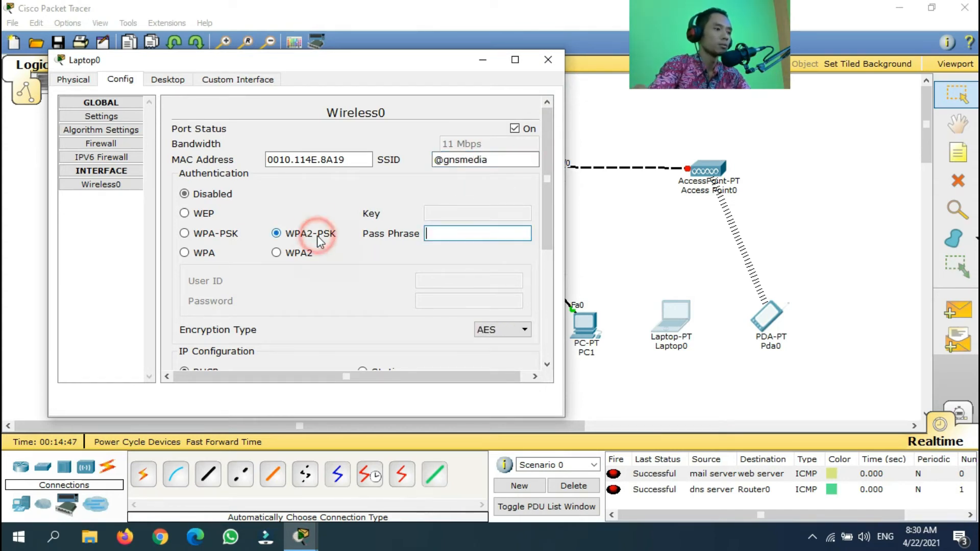
left_click(474, 235)
type("12345678")
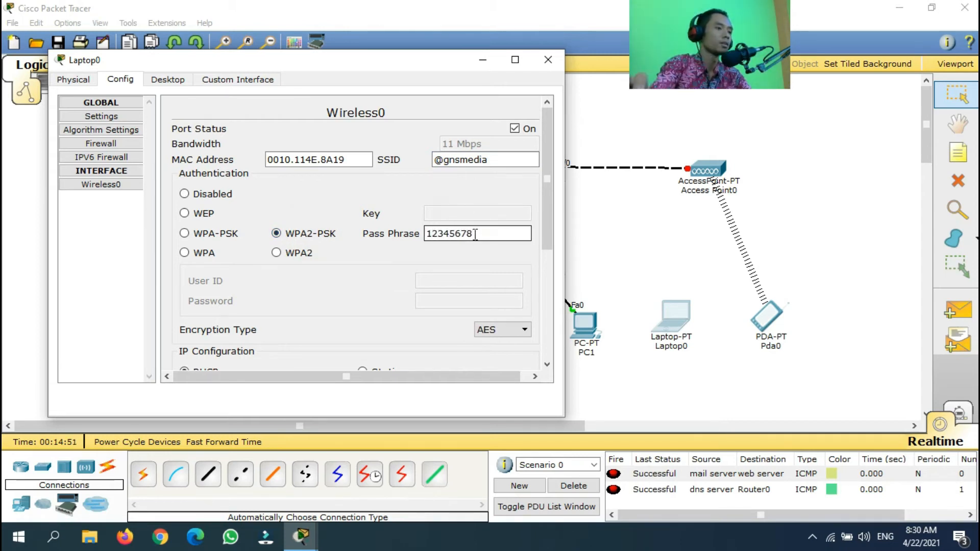
left_click(554, 65)
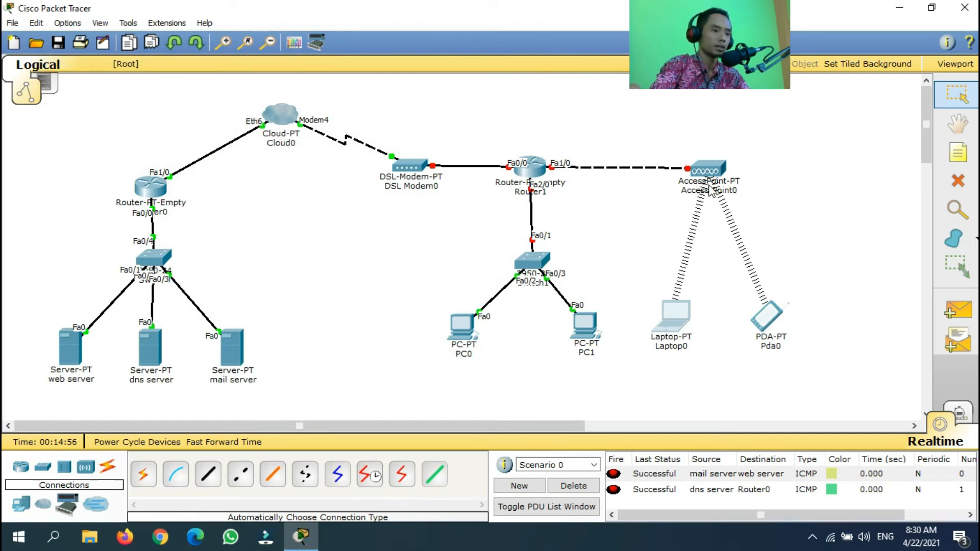
left_click(534, 175)
View Router1's configuration settings alongside the topology, then close the window
left_click_drag(470, 108, 232, 74)
left_click(232, 115)
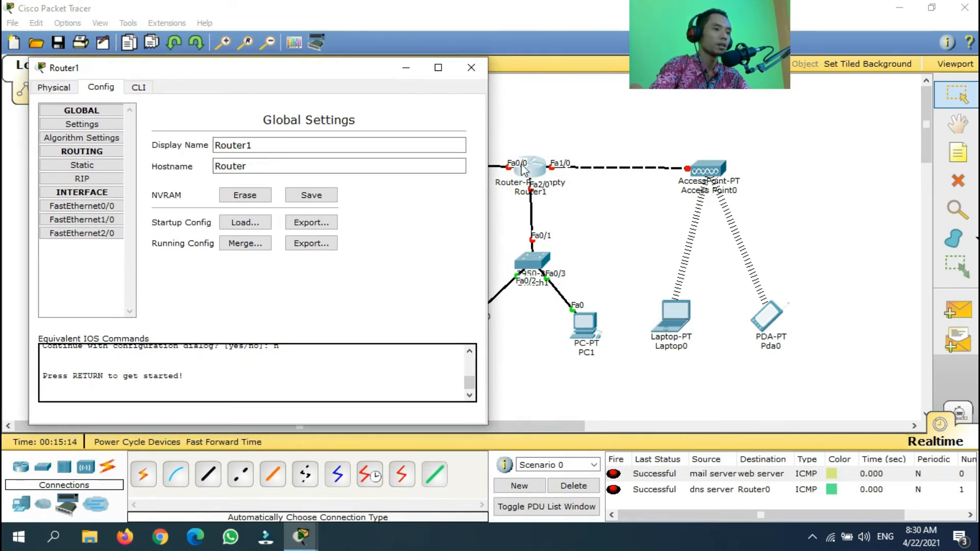
left_click_drag(327, 68, 708, 217)
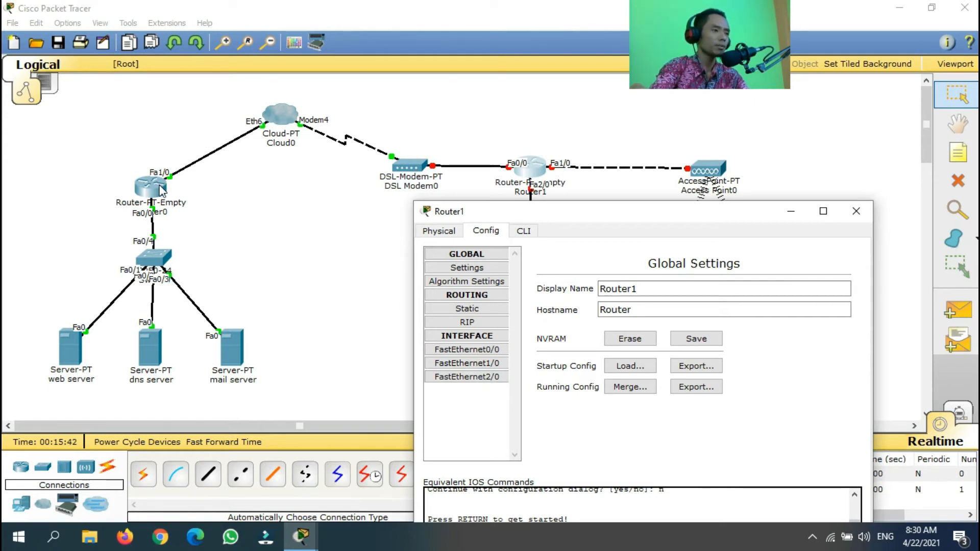
left_click(855, 211)
Check Router0's FastEthernet1/0 address, 11.11.11.1
left_click(151, 187)
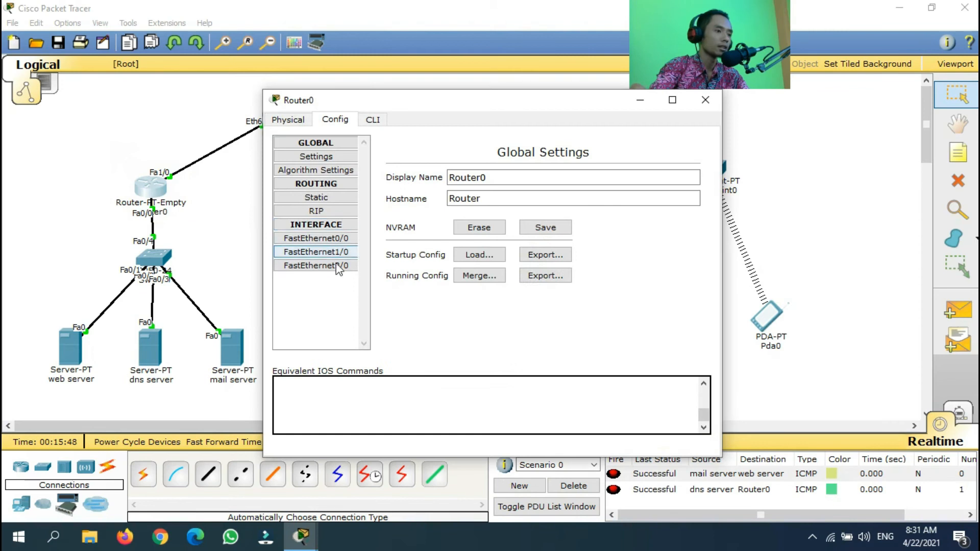
left_click(320, 252)
left_click_drag(653, 282, 534, 294)
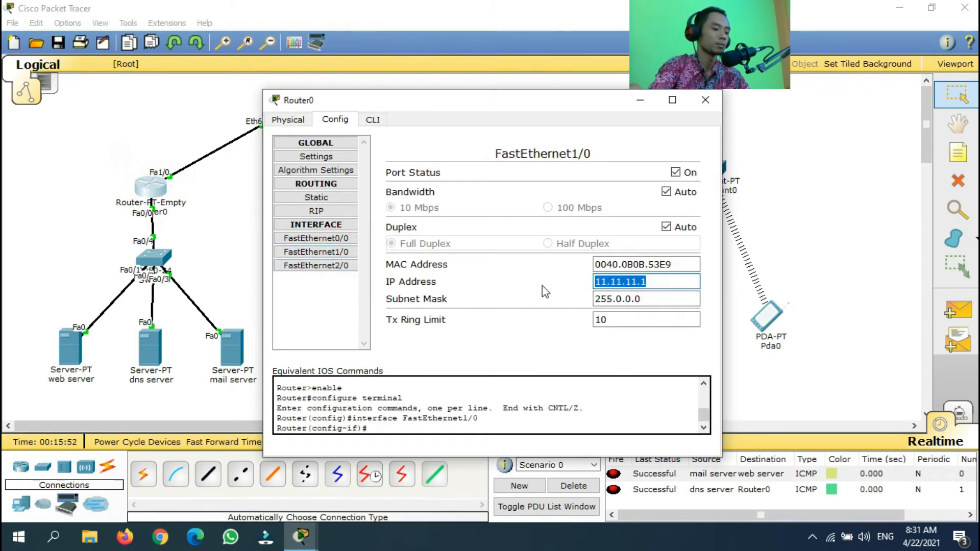
left_click(705, 100)
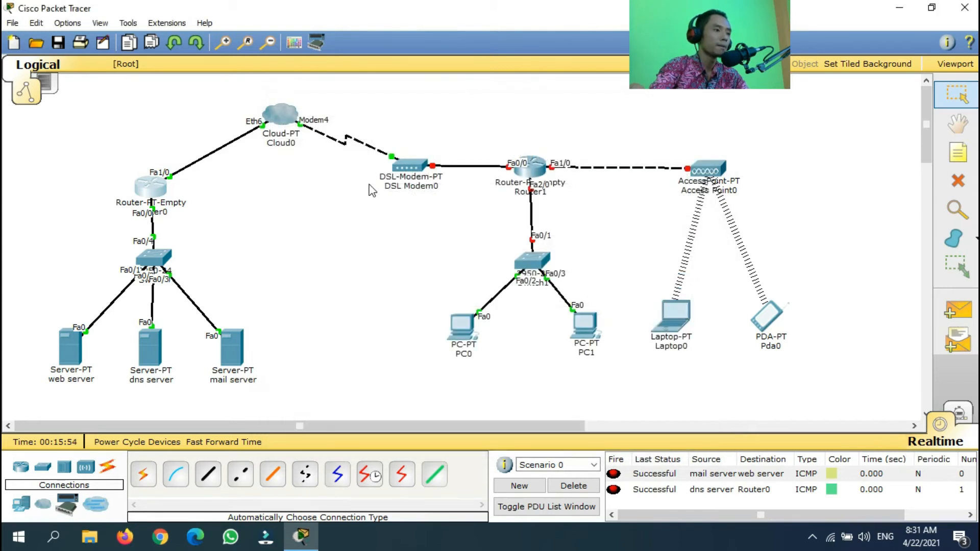
left_click(528, 176)
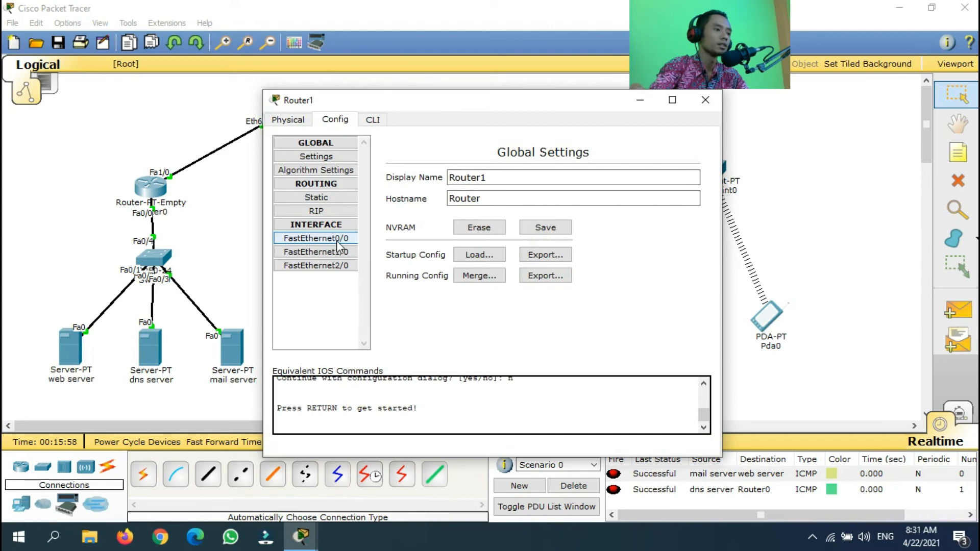
Turn on Router1's FastEthernet0/0 with IP 11.11.11.2 and mask 255.0.0.0
left_click(338, 240)
left_click(676, 173)
left_click(614, 282)
type("11.11.11.1")
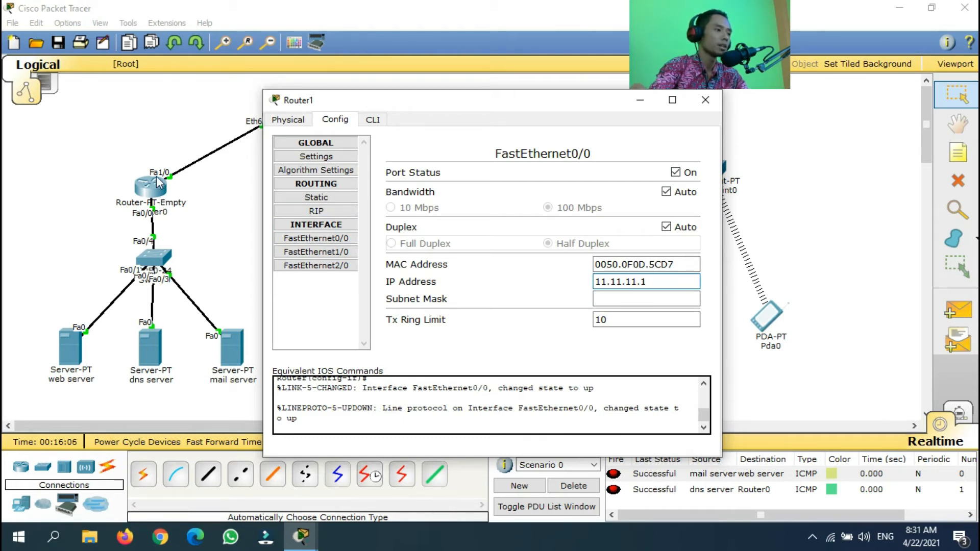
left_click(672, 287)
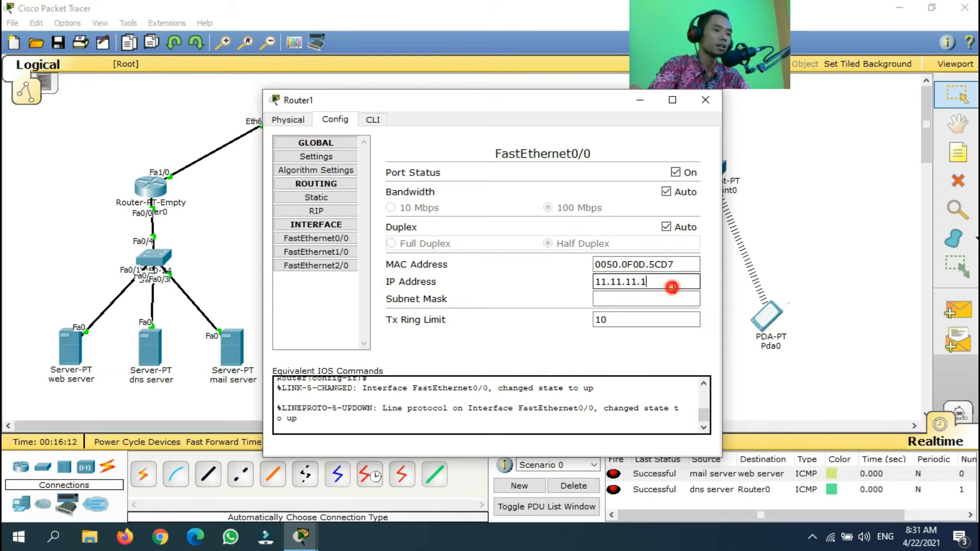
key("BackSpace")
type("2")
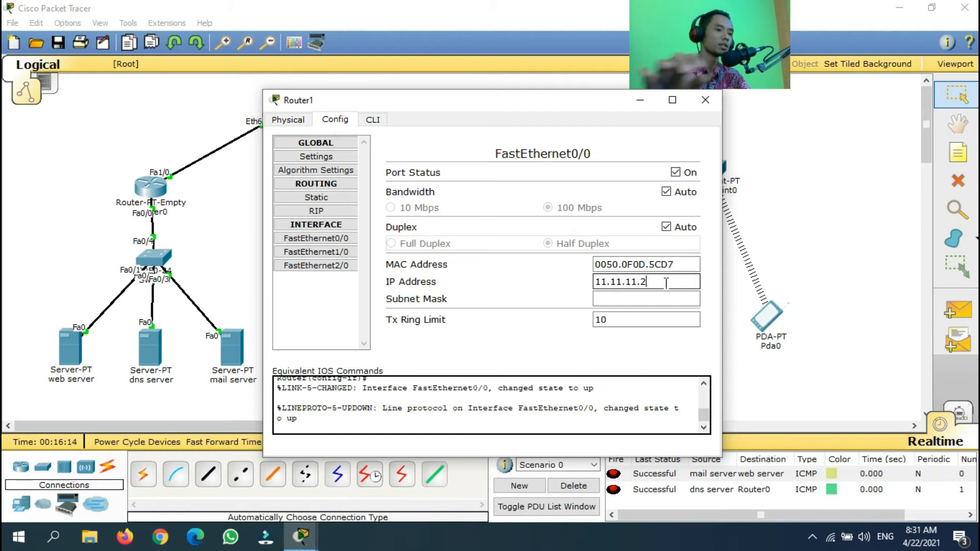
left_click(599, 299)
left_click_drag(493, 101, 627, 234)
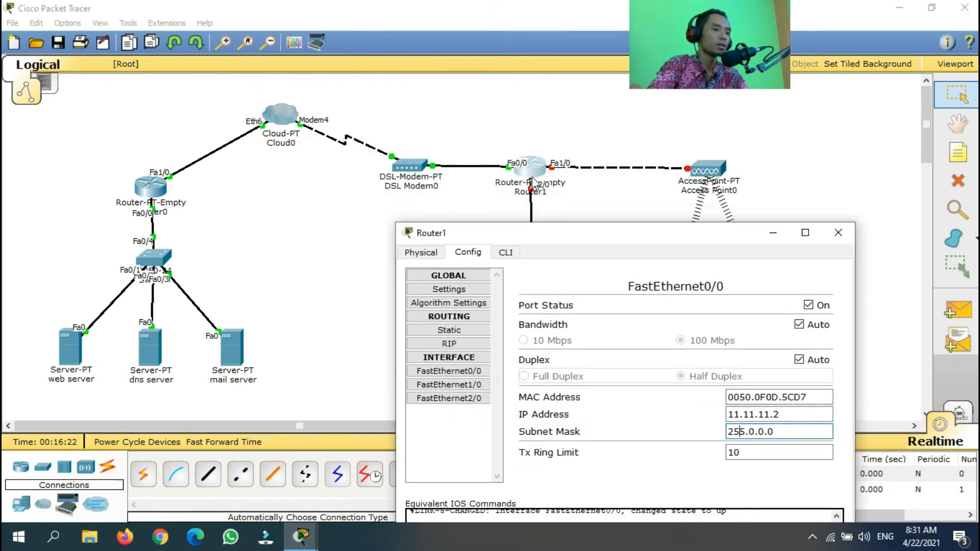
left_click_drag(558, 236, 117, 99)
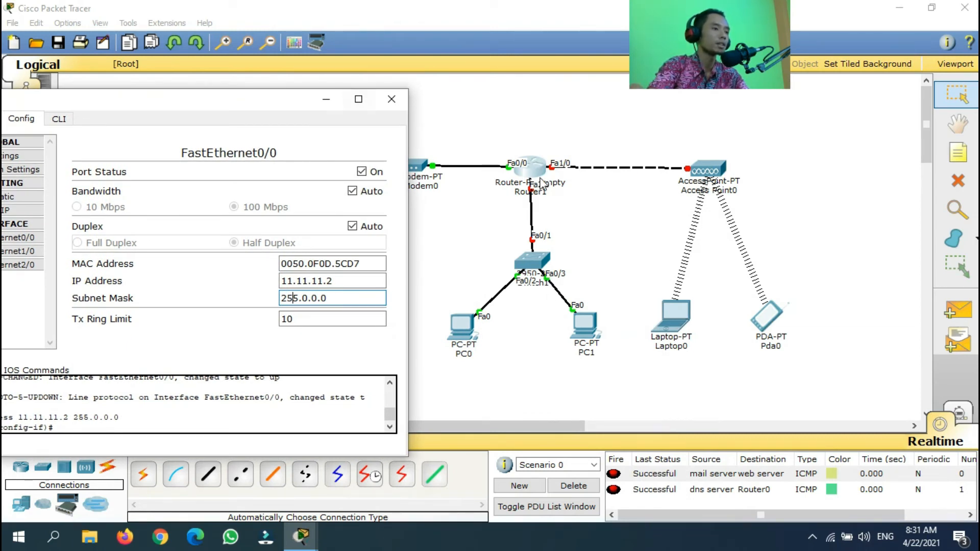
left_click_drag(270, 103, 347, 58)
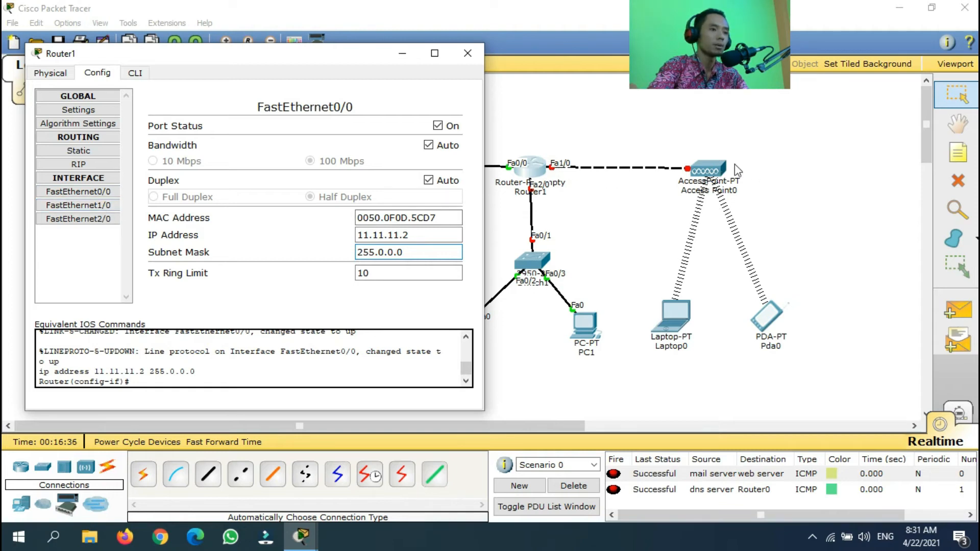
left_click(81, 207)
Turn on Router1's FastEthernet1/0 as 192.168.100.1, mask 255.255.255.0
left_click(437, 127)
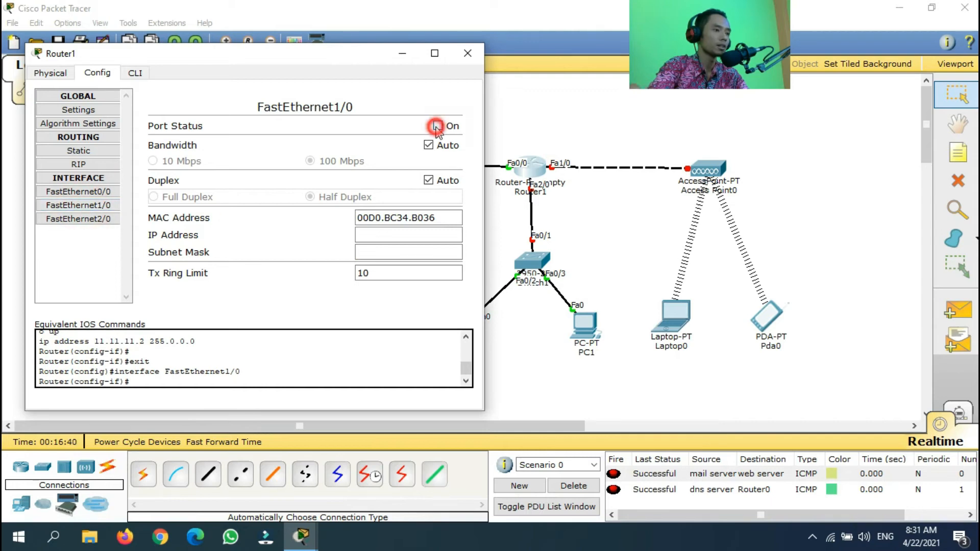
left_click(394, 235)
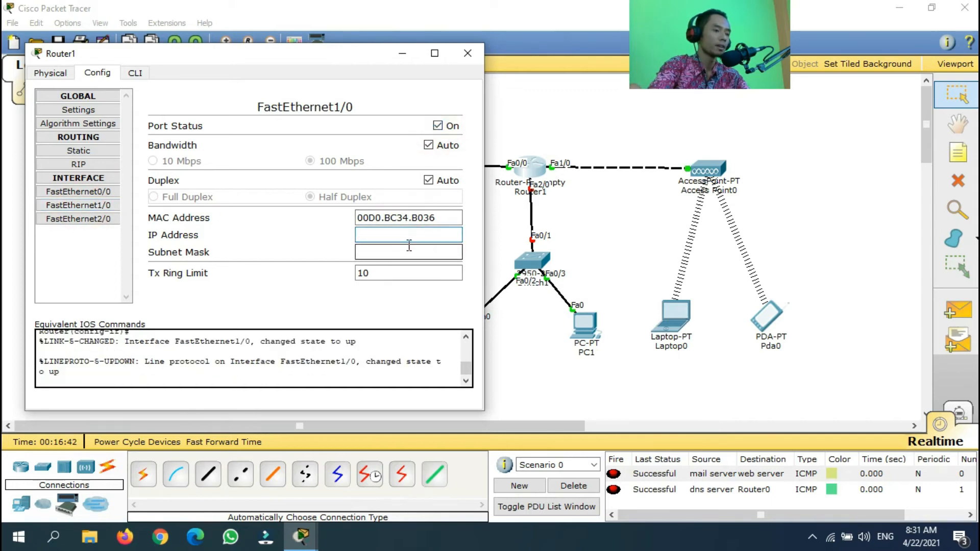
type("192.")
type("8.")
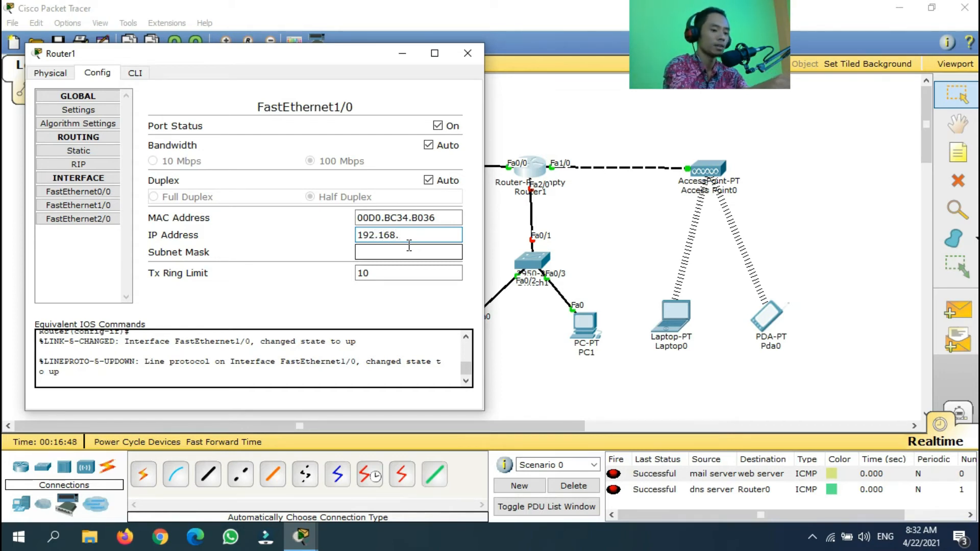
type("100.1")
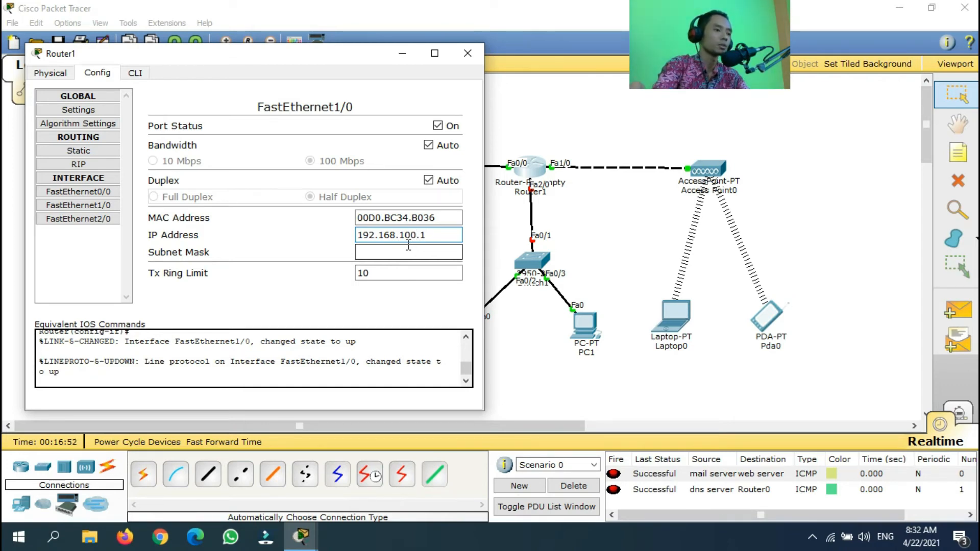
left_click(402, 251)
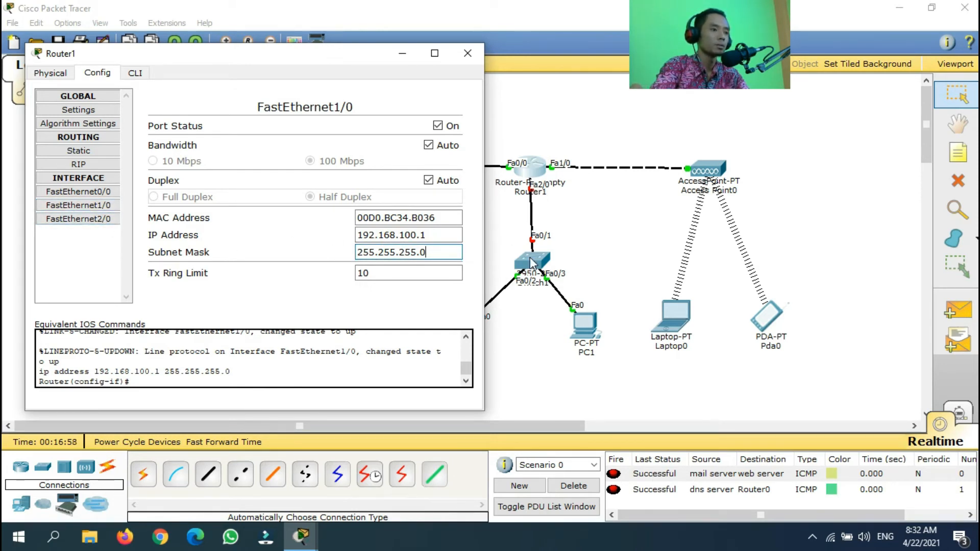
Turn on FastEthernet2/0 as 192.168.200.1, mask 255.255.255.0, and close the window
left_click(99, 219)
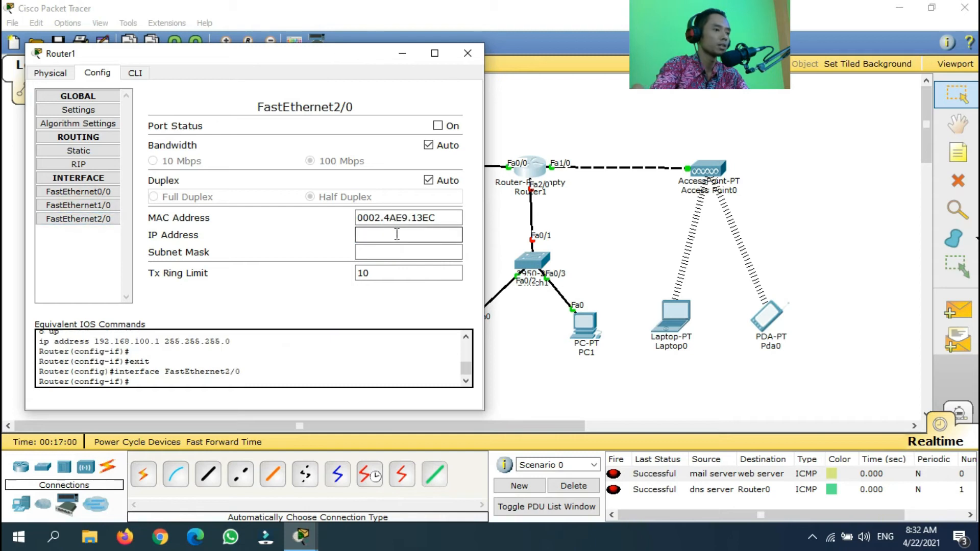
left_click(438, 126)
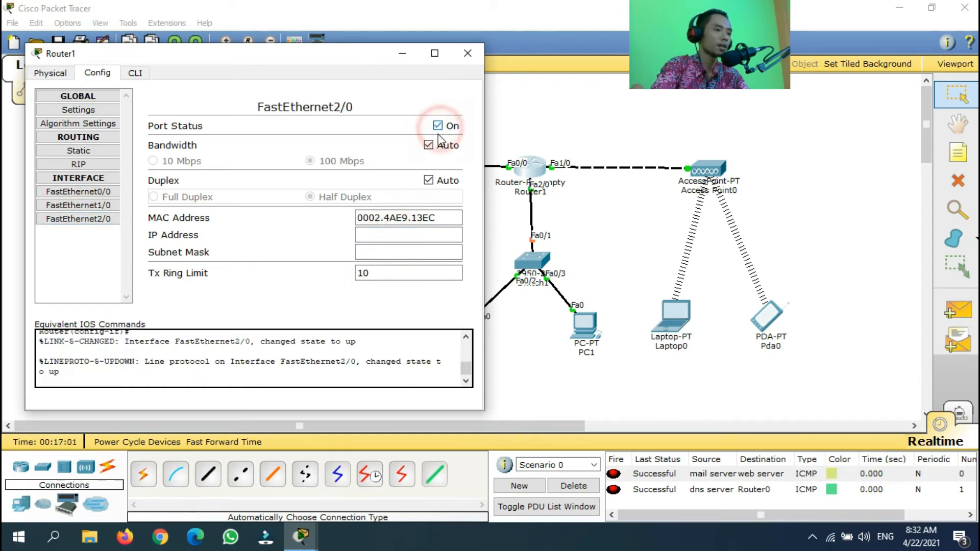
left_click(379, 234)
type("192.1")
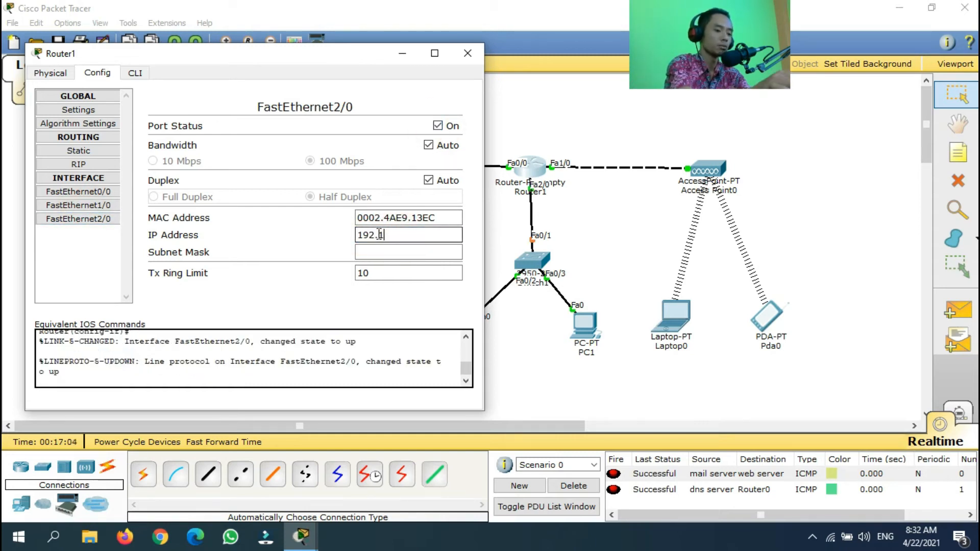
type("68.200.1")
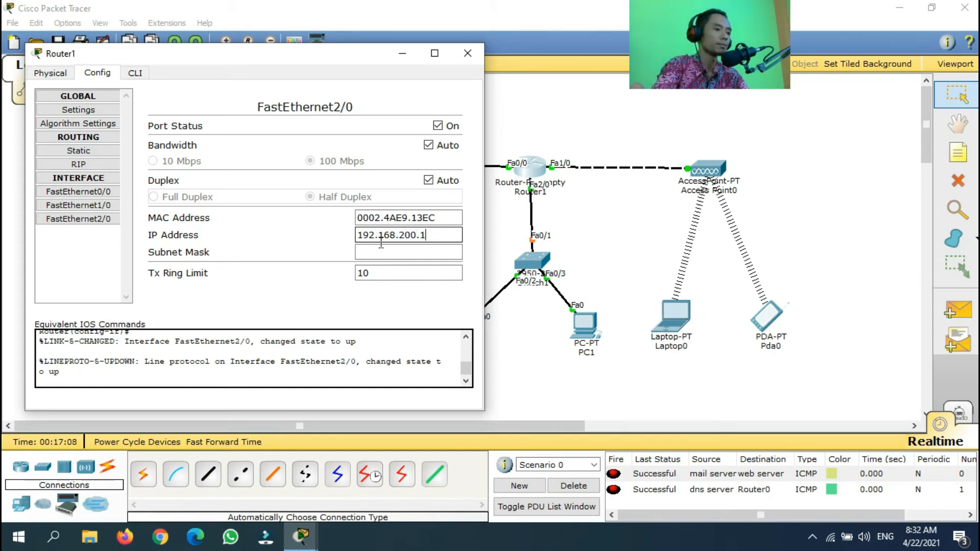
left_click(384, 250)
double_click(409, 235)
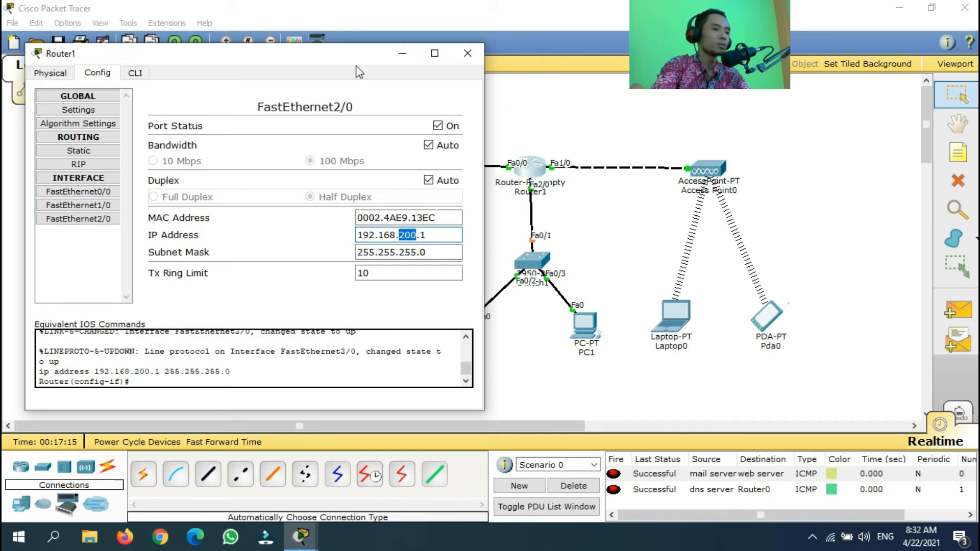
left_click(465, 60)
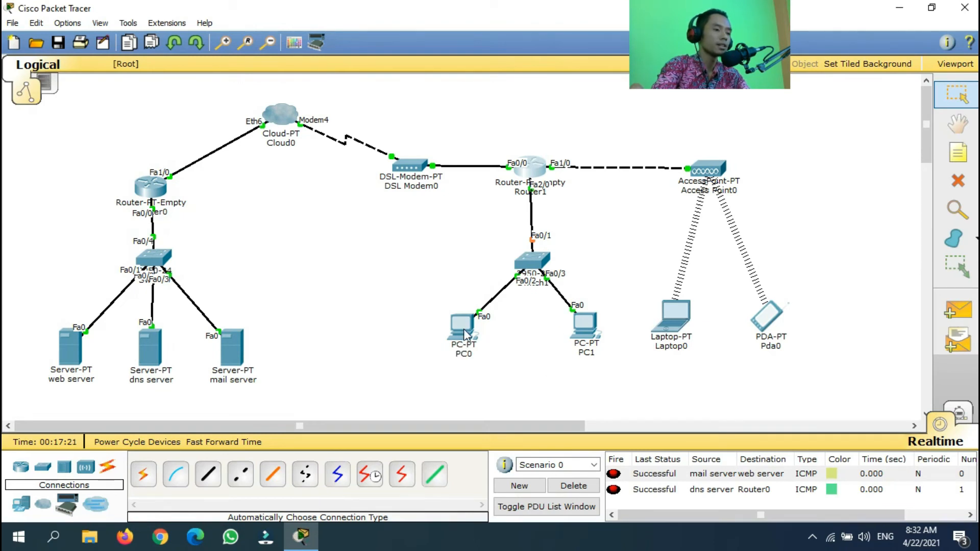
mouse_move(467, 336)
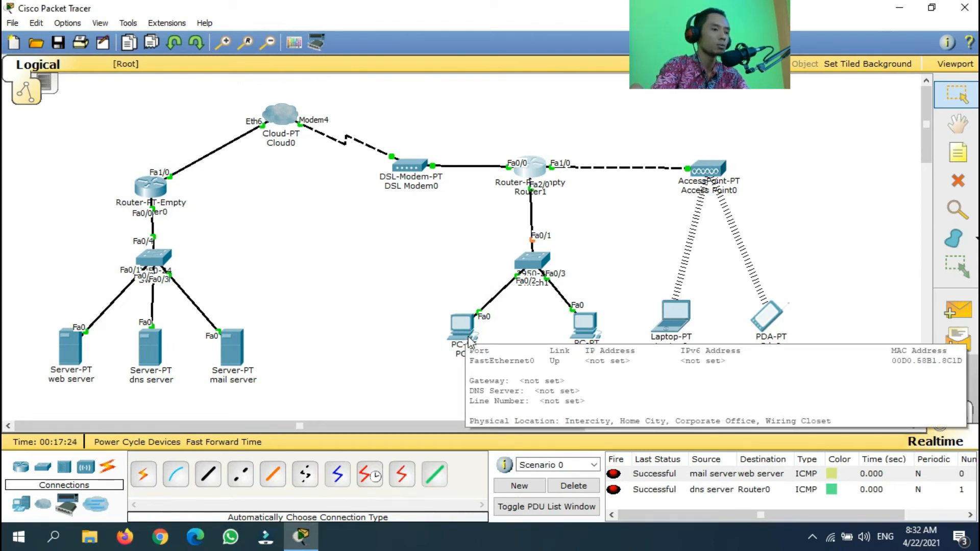
mouse_move(536, 179)
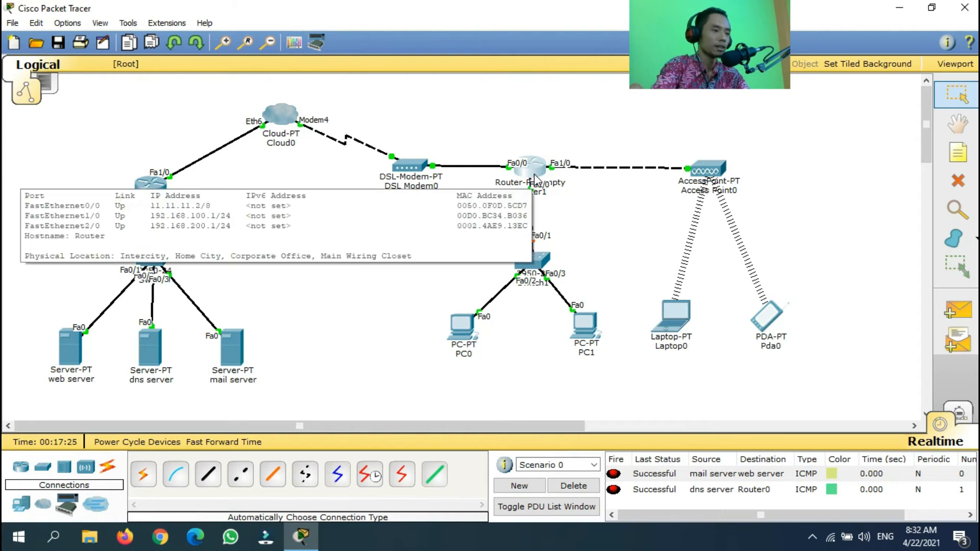
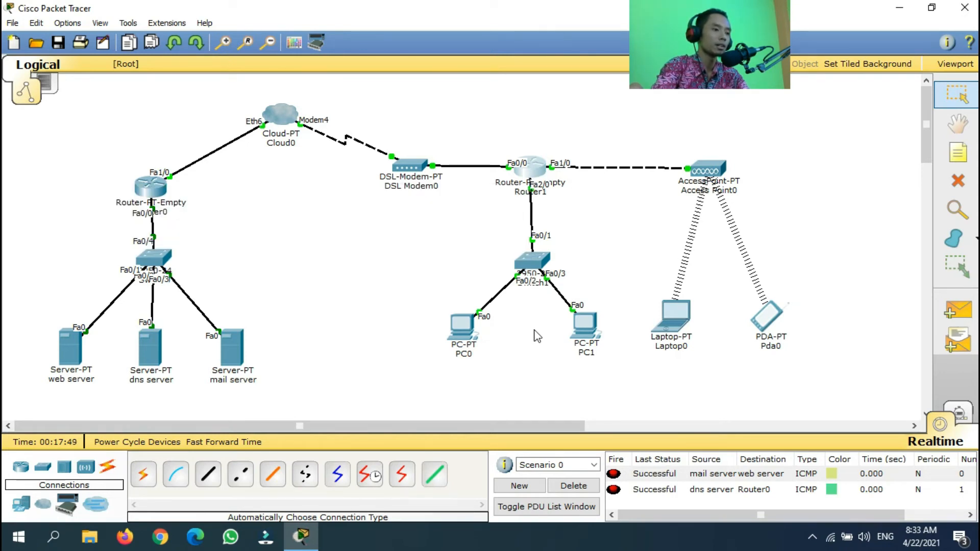
Open Router1, confirm FastEthernet2/0 is 192.168.200.1, and switch to its CLI
left_click(530, 168)
left_click_drag(455, 102, 384, 93)
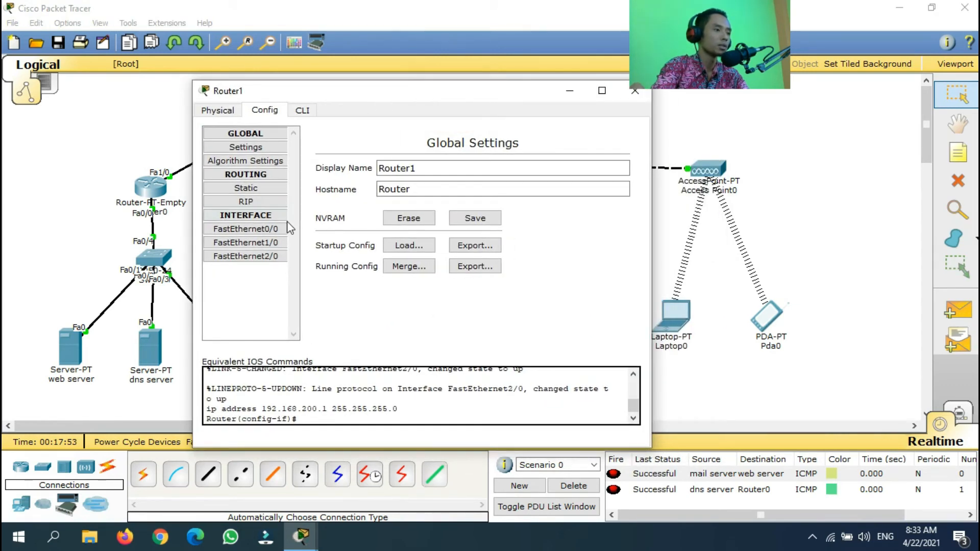
left_click_drag(457, 91, 315, 89)
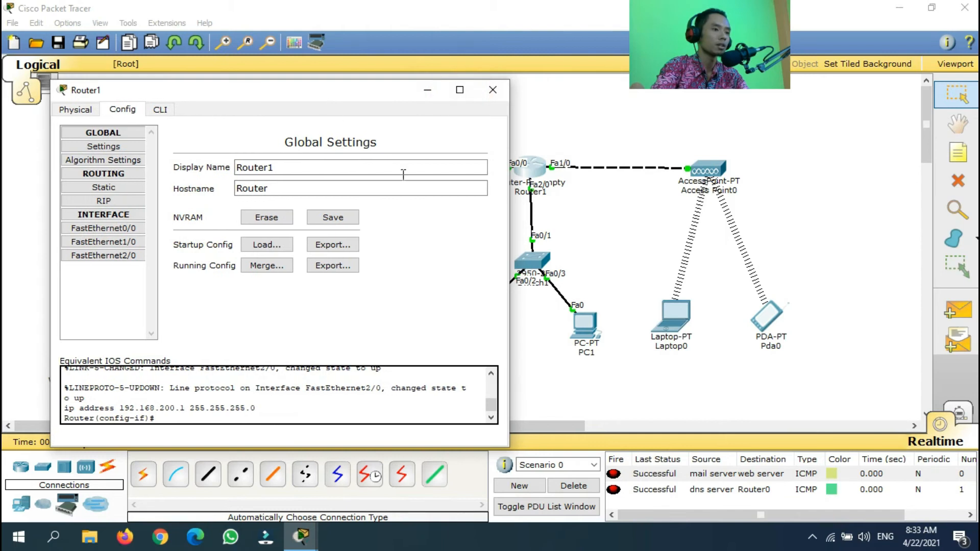
left_click(102, 255)
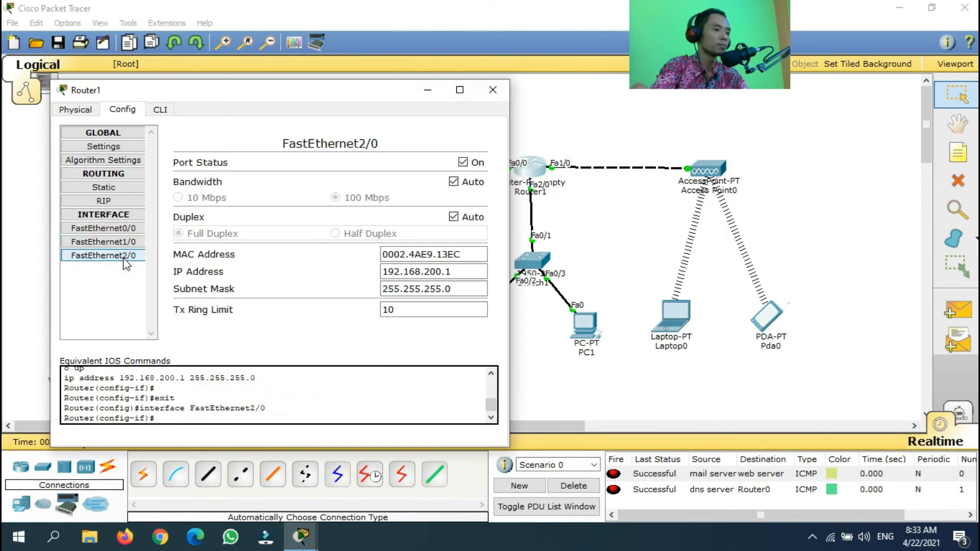
left_click(160, 111)
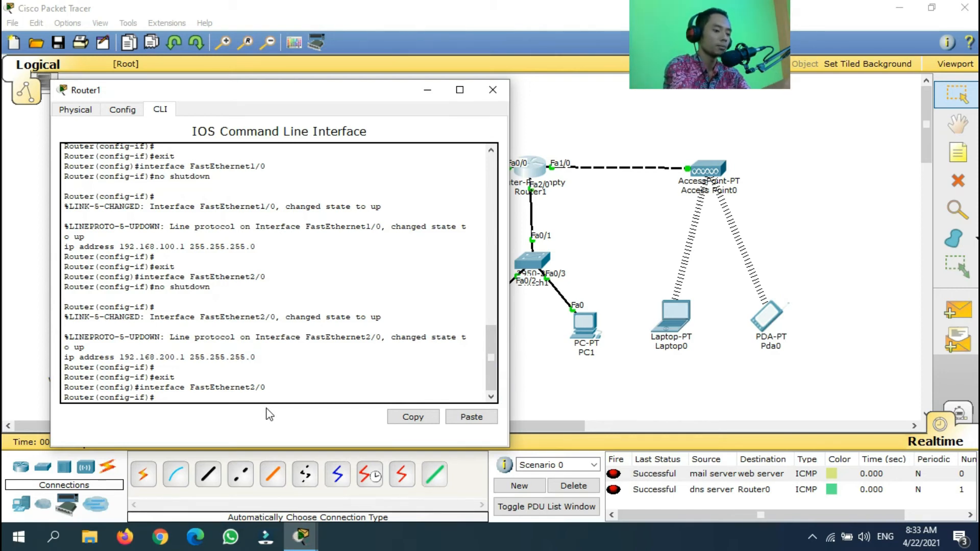
In Router1's CLI, create DHCP pool dhcpLAN with network 192.168.200.0 255.255.255.0
type("ip")
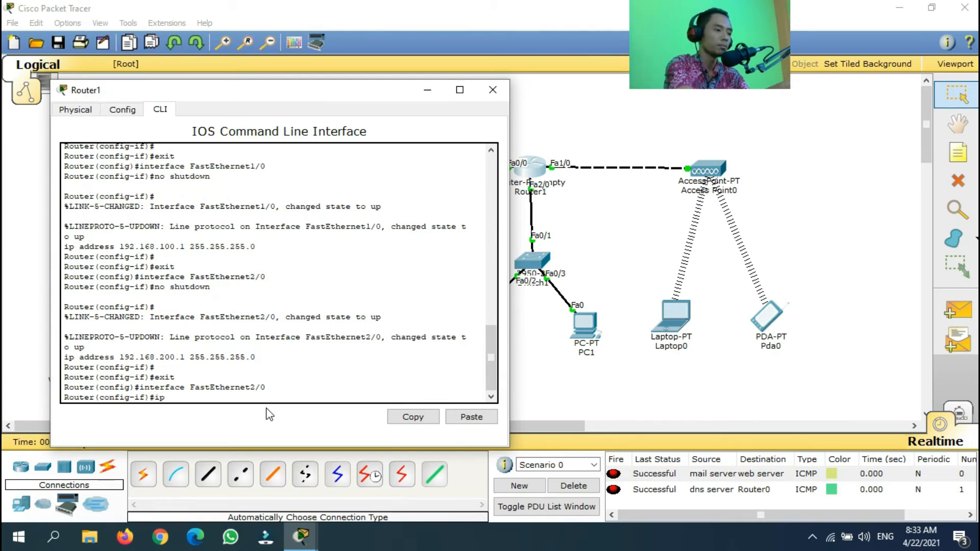
type(" dhcp pool dhc")
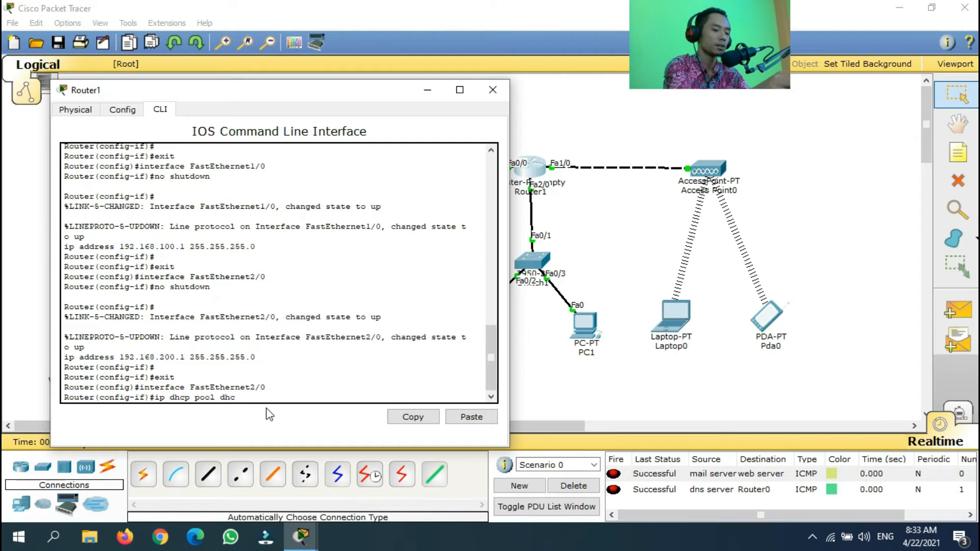
type("pLAN")
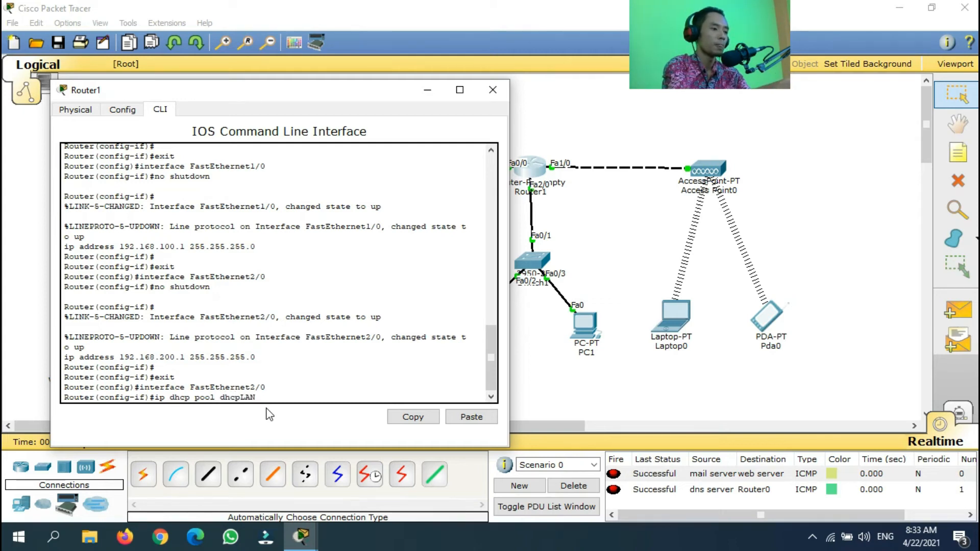
key("Return")
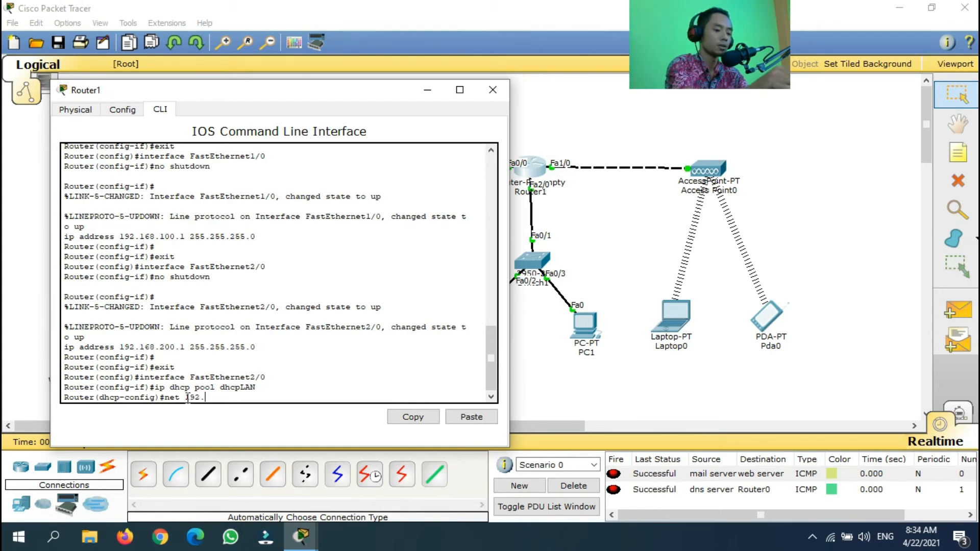
type(".200.0 255.255.255.0")
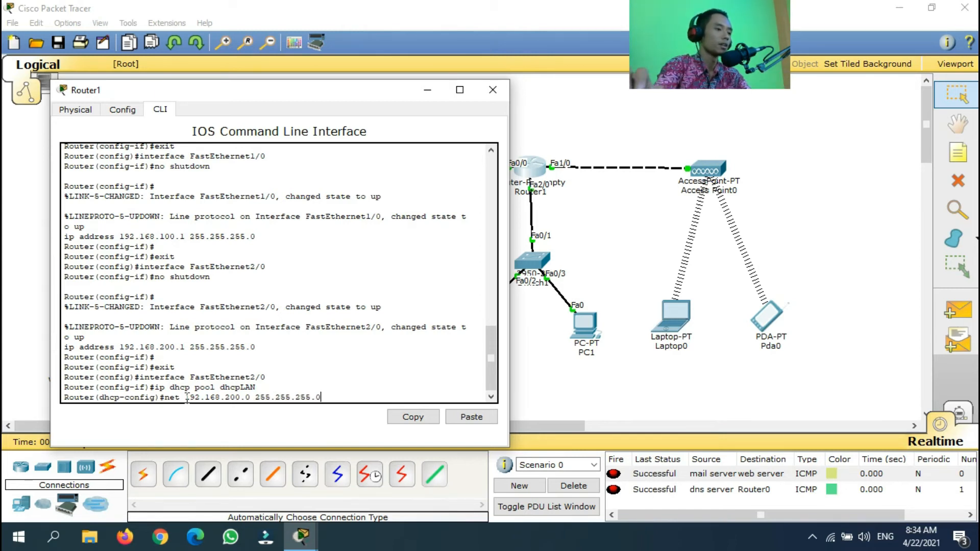
key("Return")
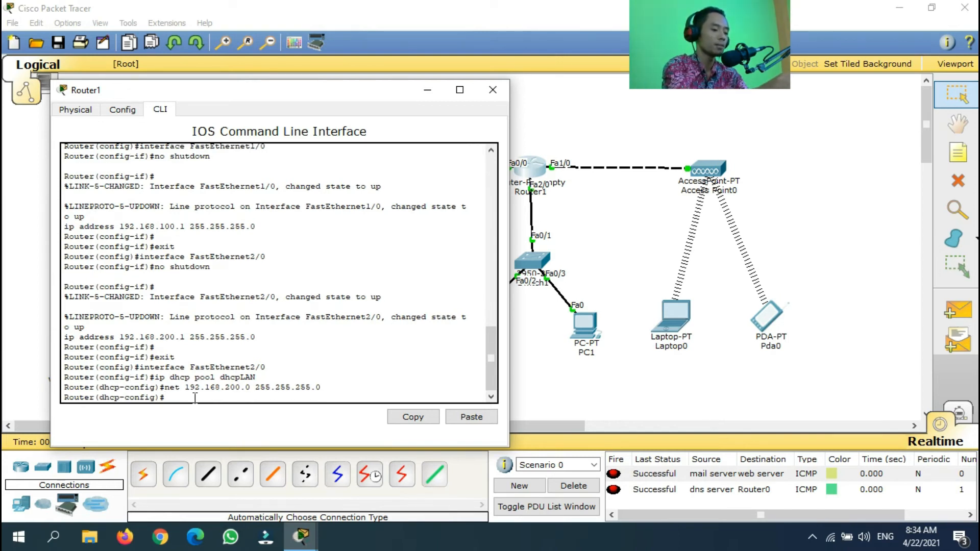
Set dhcpLAN's default router to 192.168.200.1 and dns-server to 10.10.10.3, then close Router1
type("default 19")
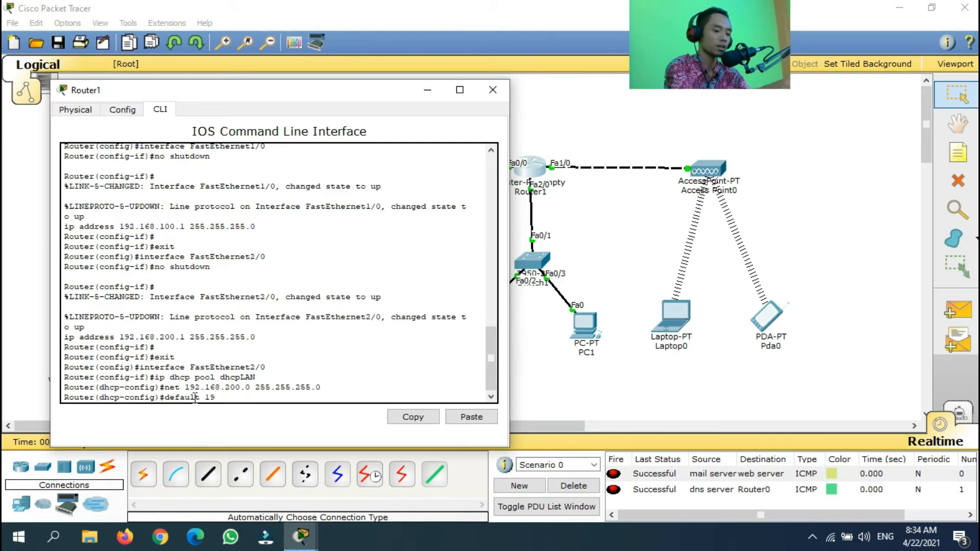
type("2.168")
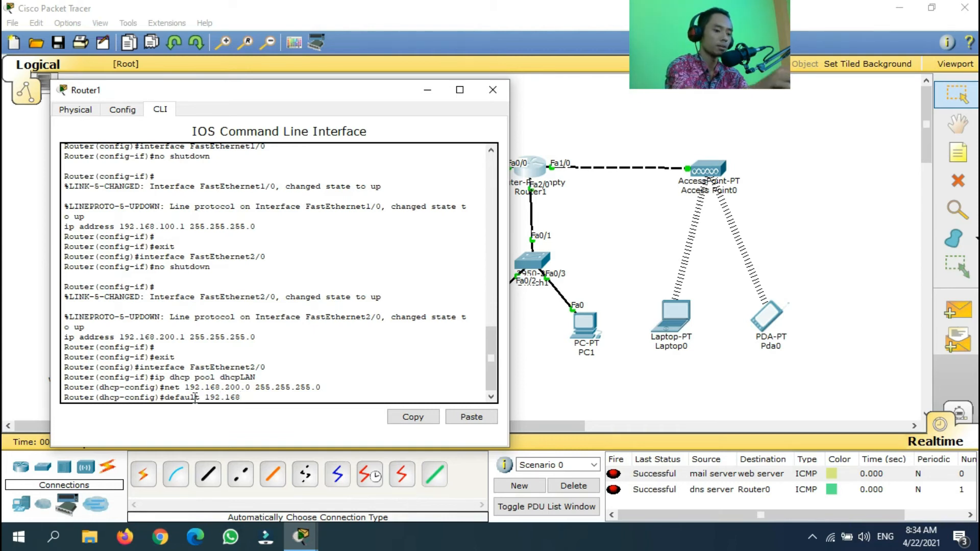
type(".200.1")
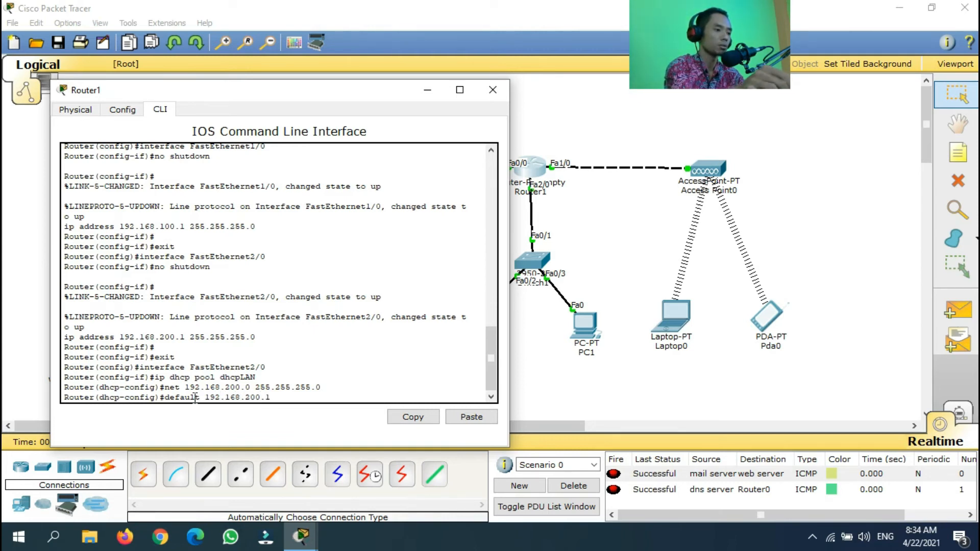
key("Return")
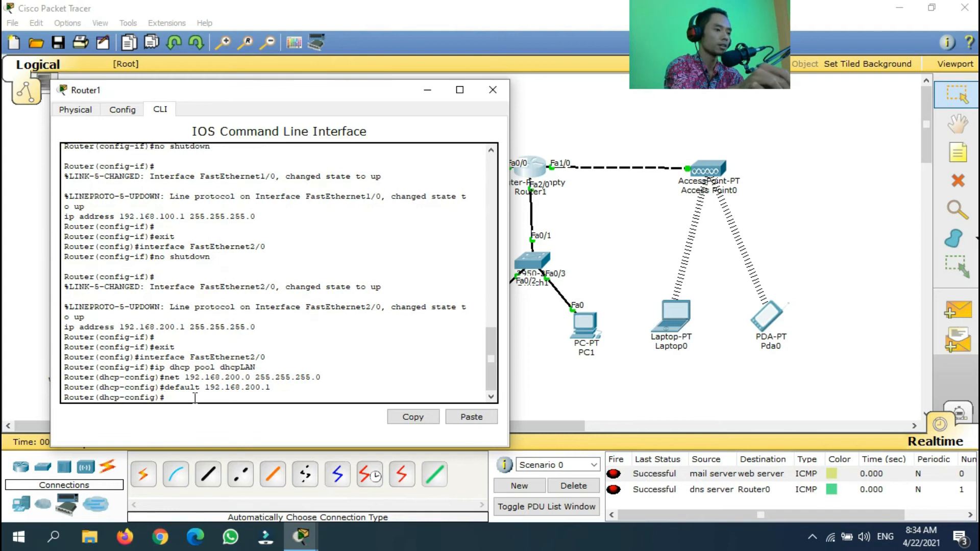
left_click_drag(252, 98, 375, 44)
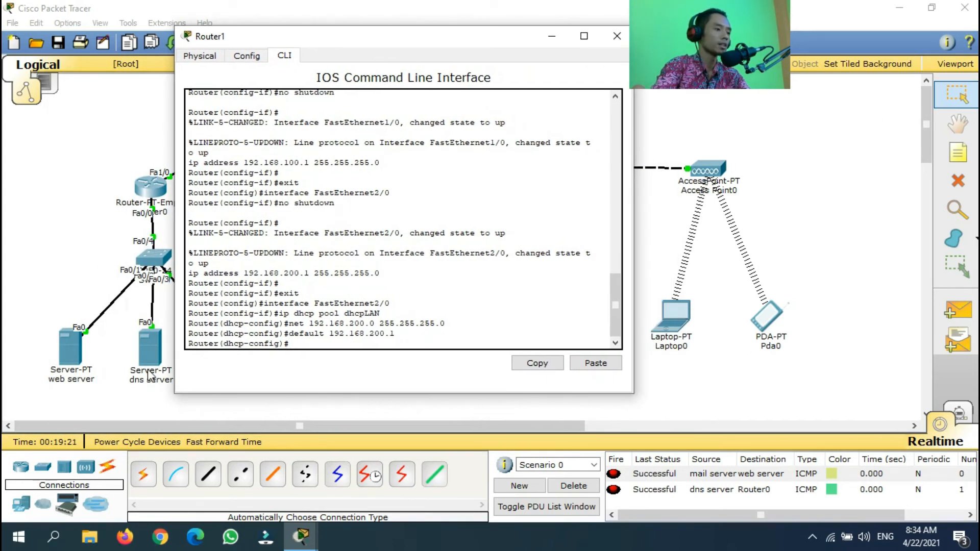
left_click_drag(356, 43, 383, 34)
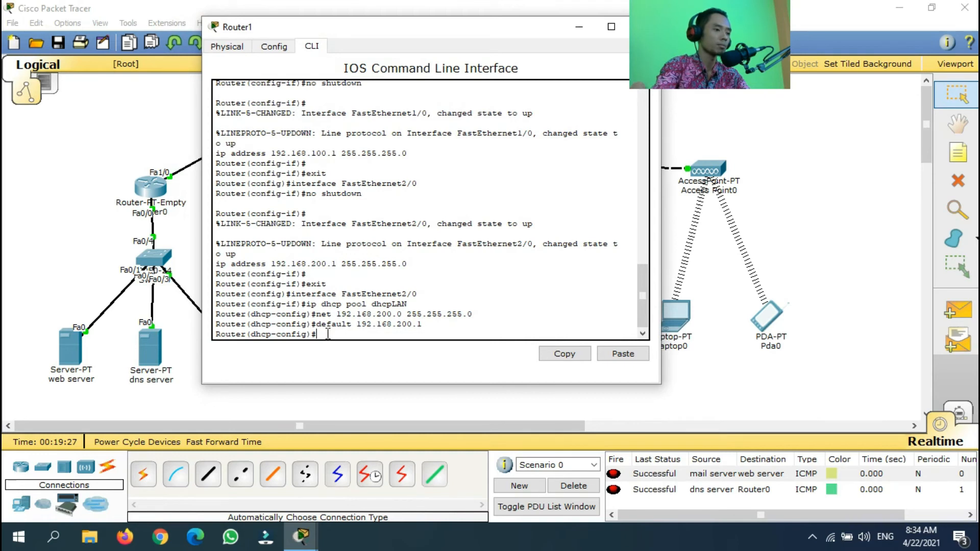
type("ns-server 10.10.10.")
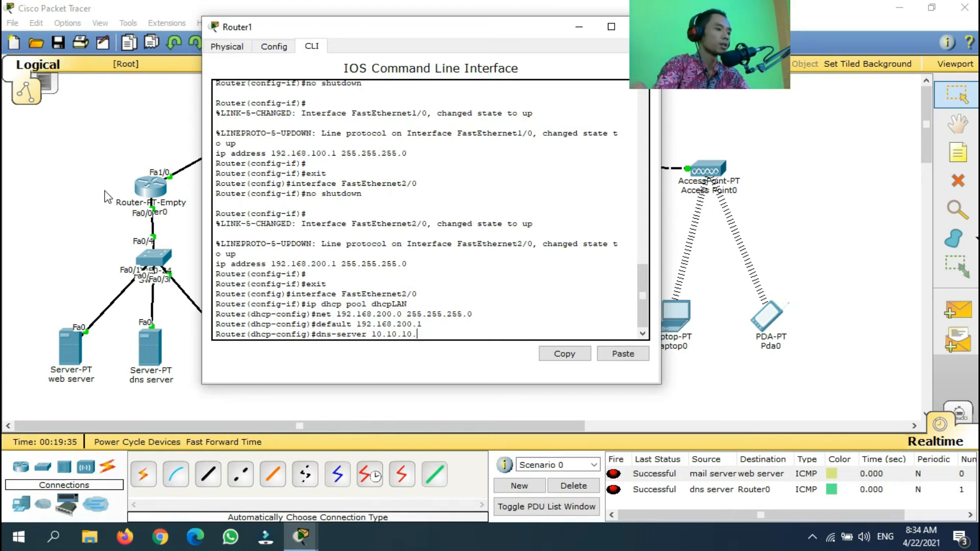
type("3")
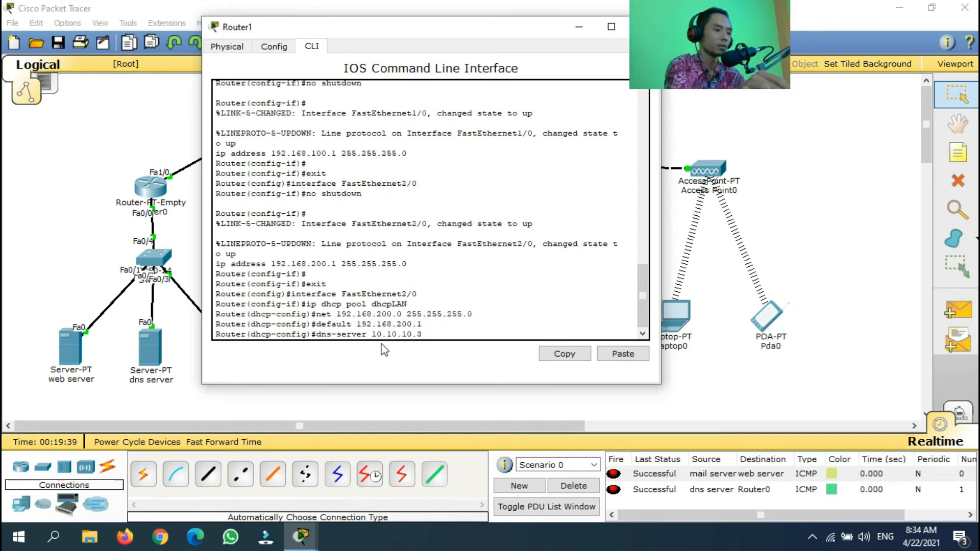
key("Return")
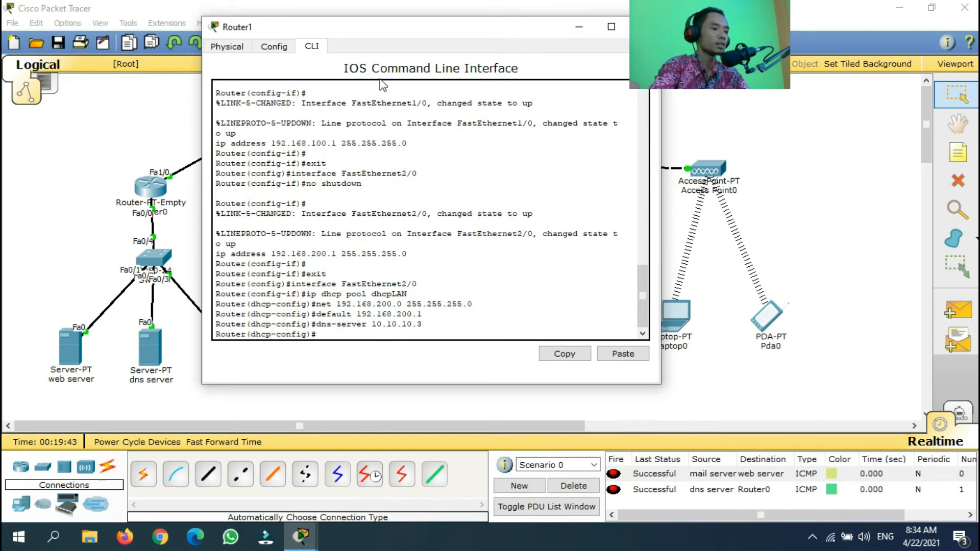
left_click_drag(431, 30, 351, 19)
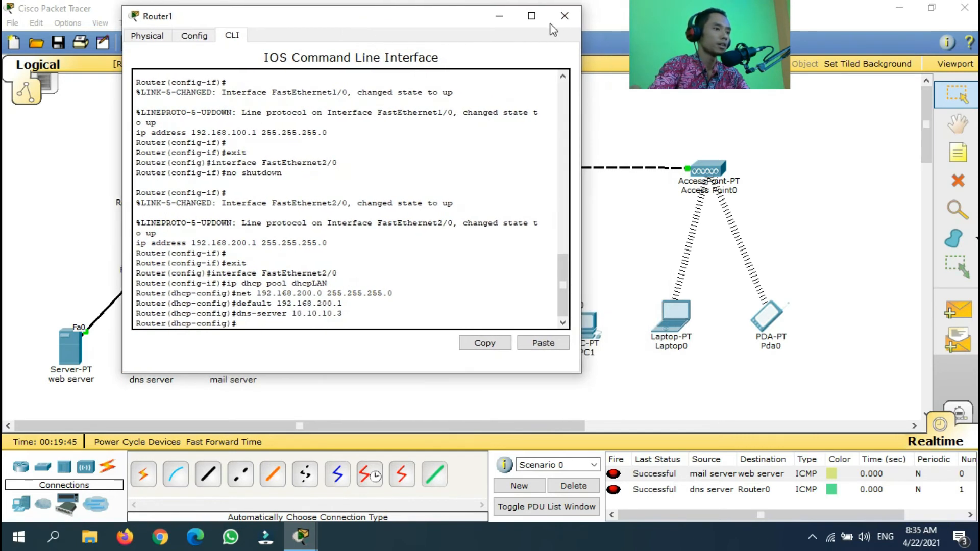
left_click(564, 16)
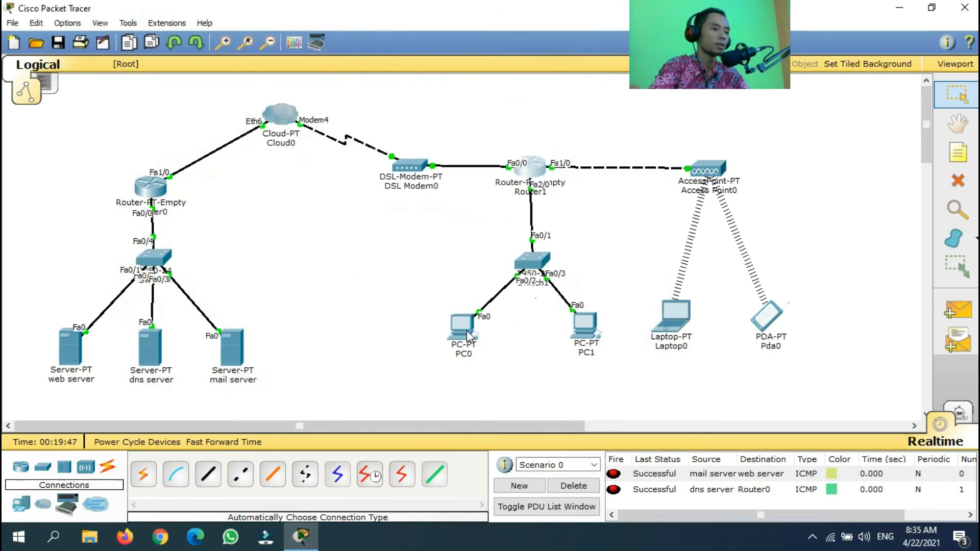
Switch PC0's IP configuration to DHCP and close its window
left_click(468, 336)
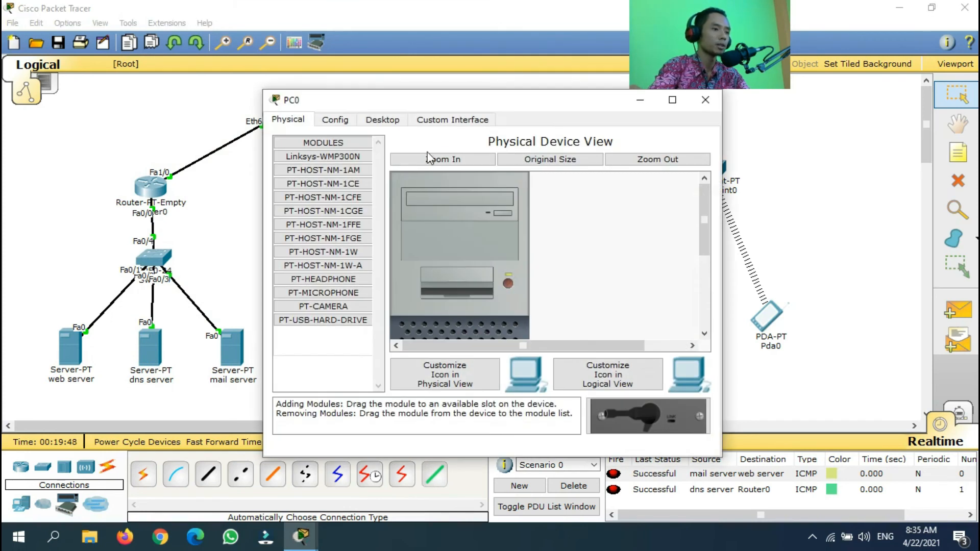
left_click(392, 122)
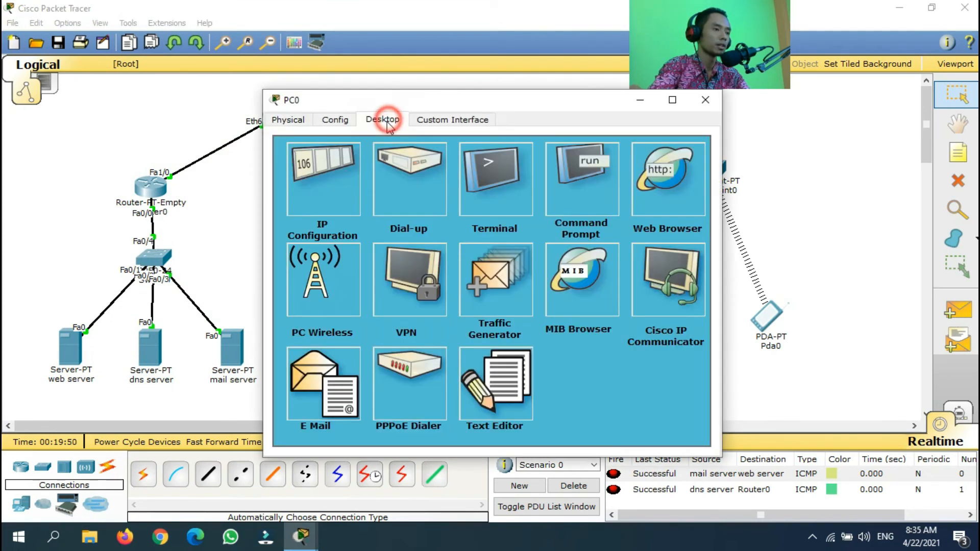
left_click(328, 198)
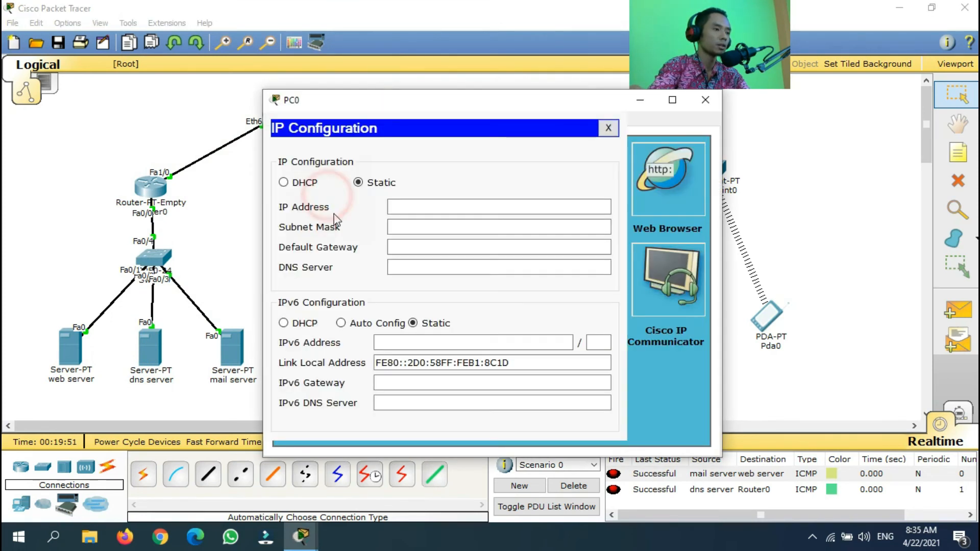
left_click(284, 183)
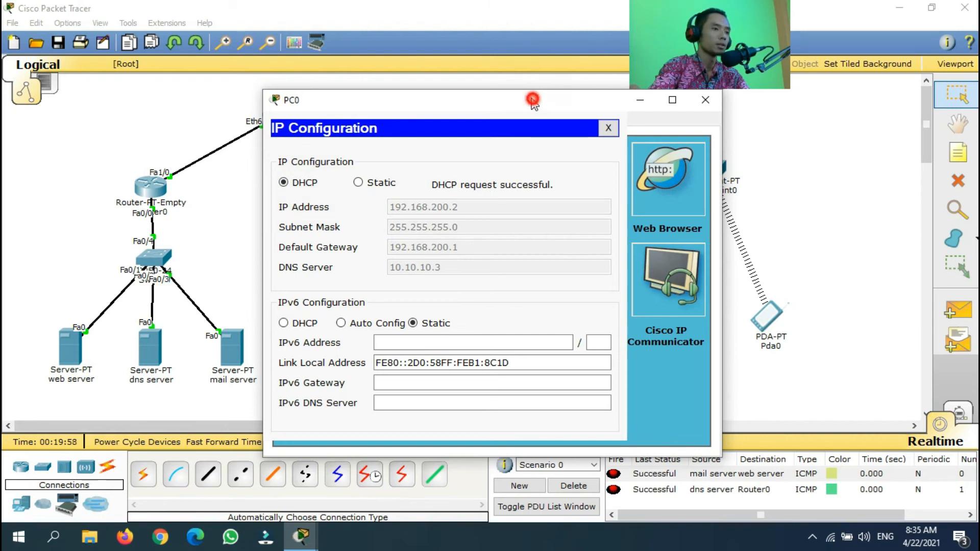
left_click_drag(532, 98, 388, 92)
left_click(561, 94)
Switch PC1 to DHCP so it gets 192.168.200.3 with gateway 192.168.200.1, then close it
left_click(597, 332)
left_click(381, 121)
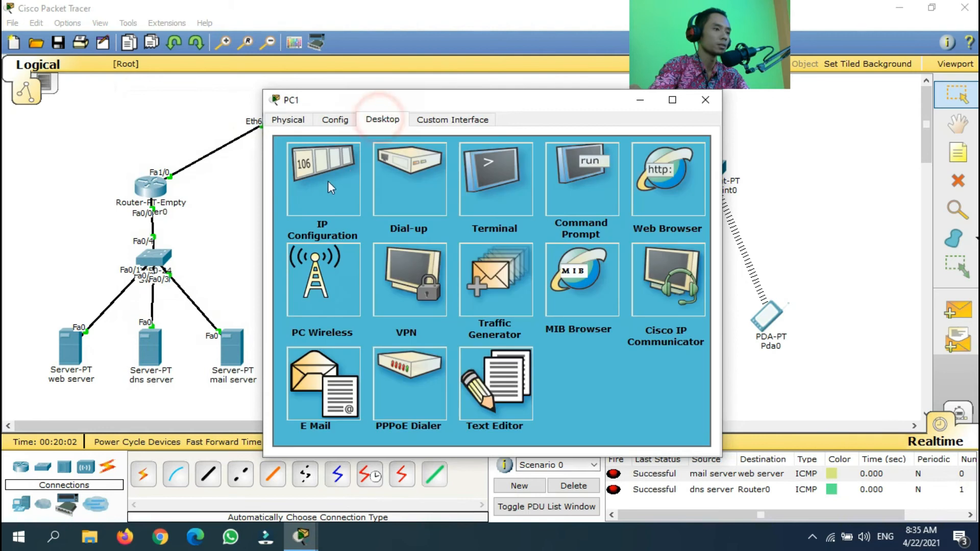
left_click(322, 182)
left_click(309, 186)
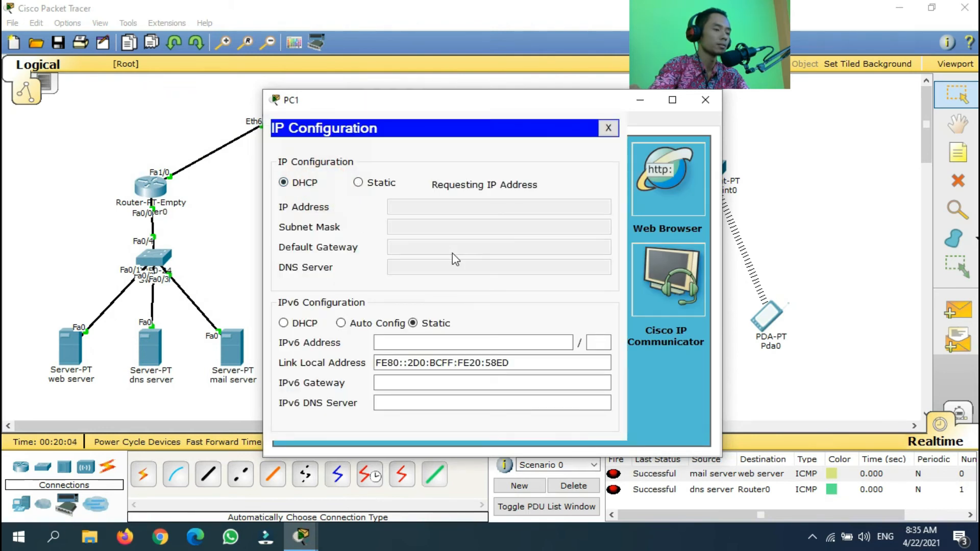
left_click(608, 127)
left_click(703, 101)
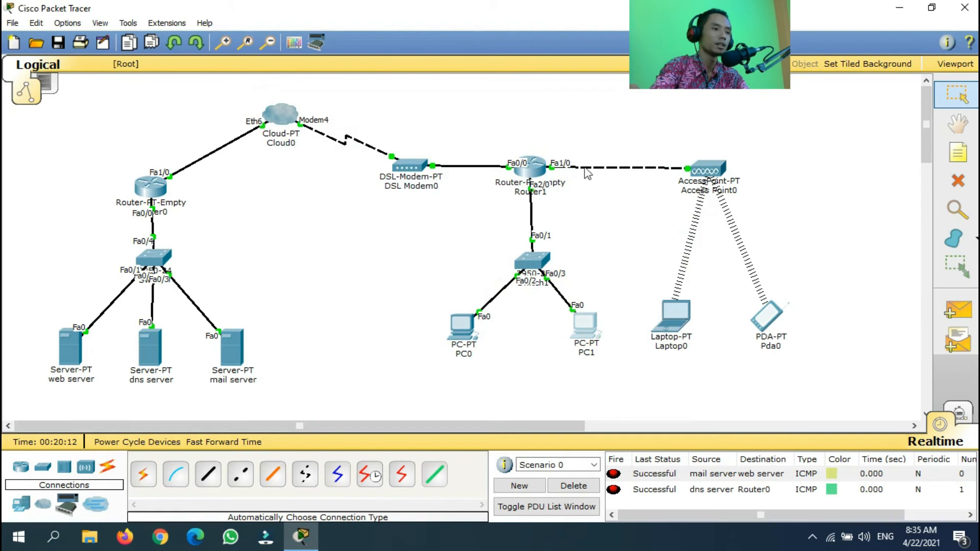
On Router1, create DHCP pool dhcpWLAN with network 192.168.100.0 255.255.255.0
left_click(533, 172)
left_click_drag(529, 100, 271, 71)
left_click(87, 90)
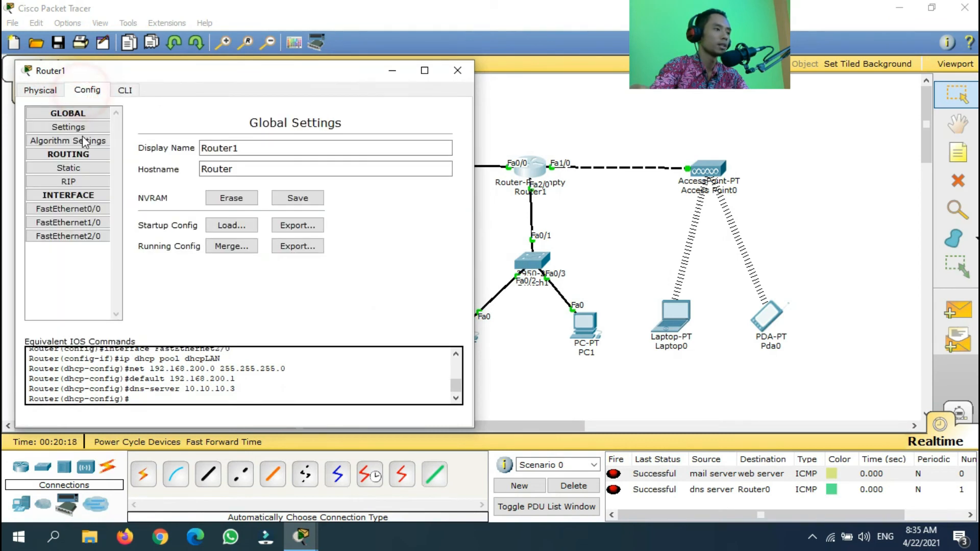
left_click(97, 225)
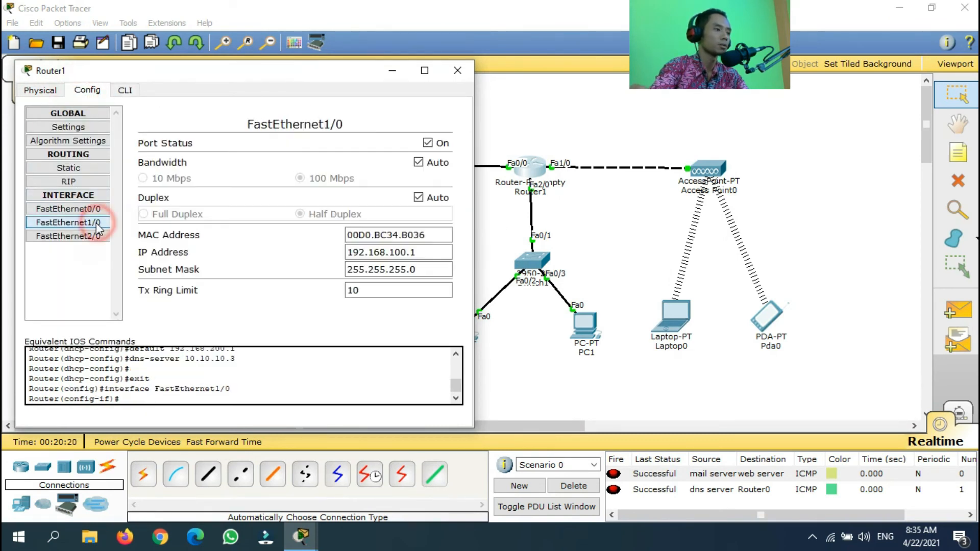
left_click(125, 90)
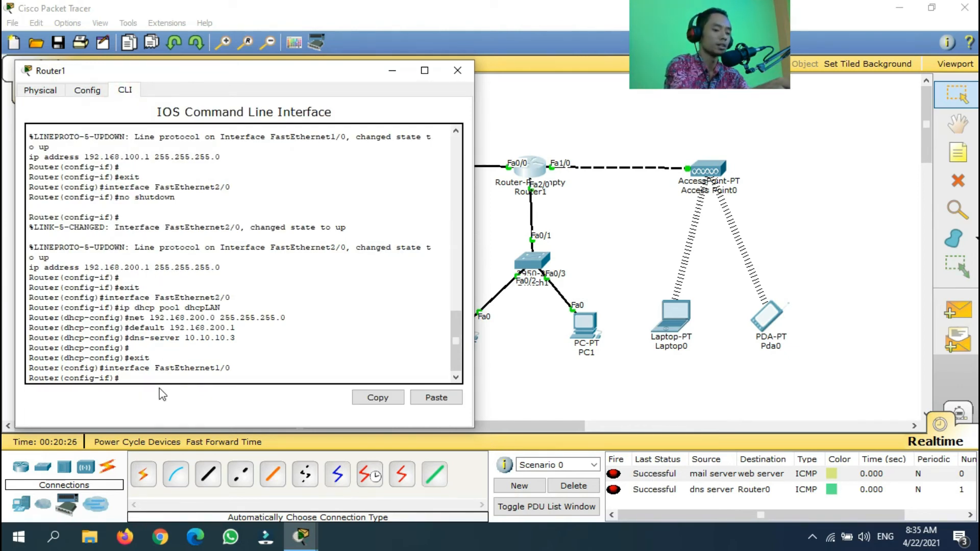
type("ip dhcp")
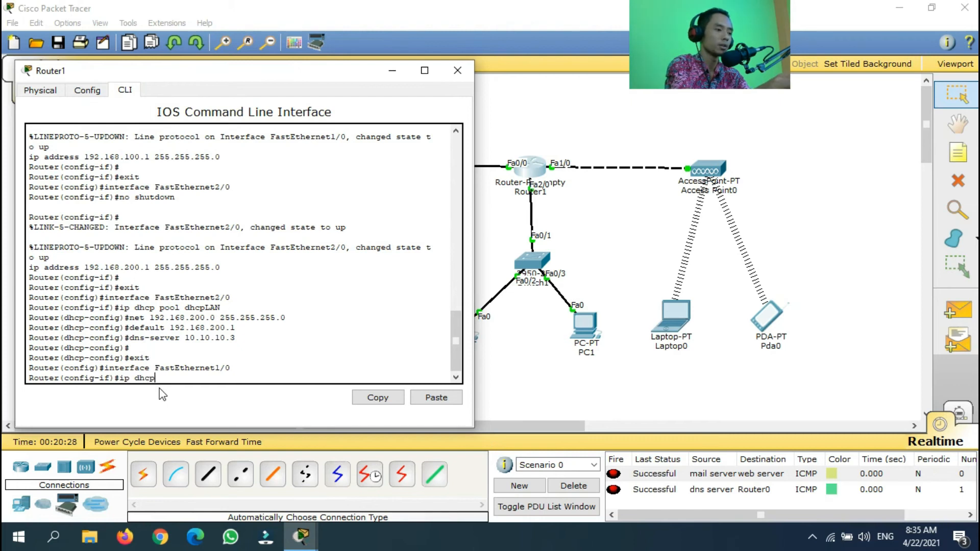
type(" pool dhcpWLAN")
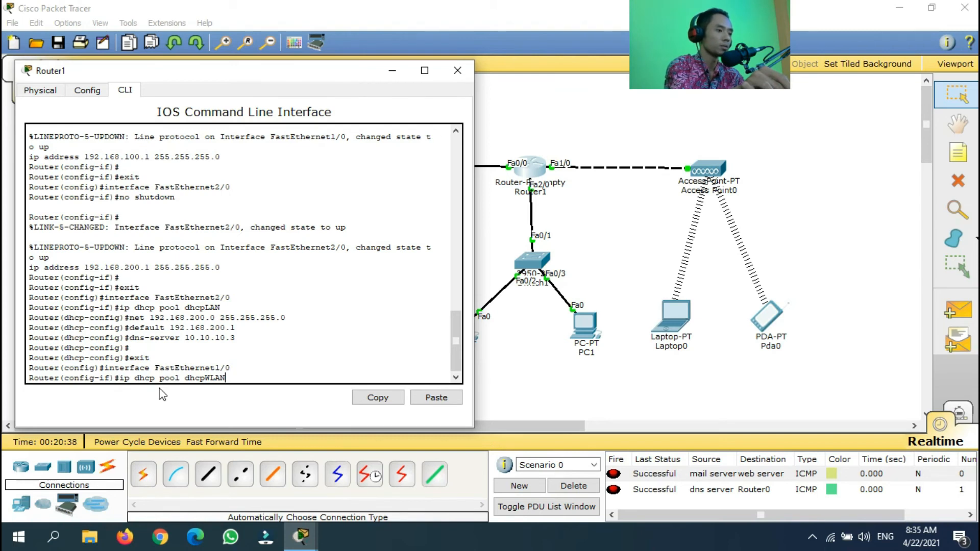
key("Return")
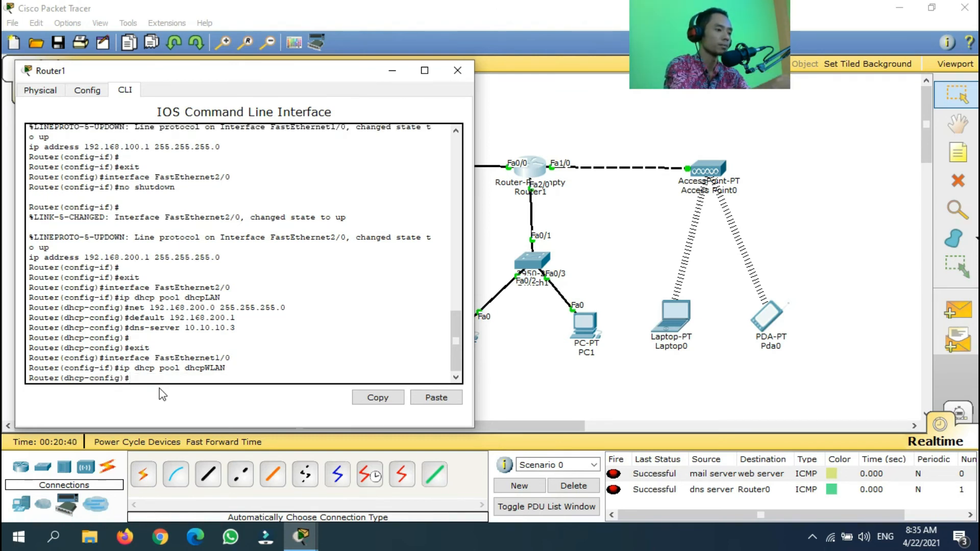
type("net")
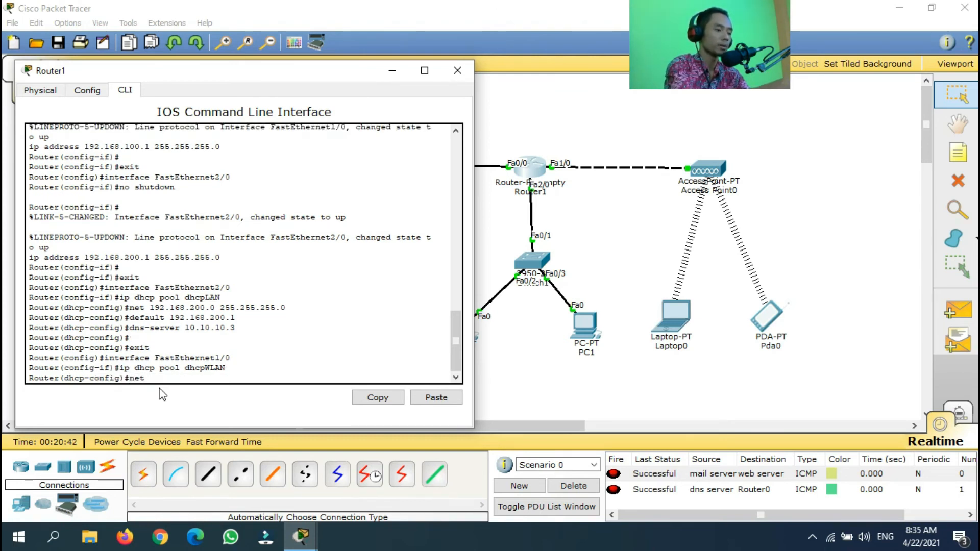
type(" 192.168.100.0 255.255.255.0")
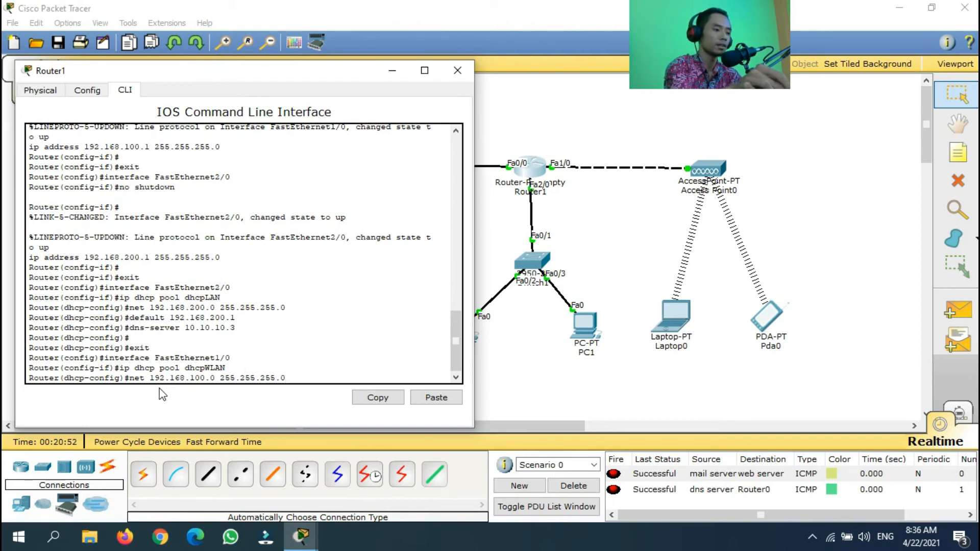
key("Return")
Give dhcpWLAN default router 192.168.100.1 and DNS server 10.10.10.3
type("dhcp-config)#d")
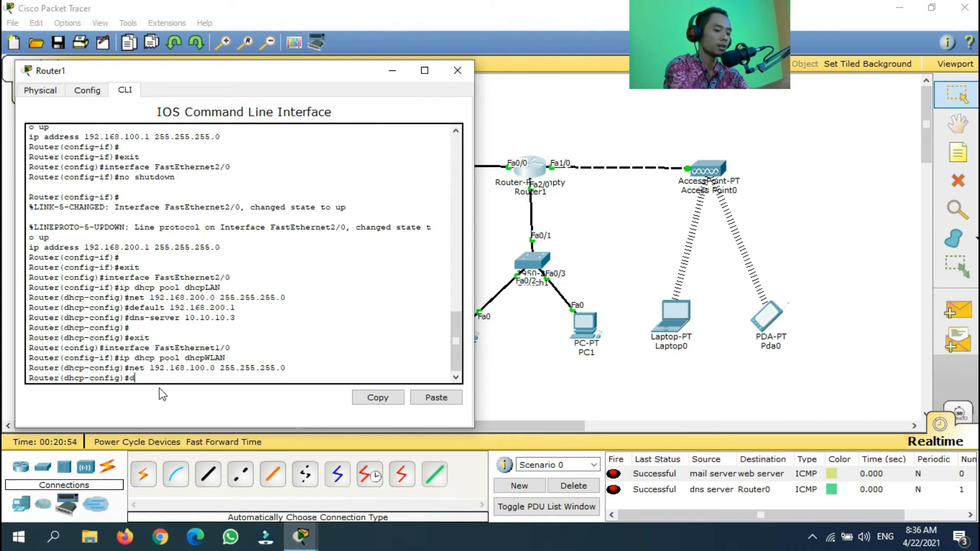
type("efaul")
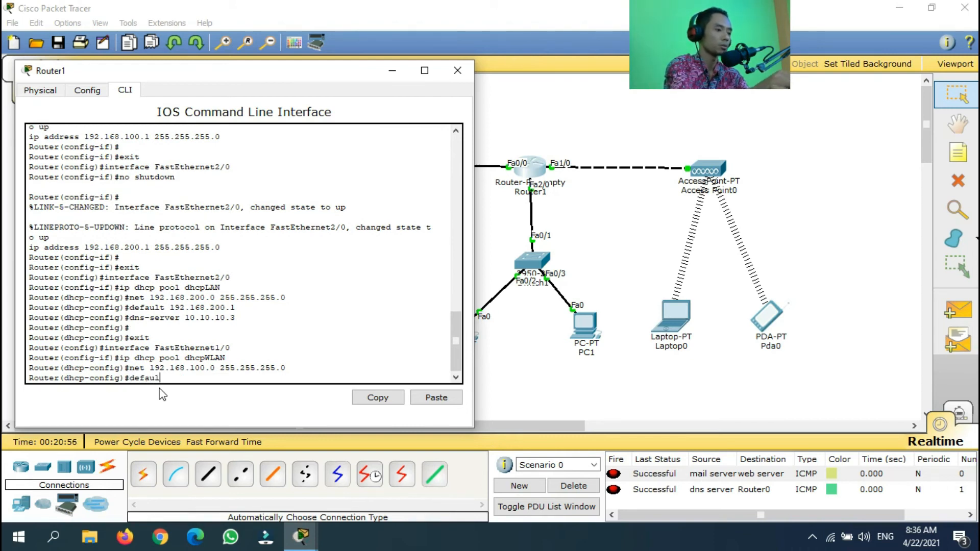
type("t 192.")
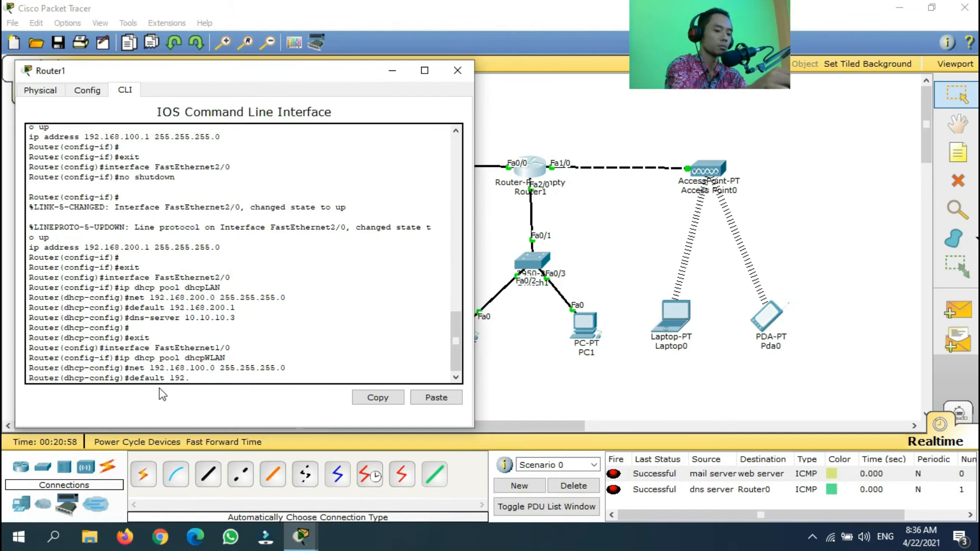
type("168.100.1")
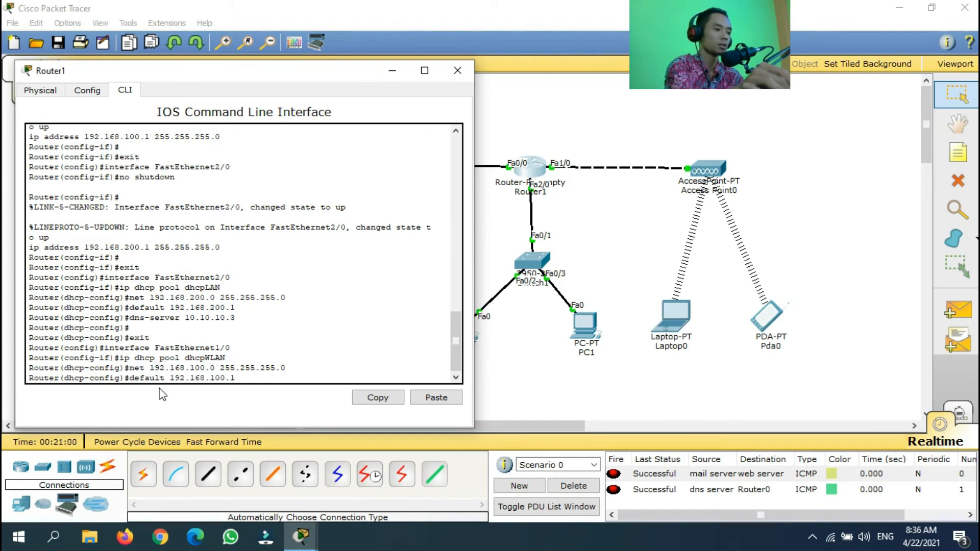
key("Return")
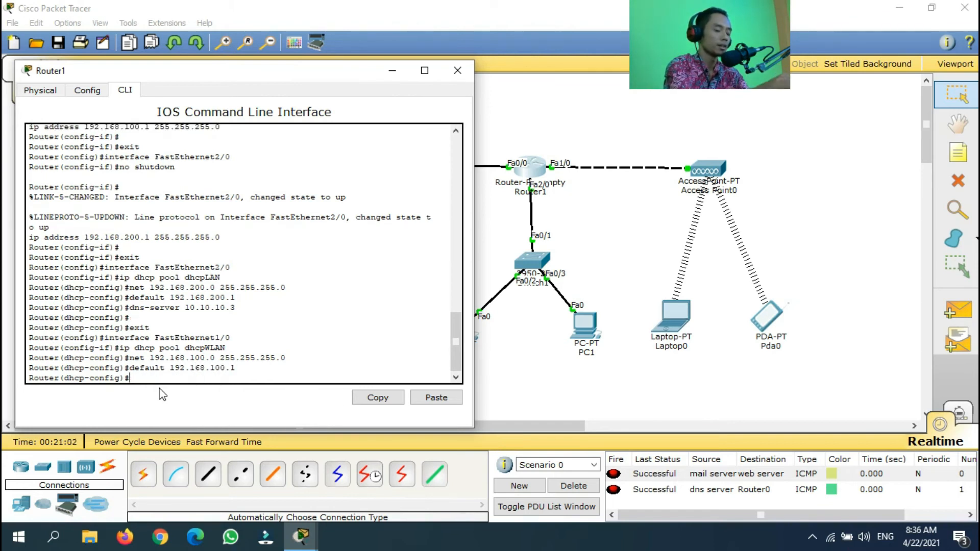
type("dns")
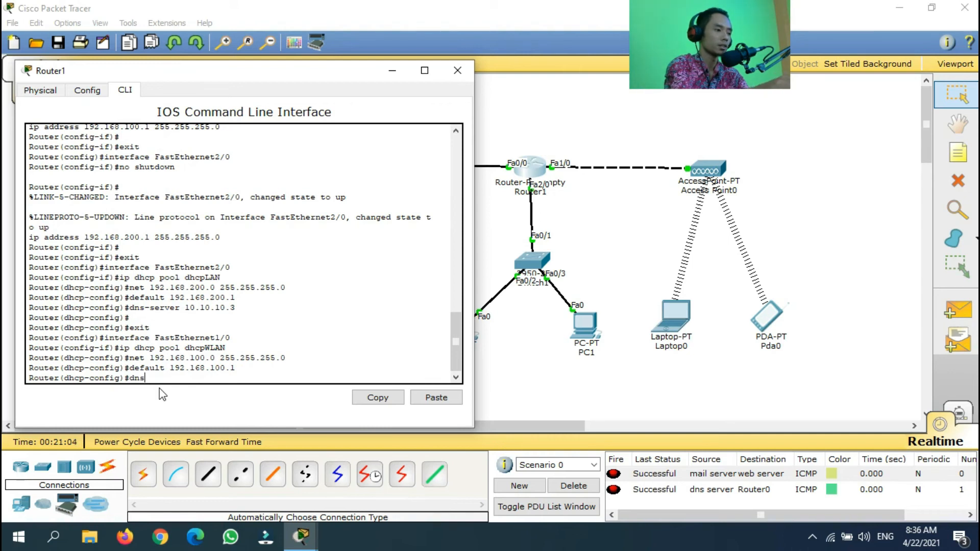
type("-serv")
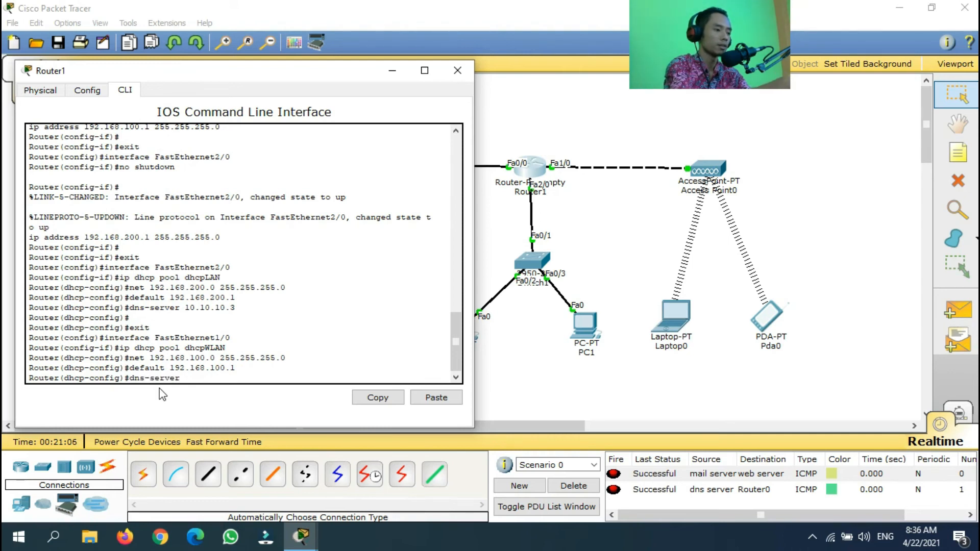
type("er 10.1")
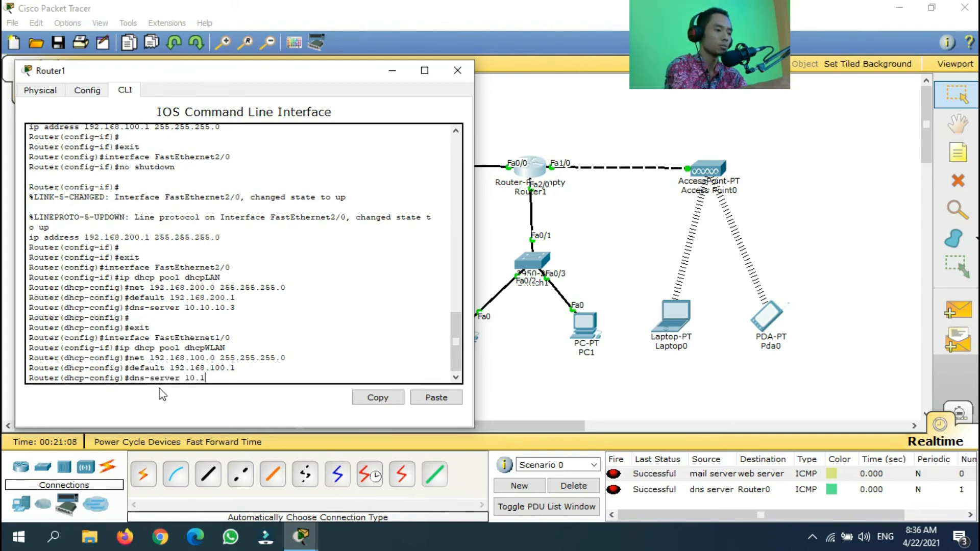
type("0.10.3")
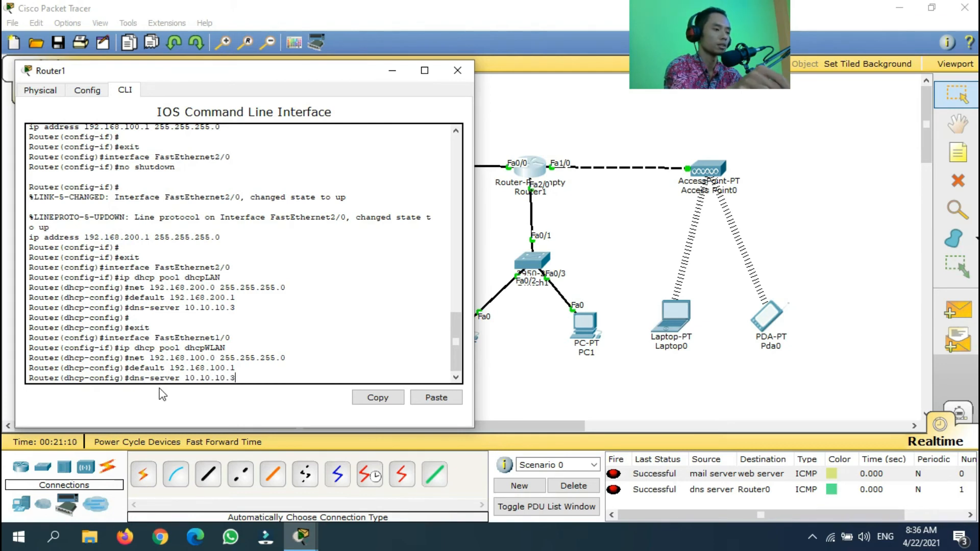
key("Return")
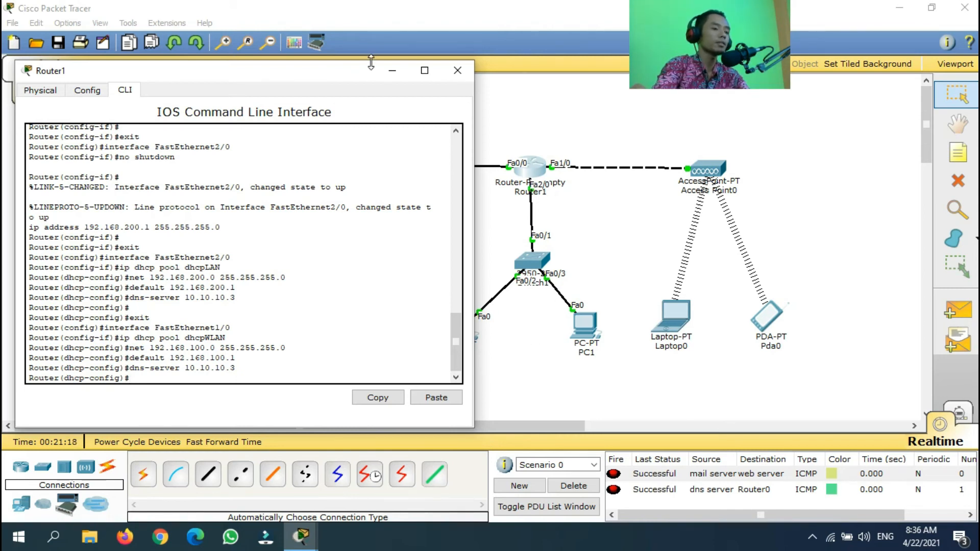
left_click_drag(345, 75, 345, 31)
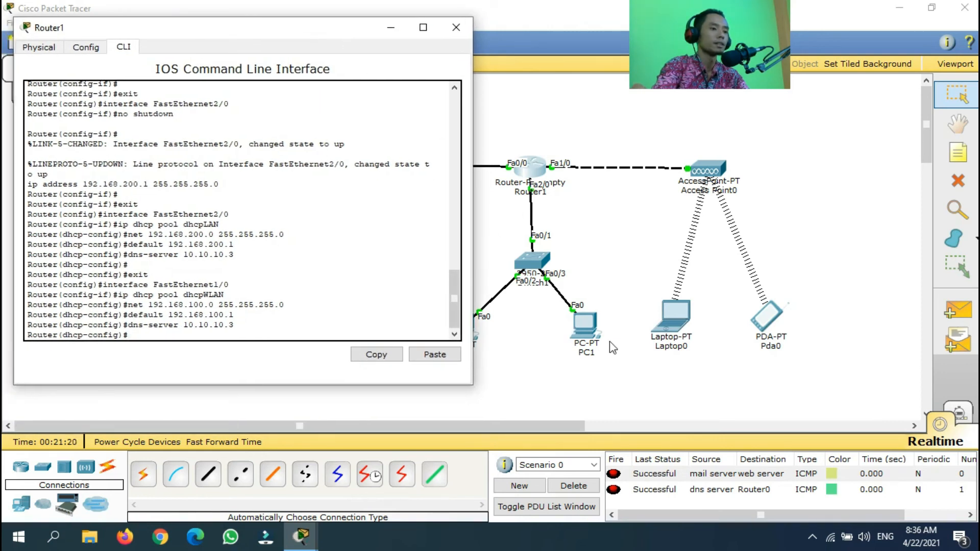
Renew Laptop0's DHCP lease to get 192.168.100.2, then close its window
left_click(676, 329)
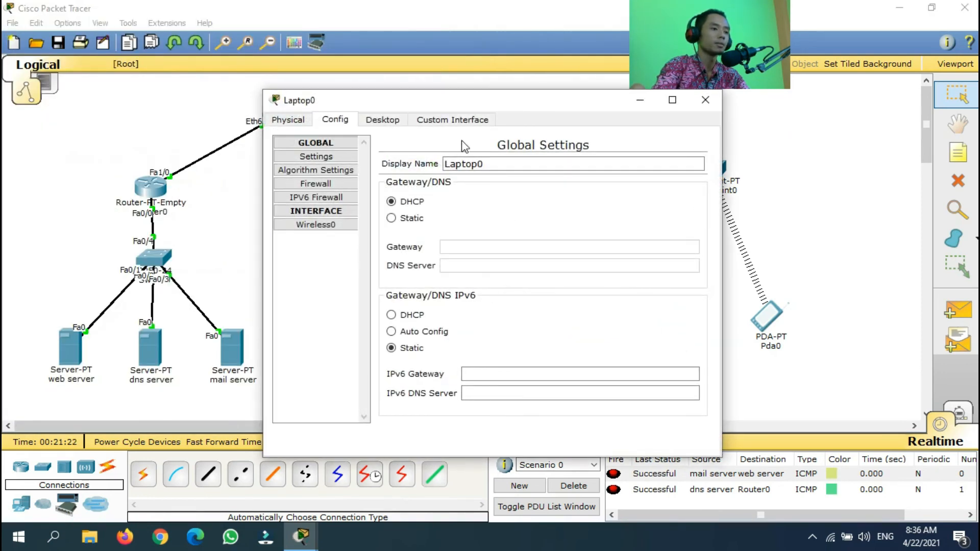
left_click(383, 120)
left_click(337, 202)
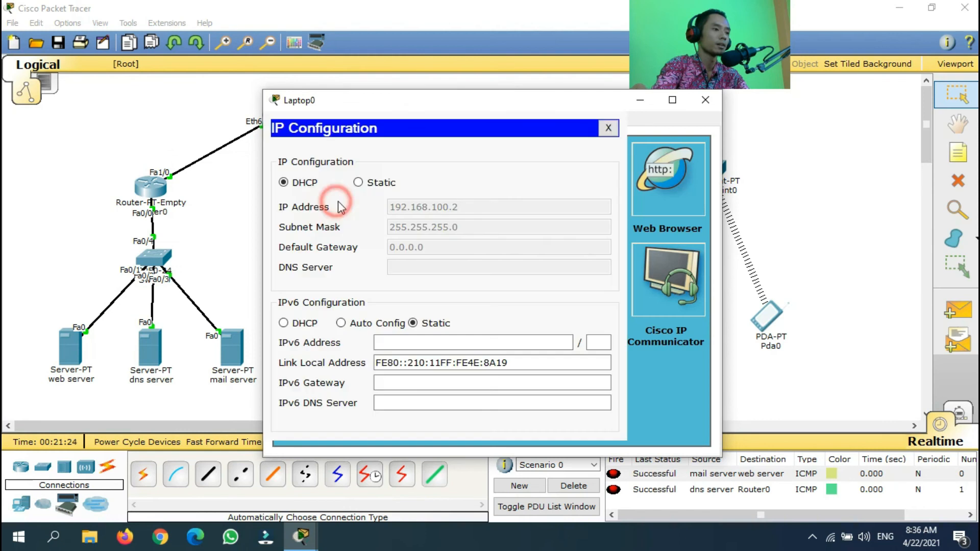
left_click(358, 182)
left_click(306, 184)
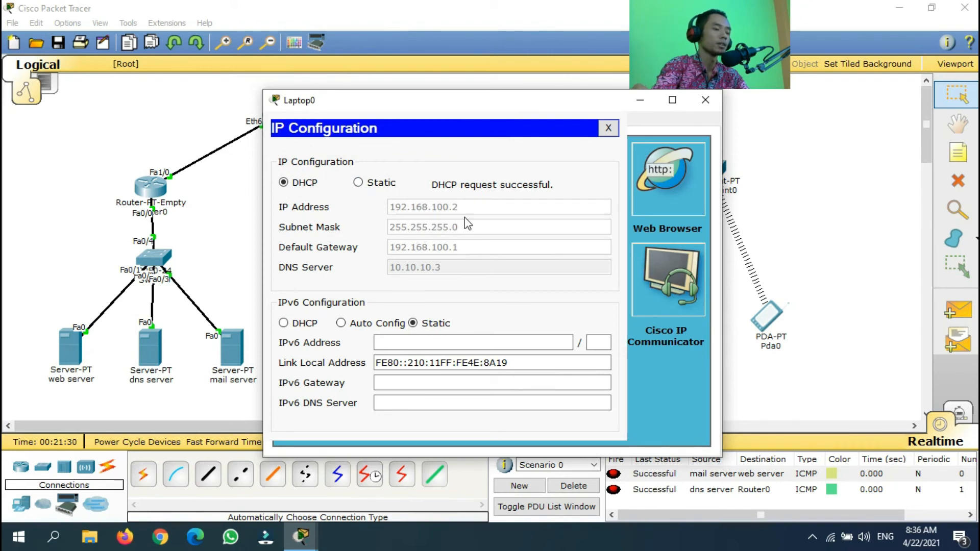
left_click(705, 100)
Renew Pda0's DHCP lease to get 192.168.100.3, then close its window
left_click(766, 317)
left_click(384, 120)
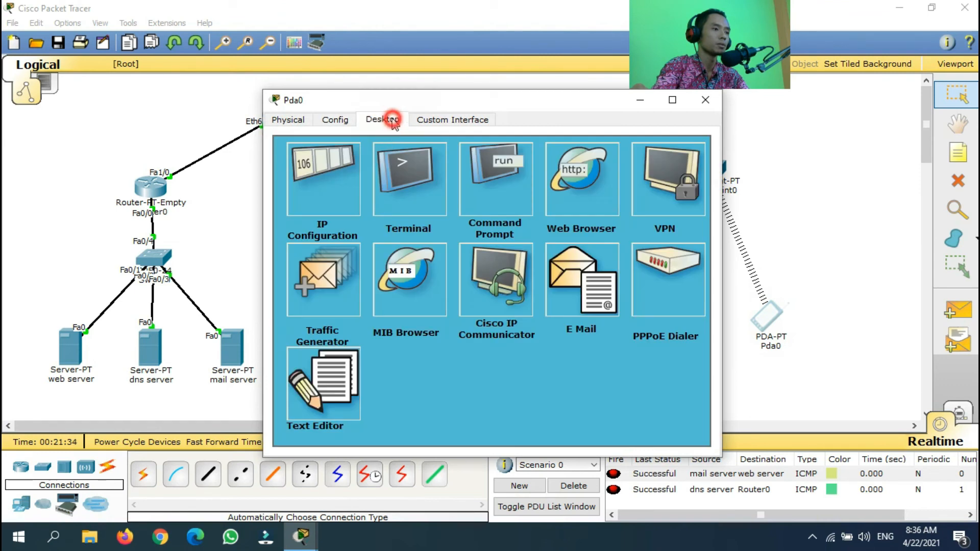
left_click(332, 187)
left_click(359, 183)
left_click(304, 182)
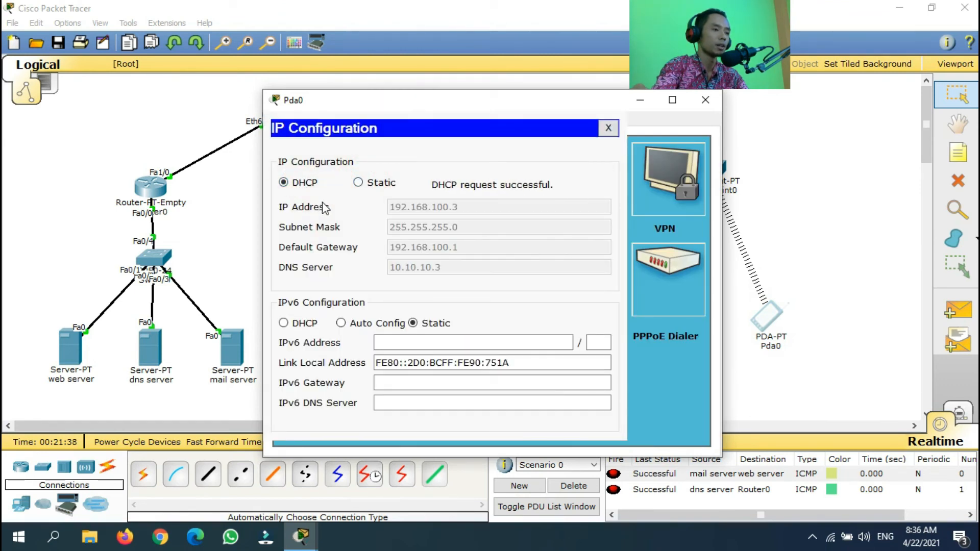
left_click(608, 128)
left_click(706, 99)
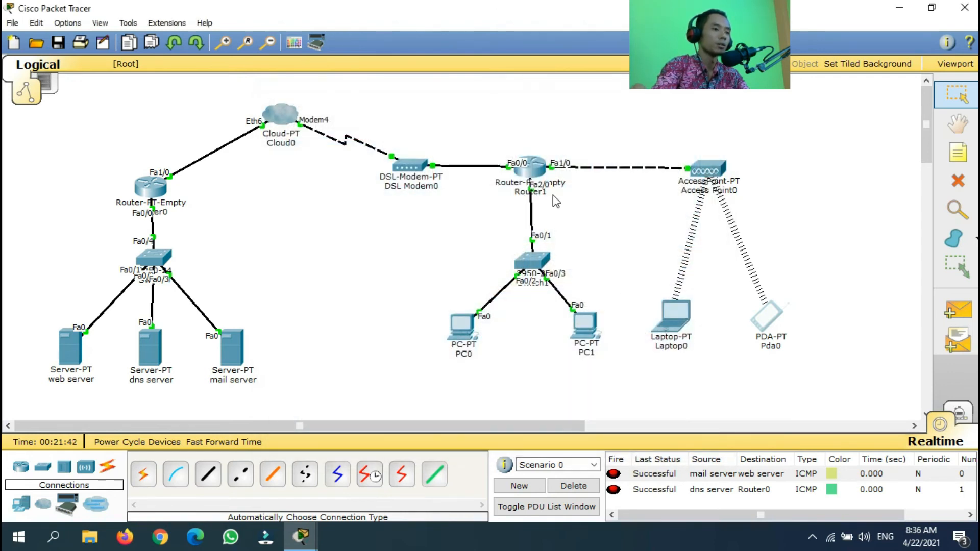
Save Router1's running configuration to NVRAM from Config > Settings and close it
left_click(536, 174)
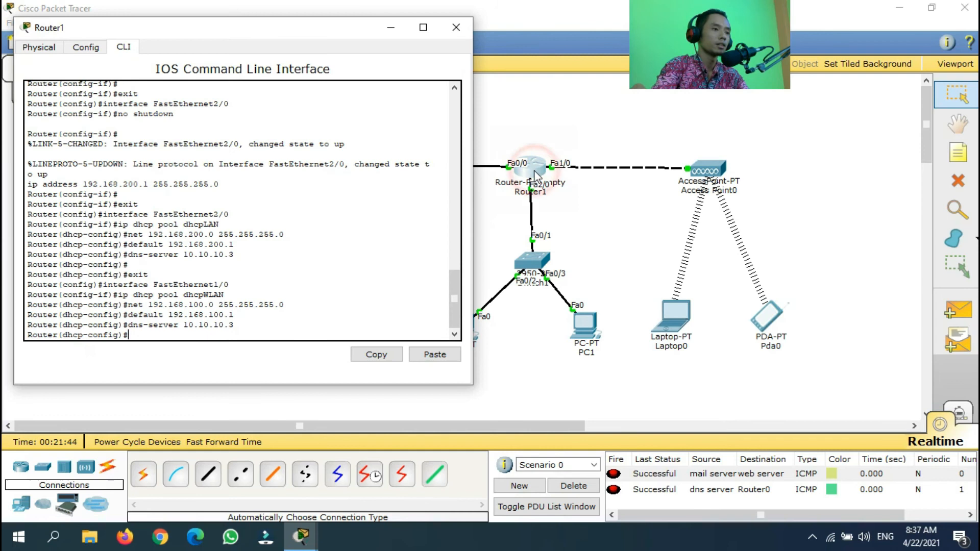
left_click(85, 46)
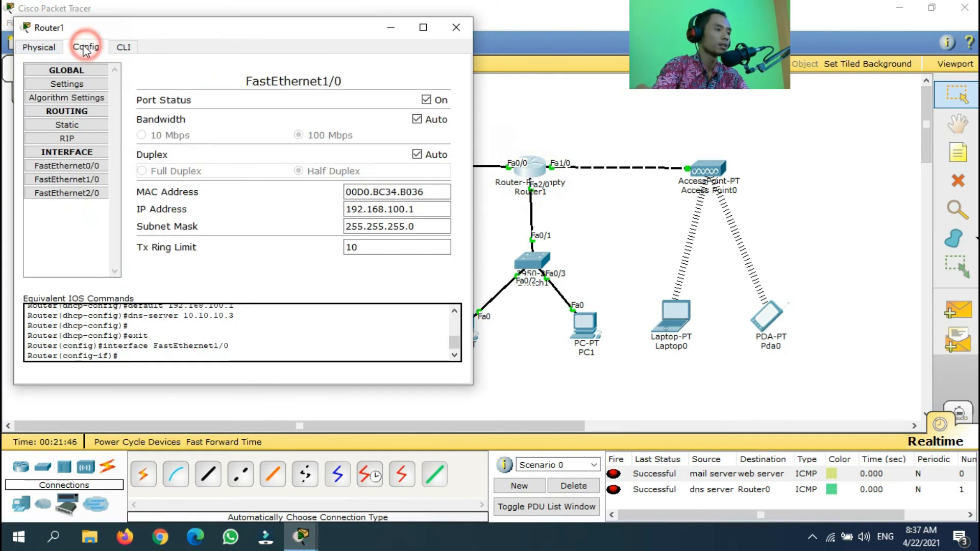
left_click(80, 86)
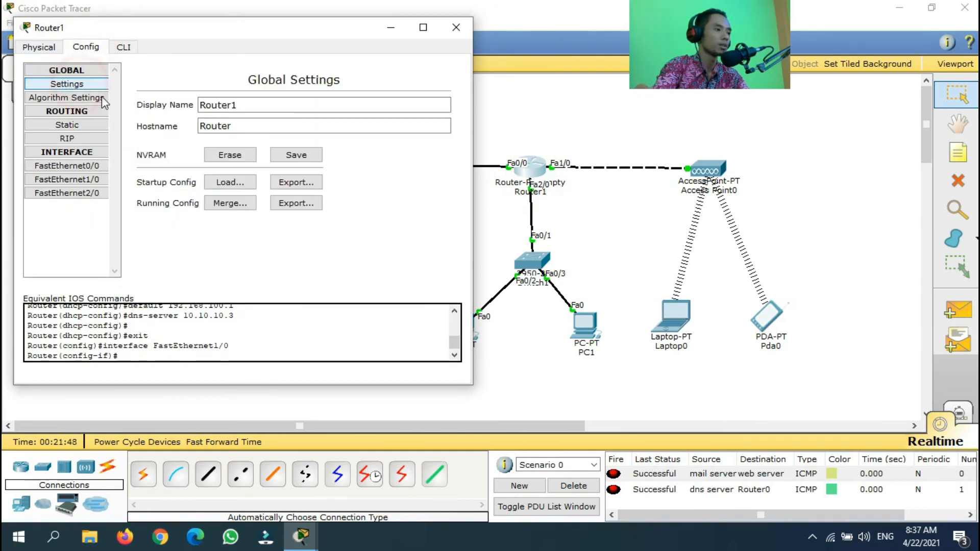
left_click(301, 157)
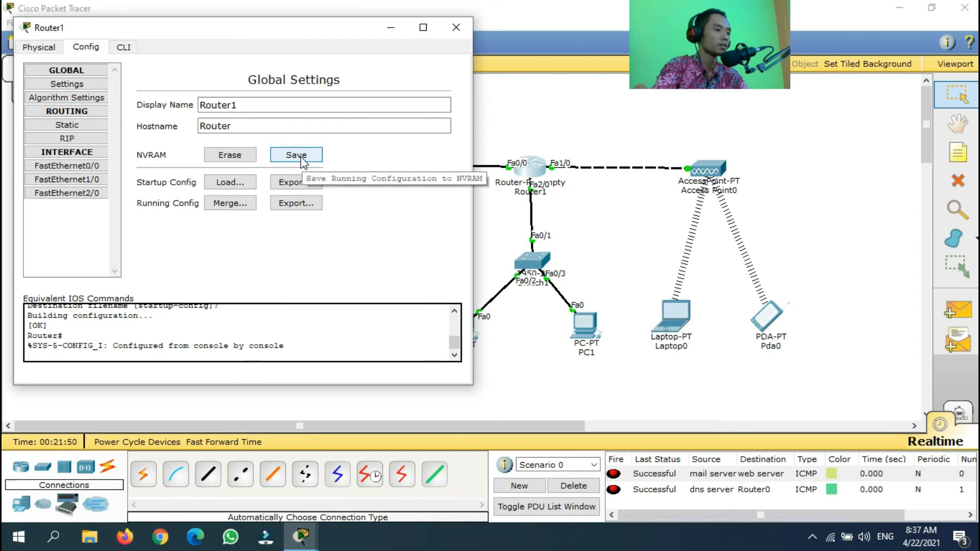
left_click(453, 29)
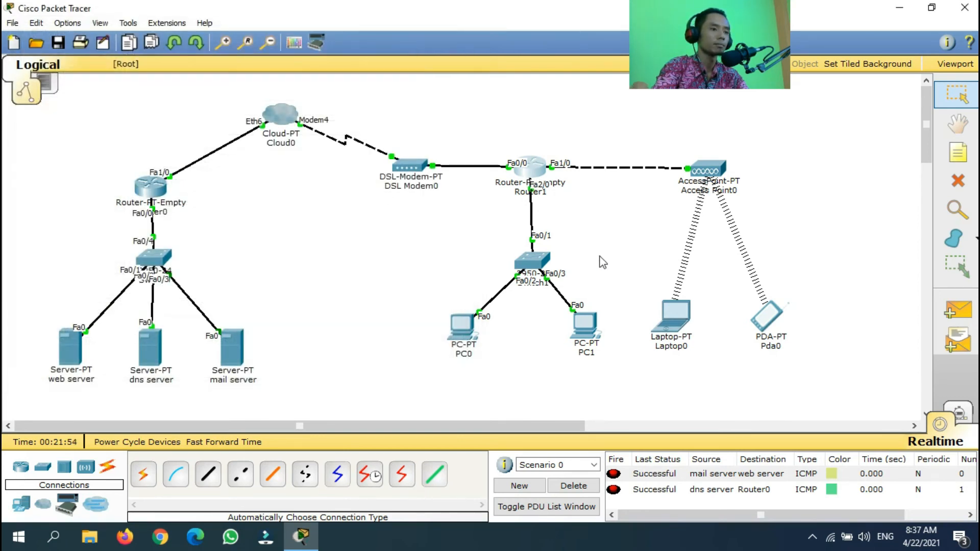
Save Router0's running configuration to NVRAM and close its window
left_click(623, 238)
left_click(146, 184)
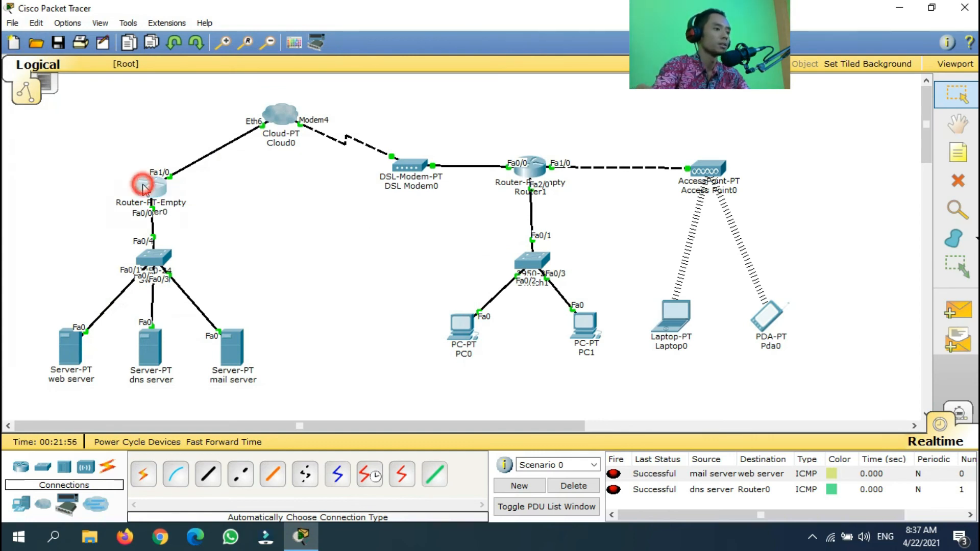
left_click(542, 227)
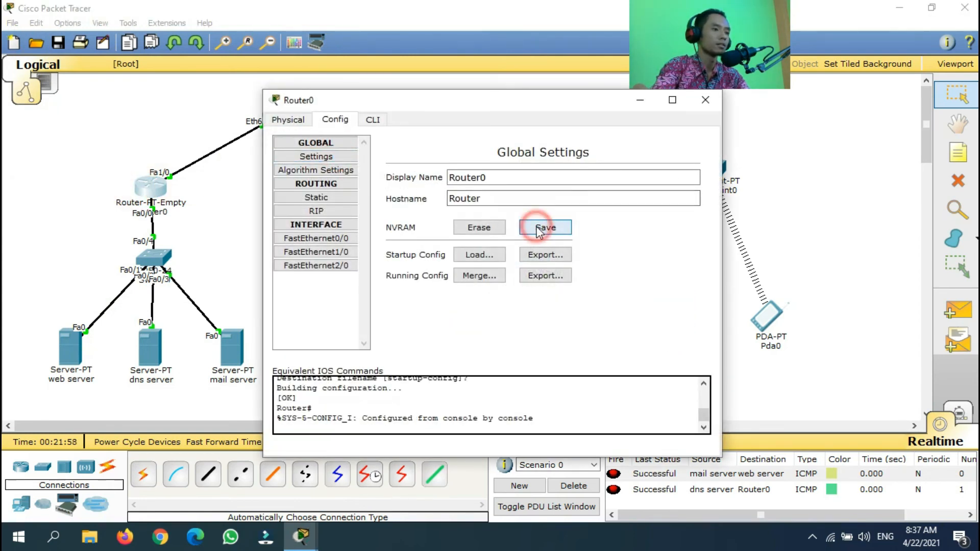
left_click(706, 101)
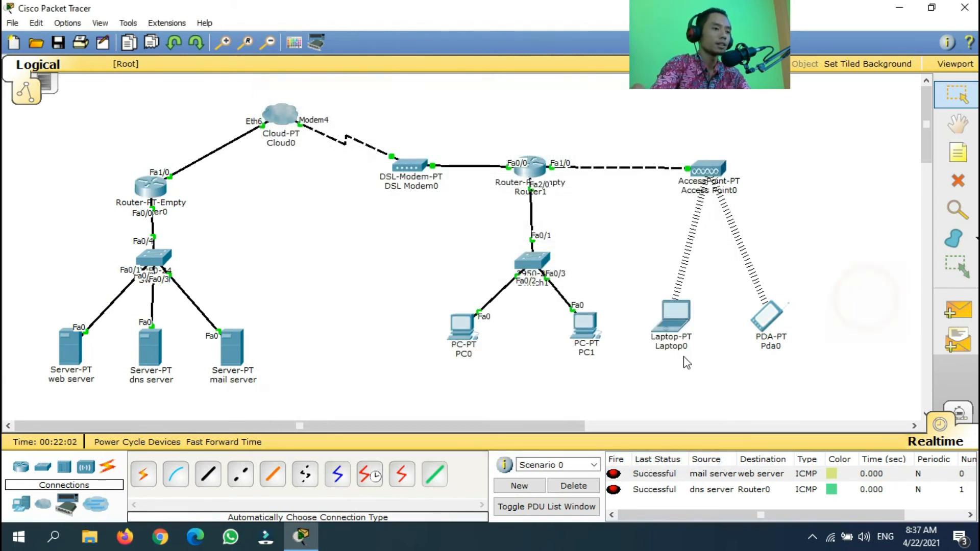
Send simple PDU pings PC0→PC1 and Laptop0→Pda0, clearing results after each
left_click(970, 317)
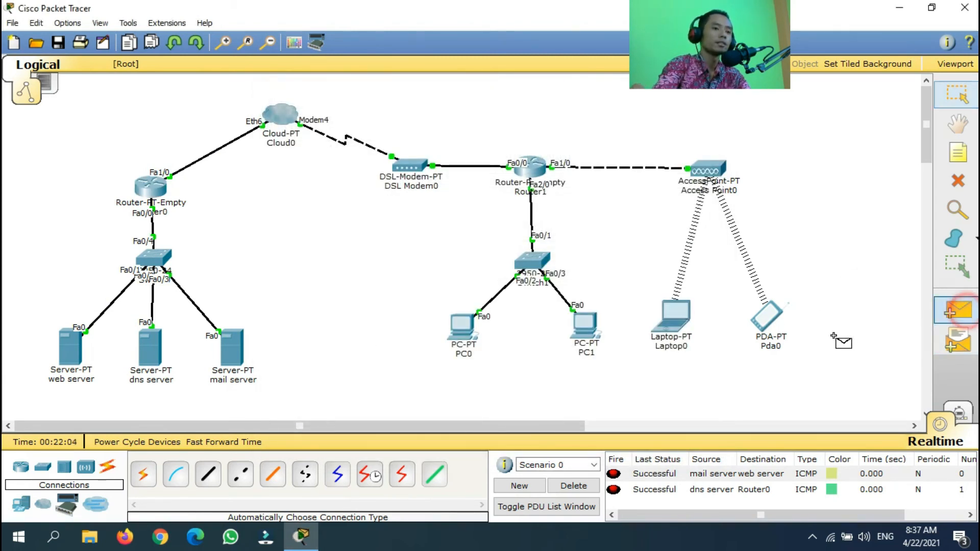
left_click(462, 330)
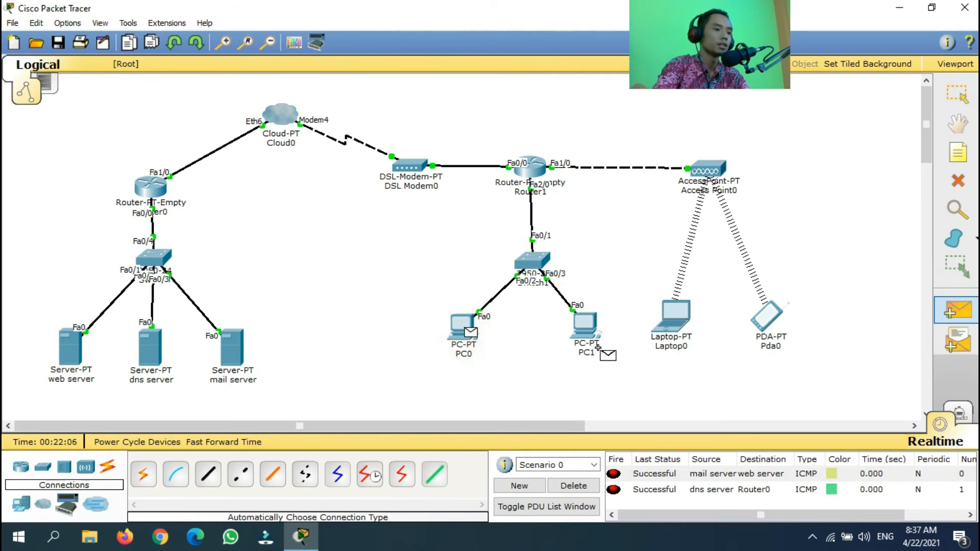
left_click(584, 327)
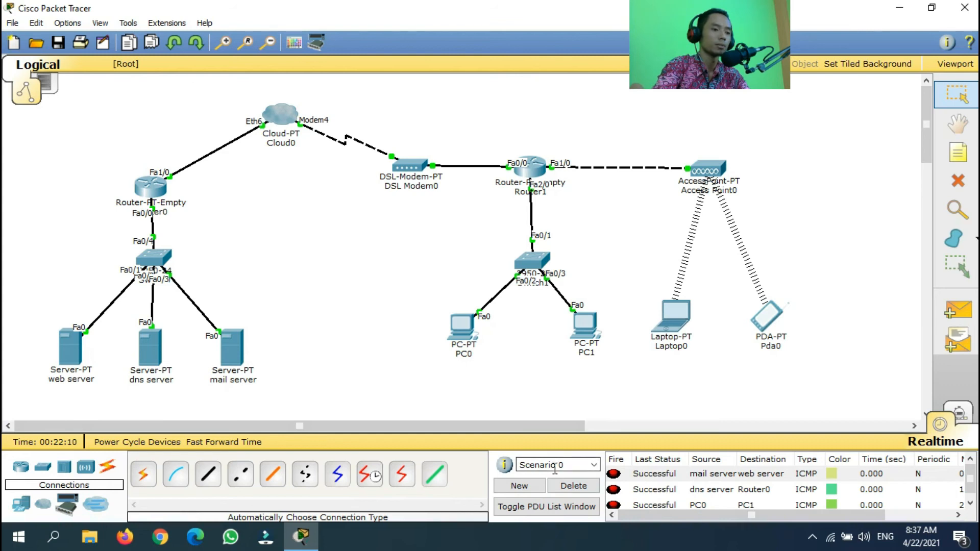
left_click(573, 485)
left_click(959, 312)
left_click(673, 317)
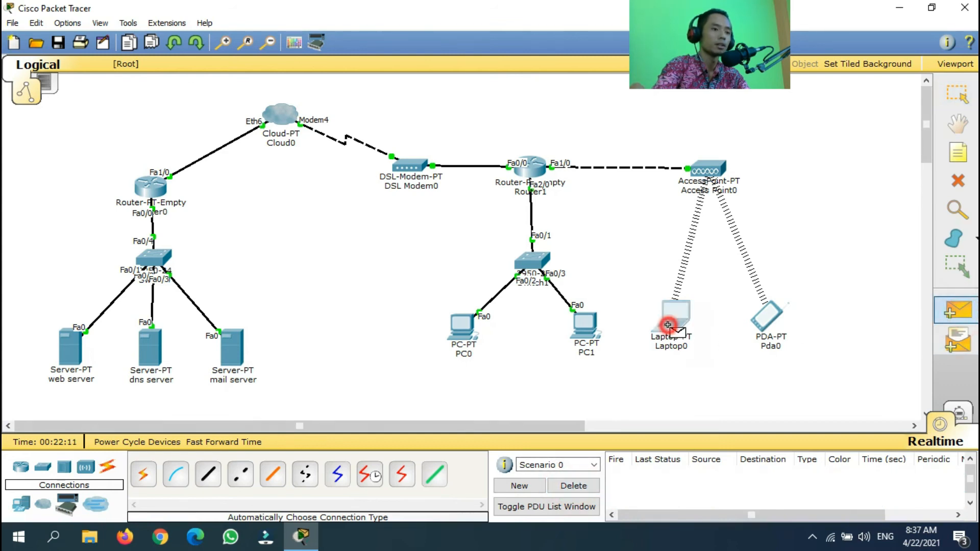
left_click(768, 318)
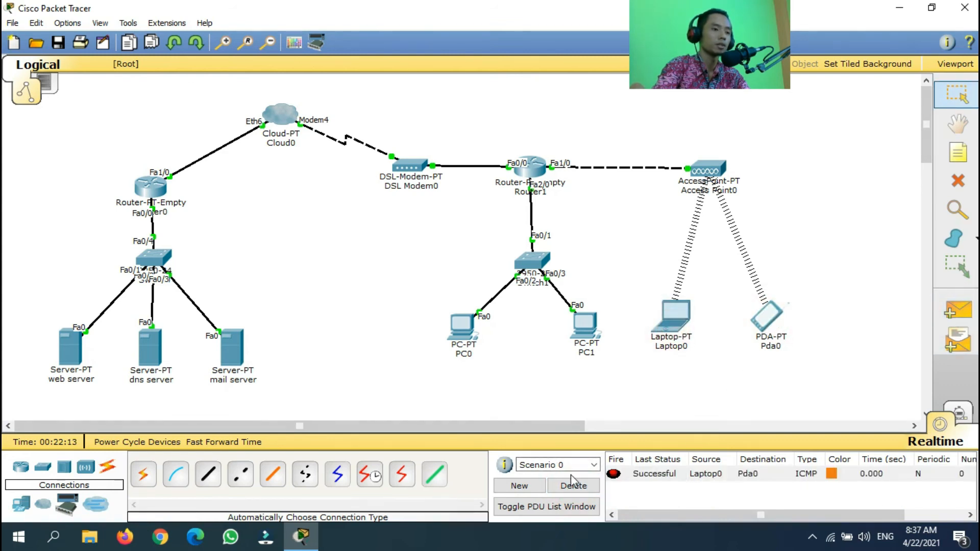
left_click(573, 485)
Ping PC1 from Pda0 twice with simple PDUs
left_click(958, 311)
left_click(760, 323)
left_click(584, 327)
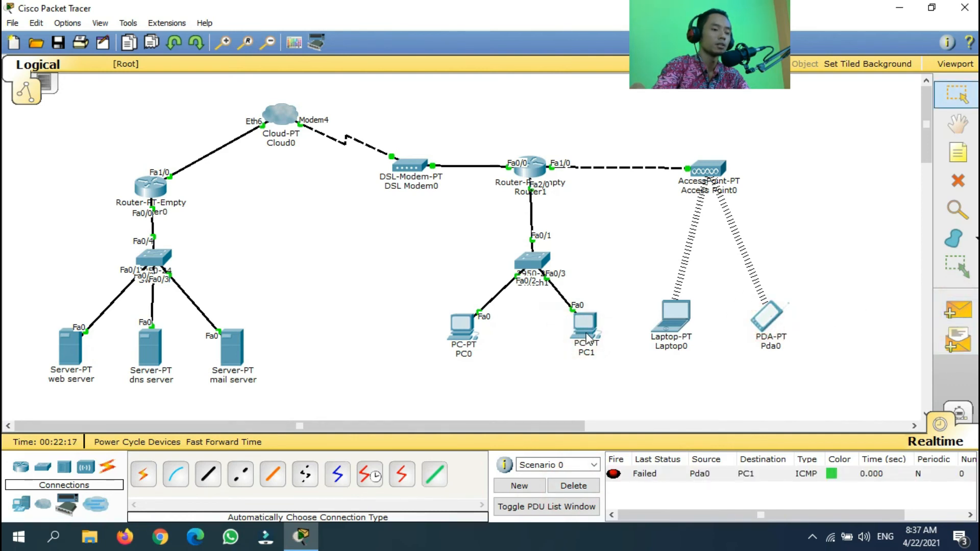
mouse_move(587, 338)
left_click(958, 311)
left_click(766, 319)
left_click(584, 325)
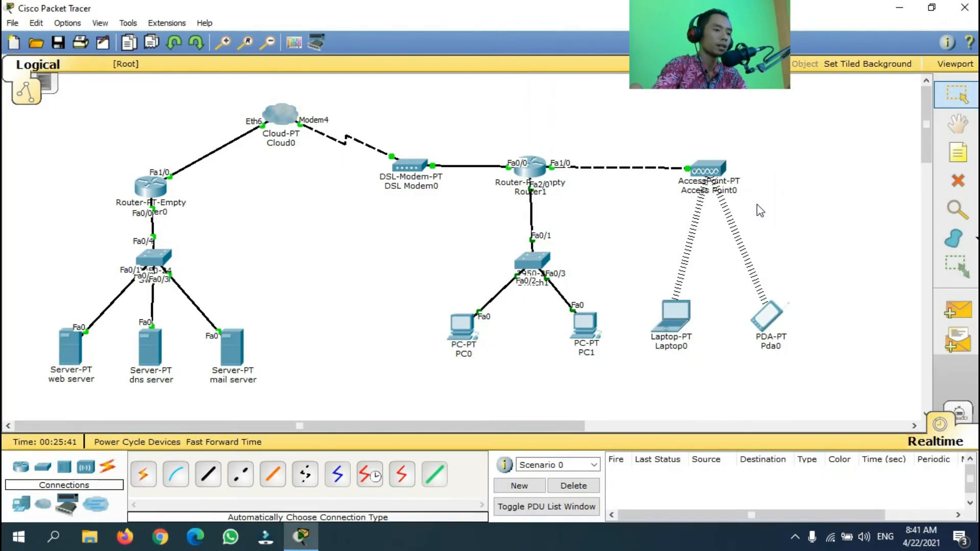
Ping the mail server from PC1, the DNS server from PC0, and the web server from Laptop0
left_click(960, 316)
left_click(583, 332)
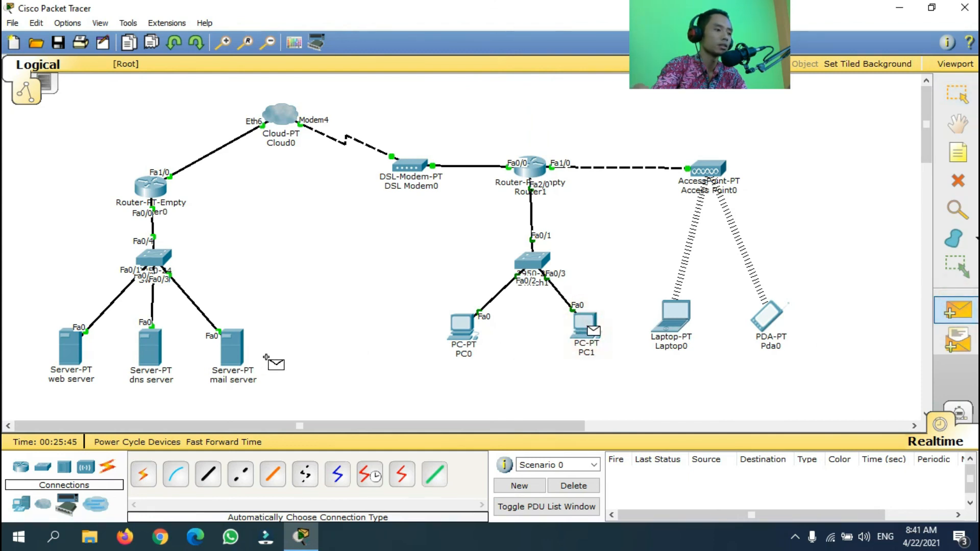
left_click(234, 354)
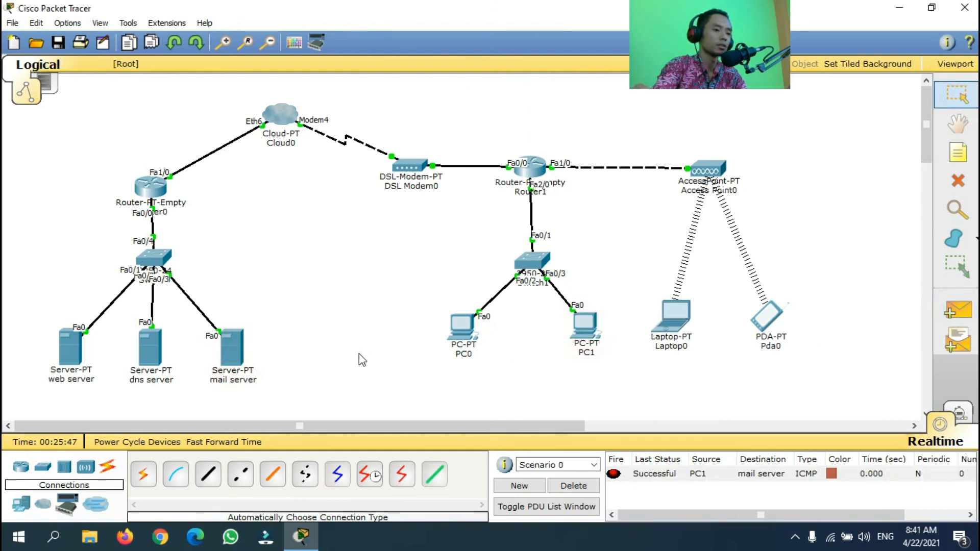
left_click(959, 310)
left_click(461, 332)
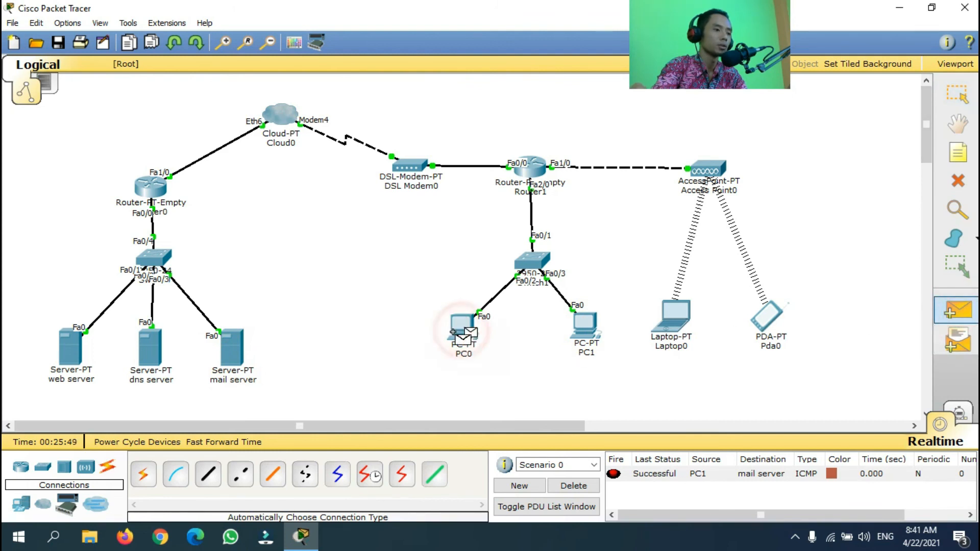
left_click(152, 355)
left_click(959, 310)
left_click(673, 320)
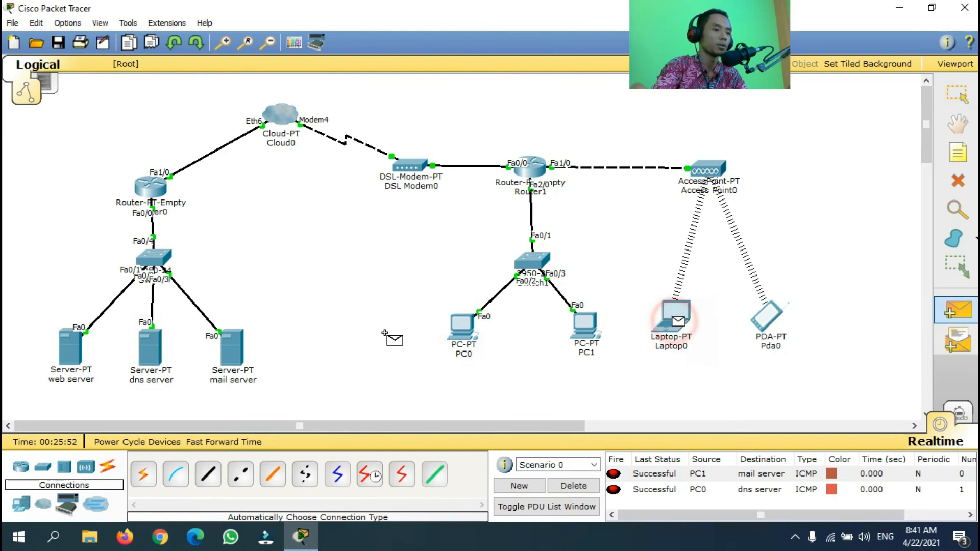
left_click(79, 341)
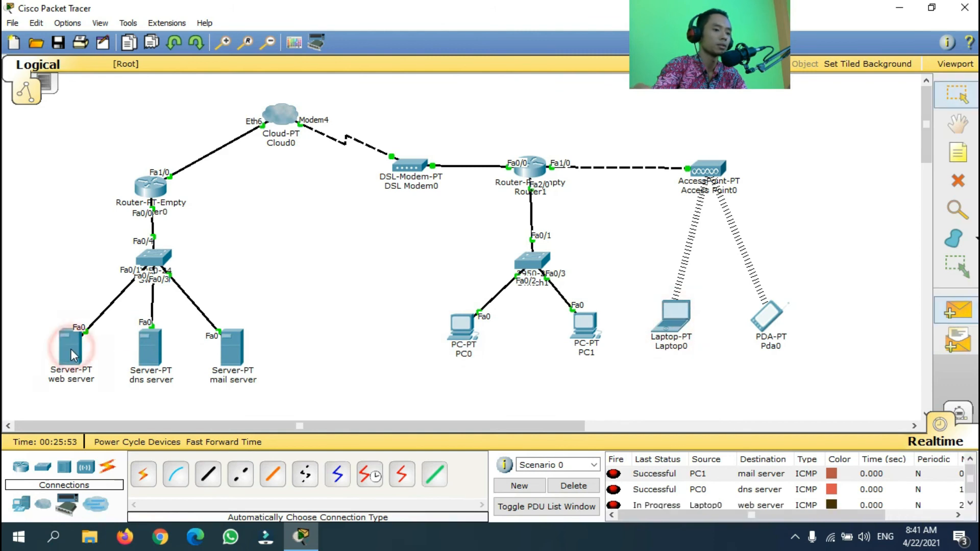
Repeat the Laptop0-to-web-server ping, delete all ping results, and open Laptop0
left_click(958, 310)
left_click(674, 319)
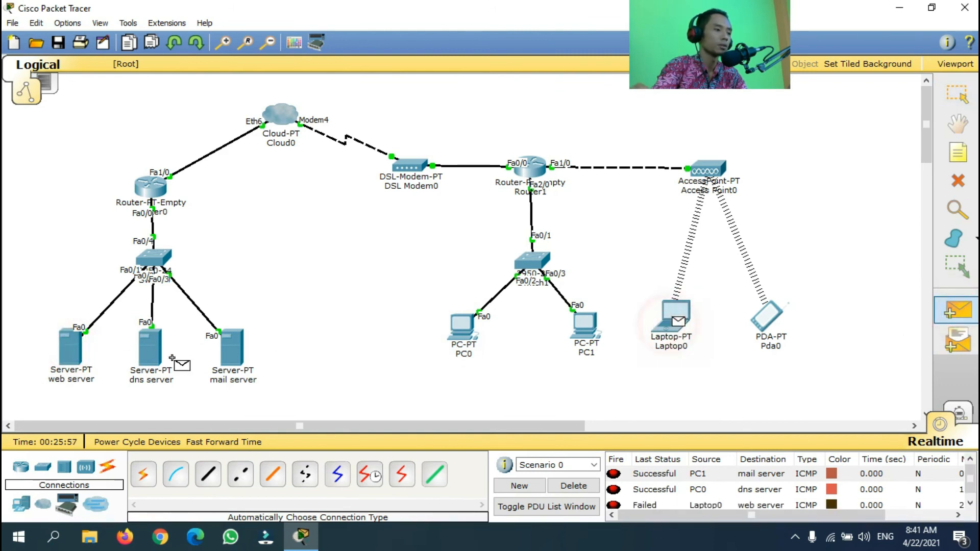
left_click(74, 357)
left_click_drag(970, 477, 970, 486)
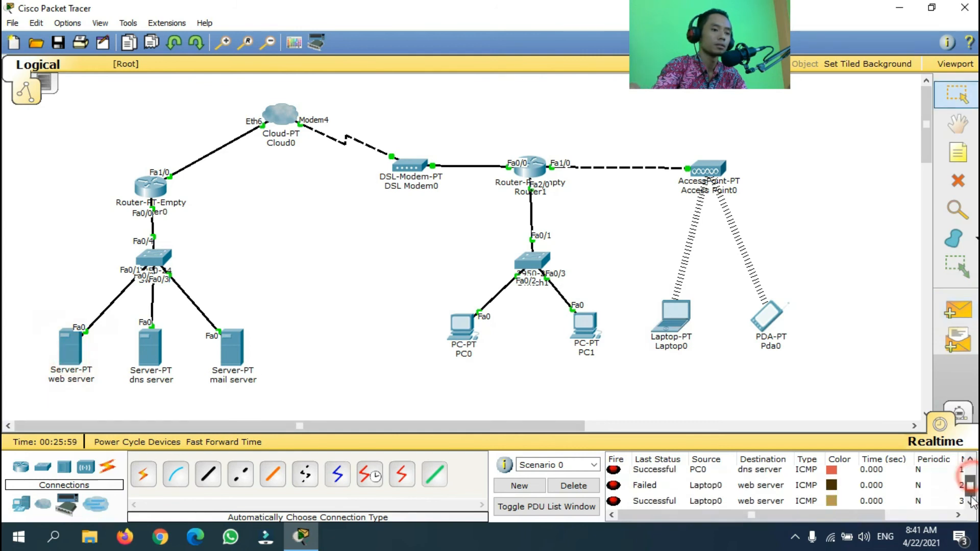
left_click(573, 486)
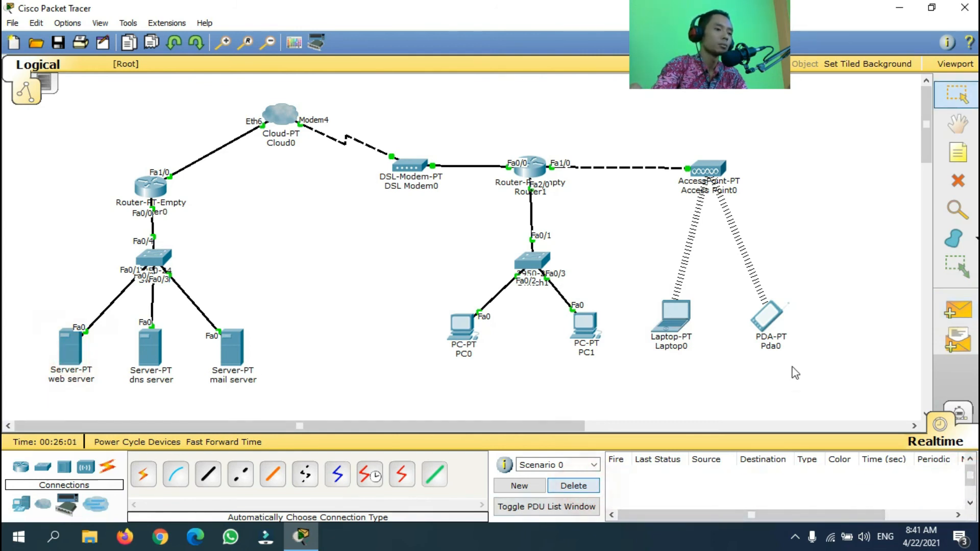
mouse_move(256, 335)
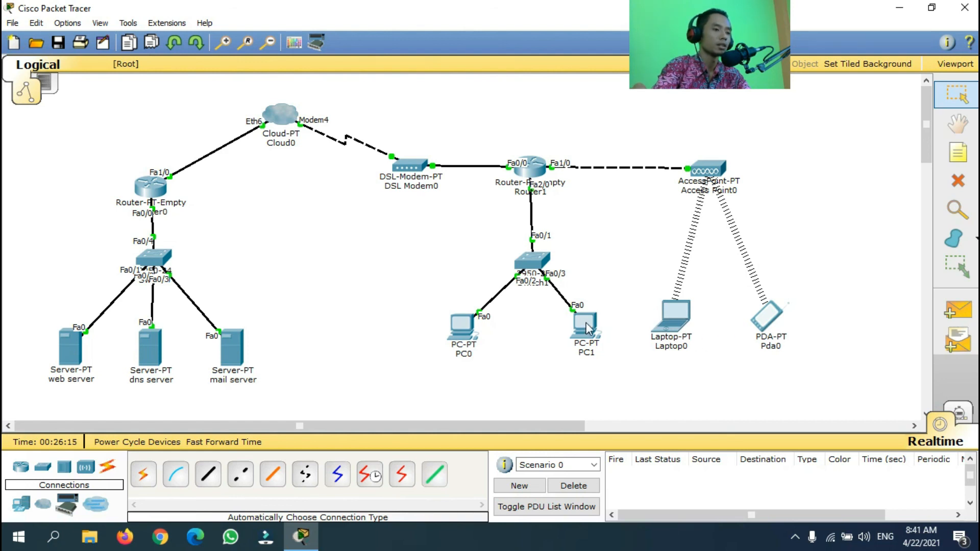
left_click(677, 316)
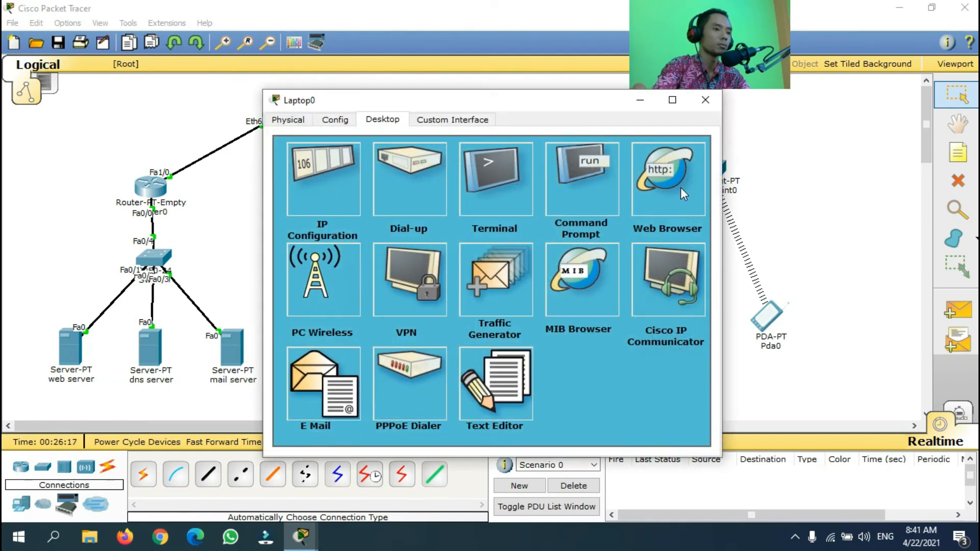
left_click(682, 189)
left_click(455, 175)
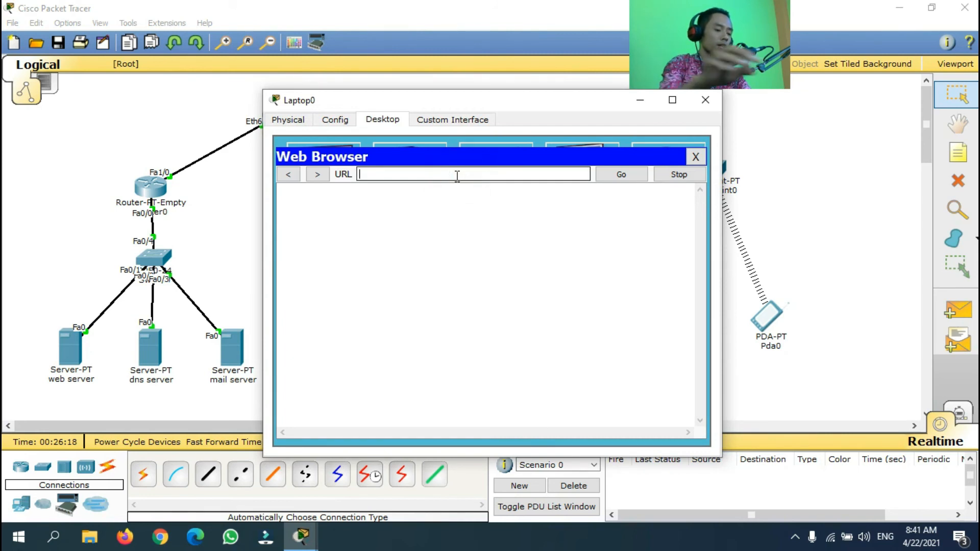
type("www.gnsmedia.net")
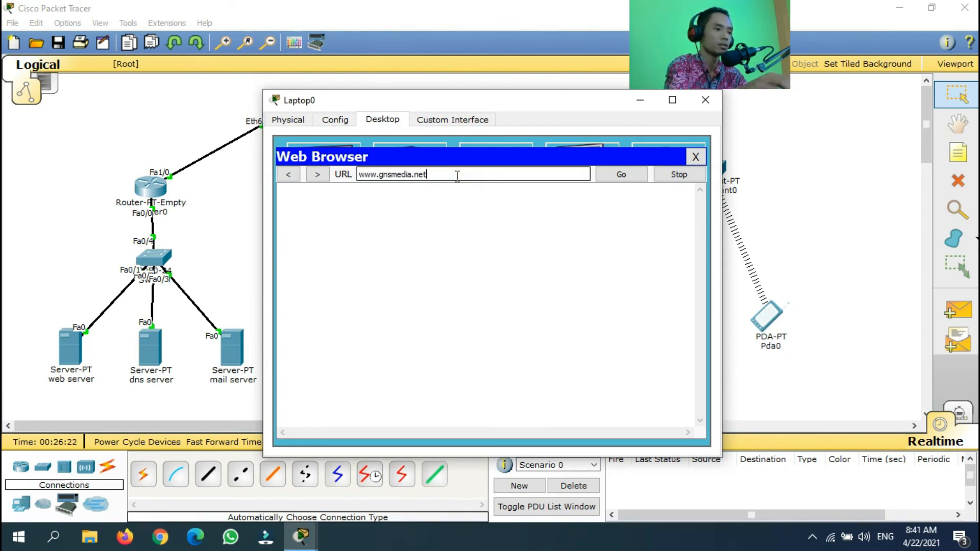
left_click(622, 175)
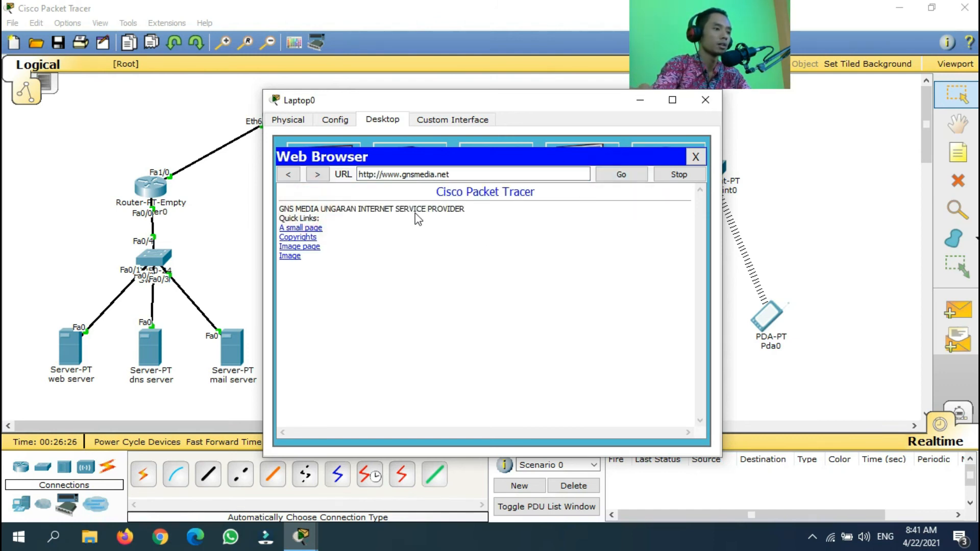
left_click(696, 157)
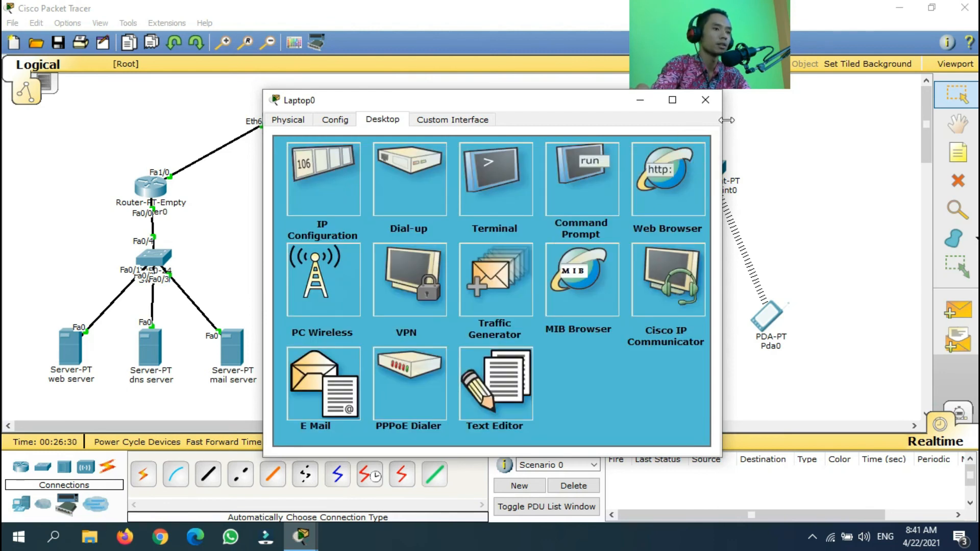
left_click(705, 100)
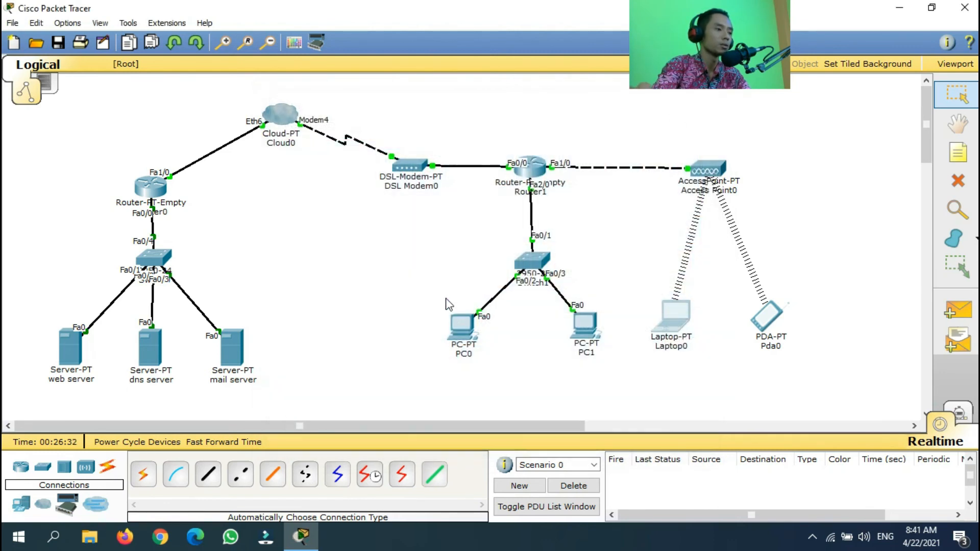
Review the mail server's EMAIL settings (domain gnsmedia.net, users user1, user2), then open PC1
left_click(400, 295)
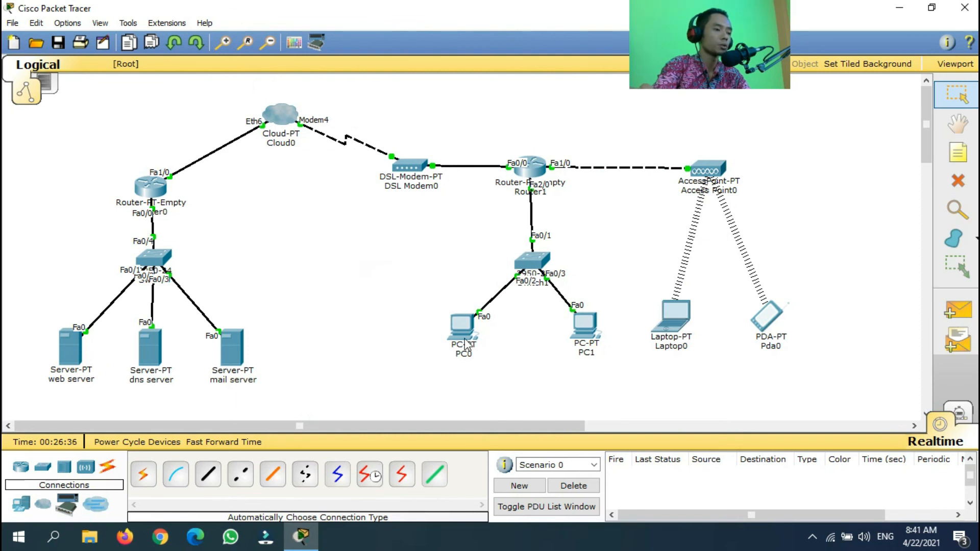
left_click(235, 357)
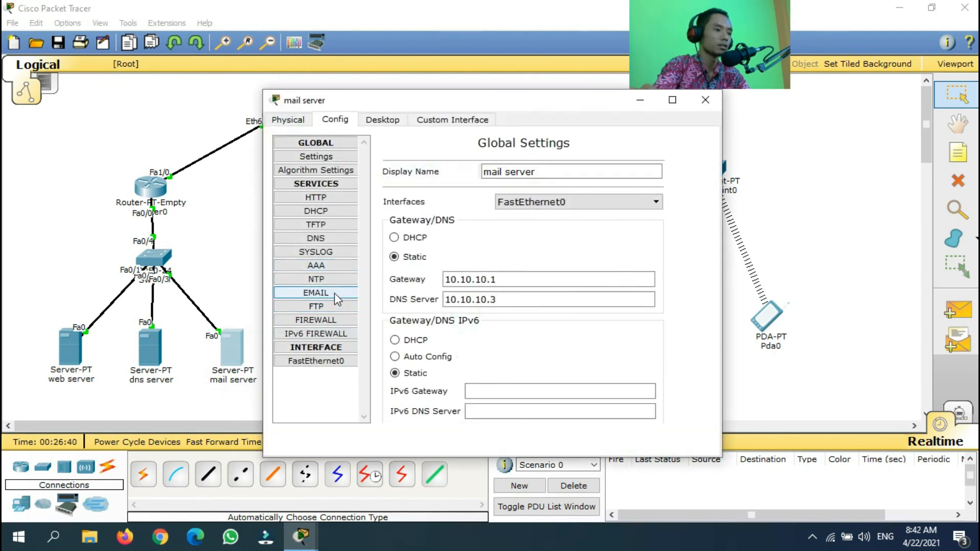
left_click(335, 293)
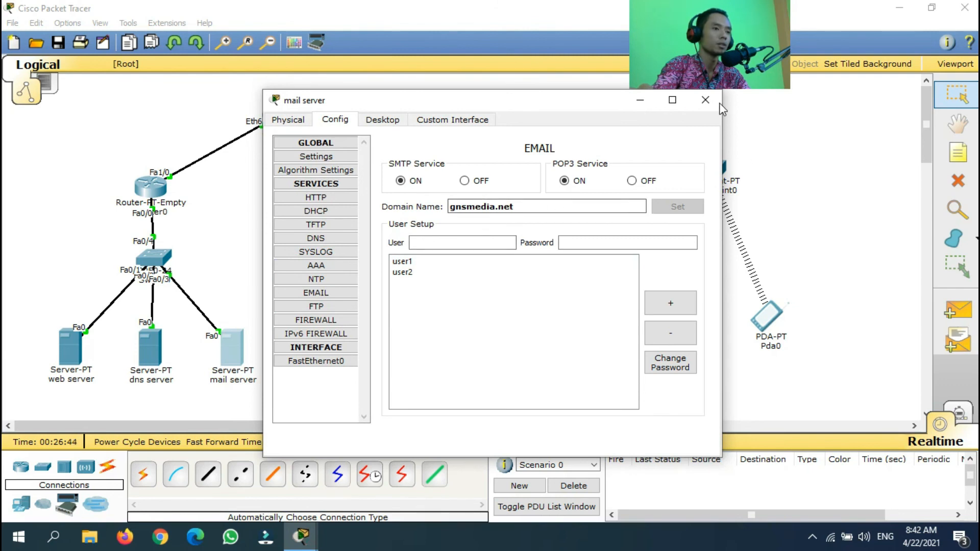
left_click_drag(644, 206, 402, 215)
key("ctrl+c")
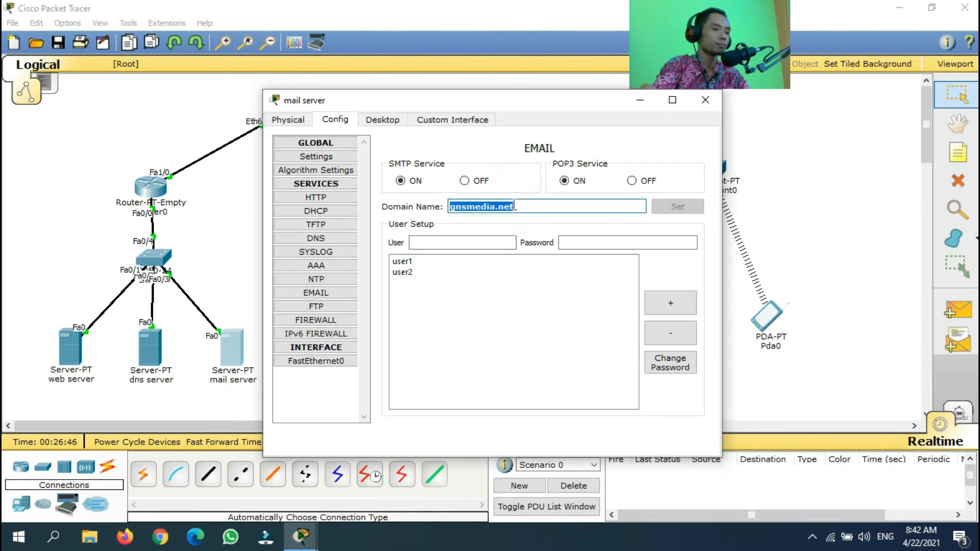
left_click(706, 100)
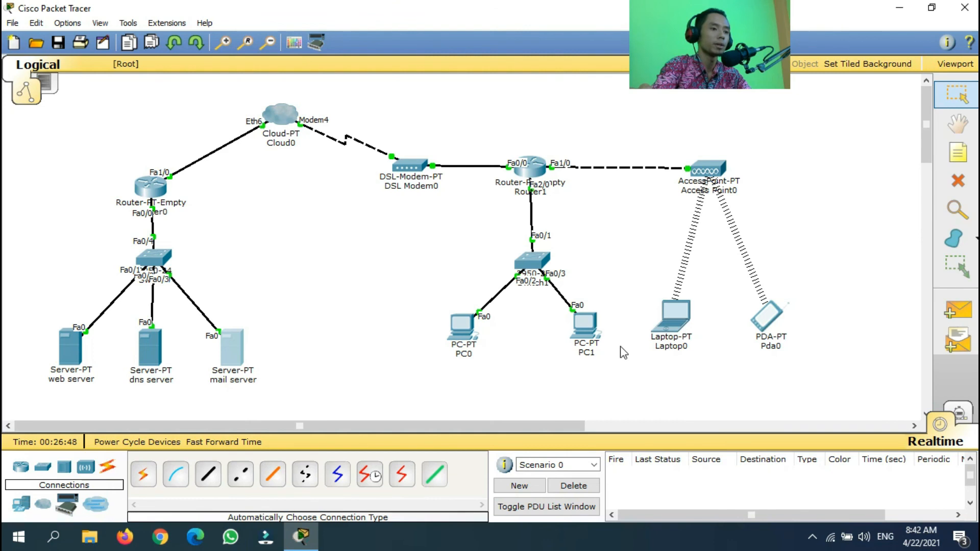
mouse_move(574, 331)
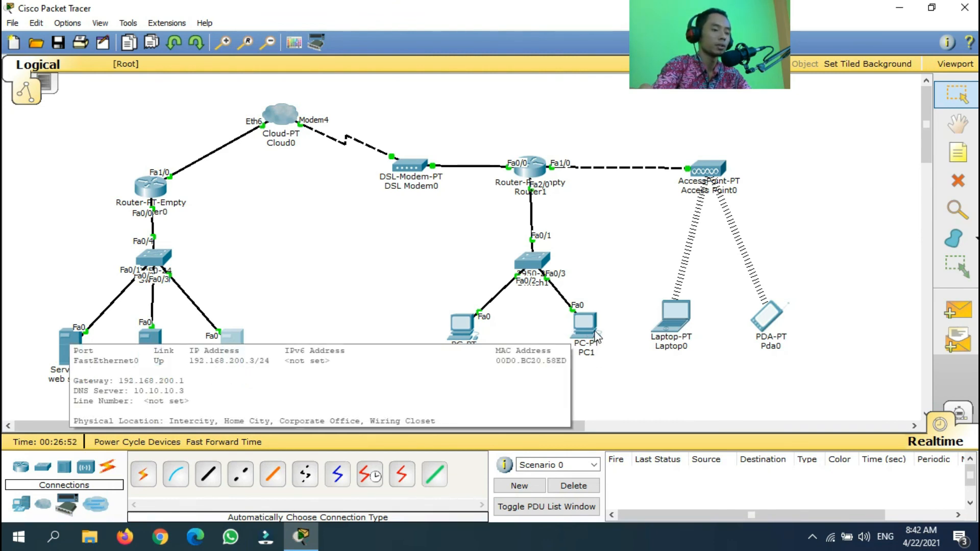
left_click(595, 331)
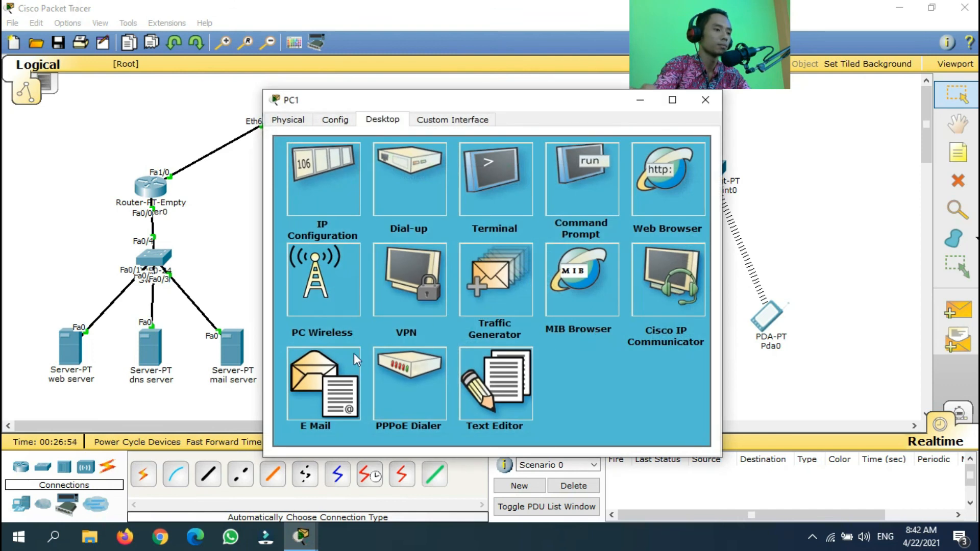
On PC1's mail setup form, enter the sender's display name and user1's gnsmedia.net e-mail address
left_click(343, 373)
left_click(414, 208)
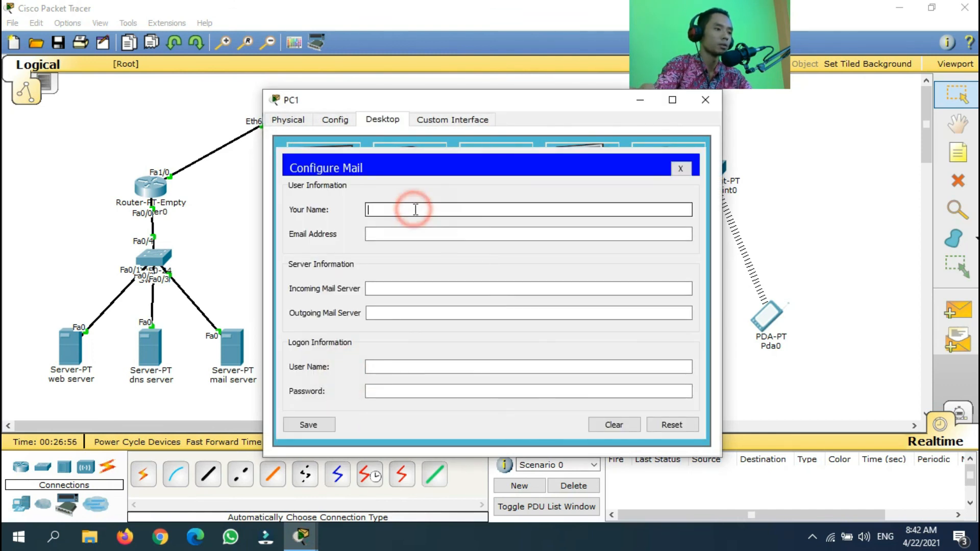
type("rizal")
key("Tab")
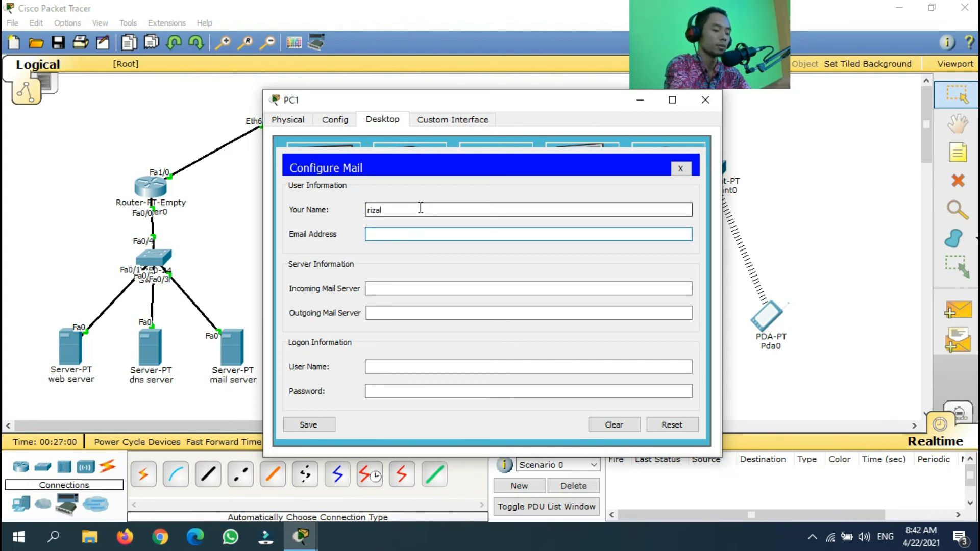
type("user1")
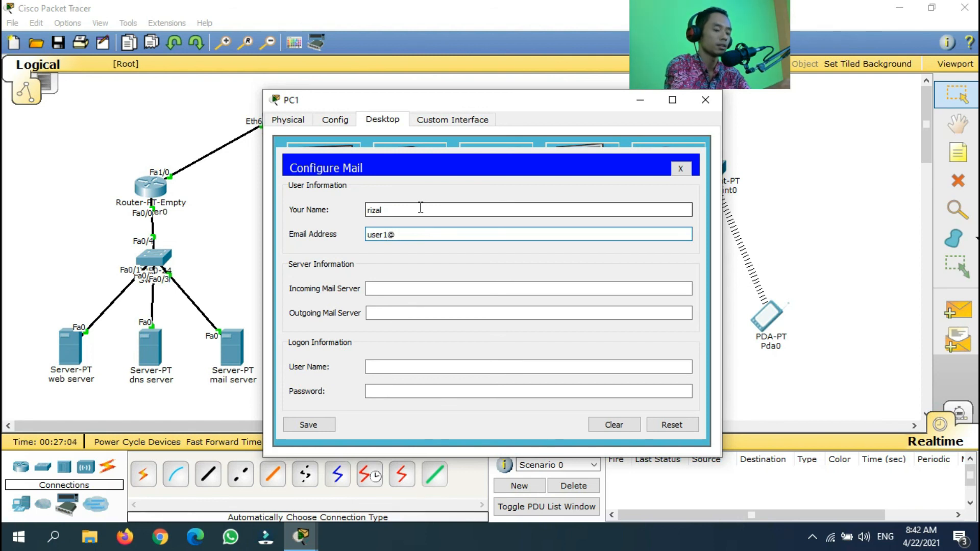
type("@")
key("ctrl+v")
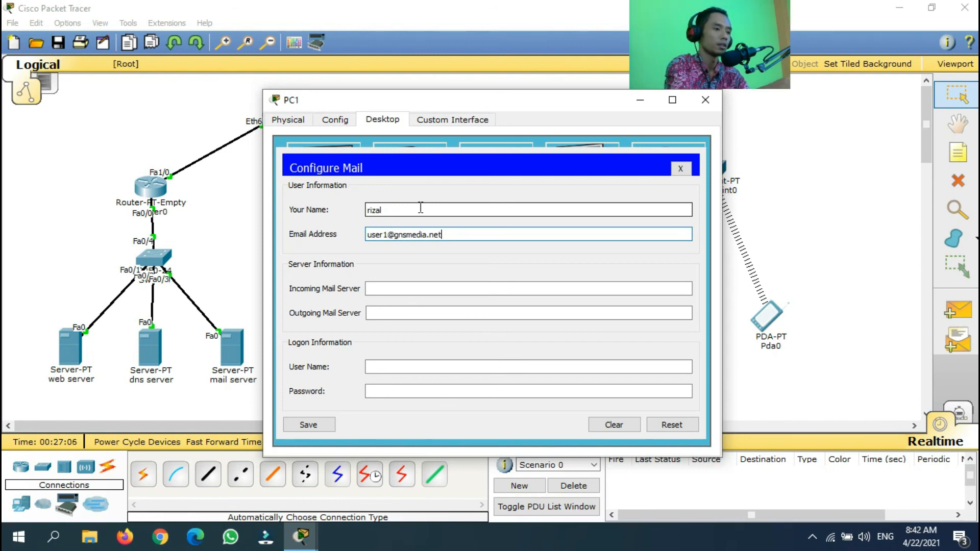
key("Tab")
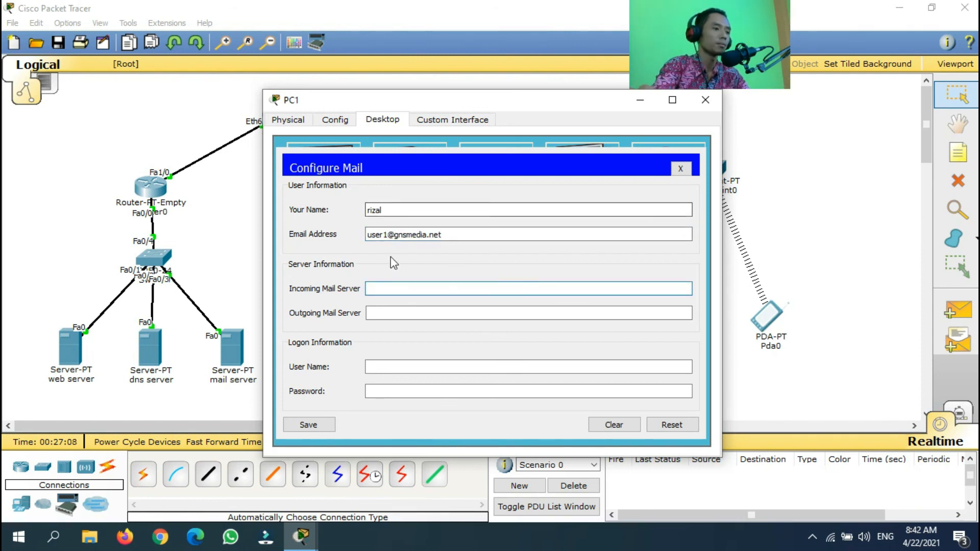
Set both incoming and outgoing mail servers to mail.gnsmedia.net, fixing the missing dot
left_click(390, 289)
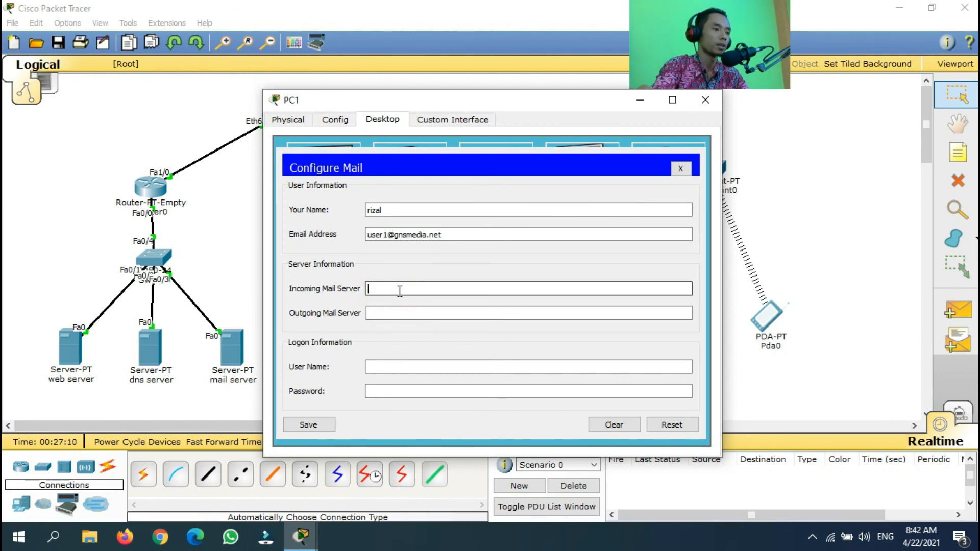
type("mail")
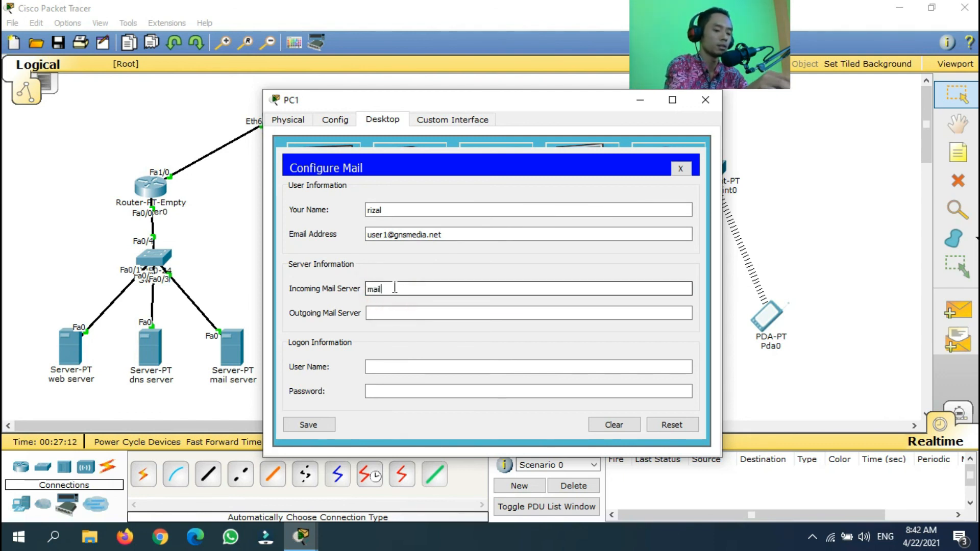
type(".")
key("ctrl+v")
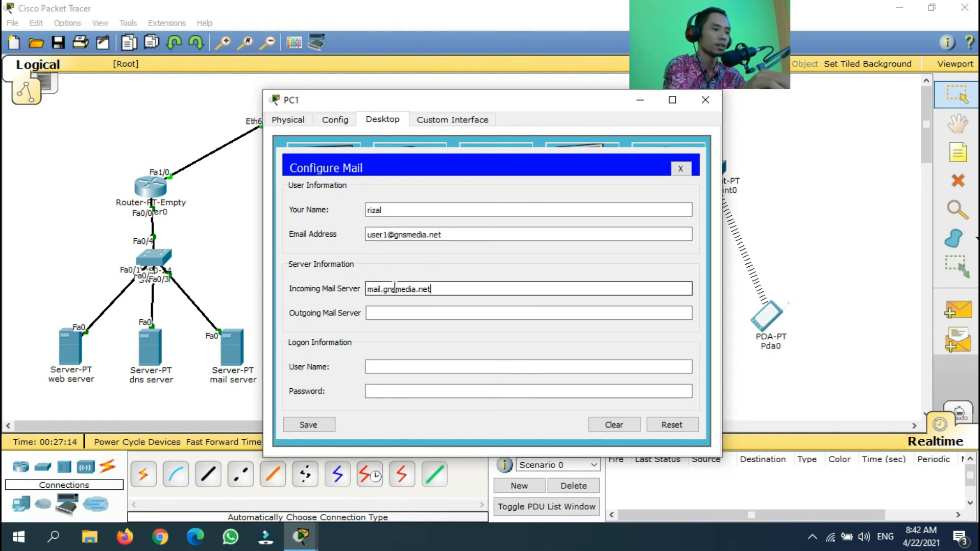
left_click(382, 312)
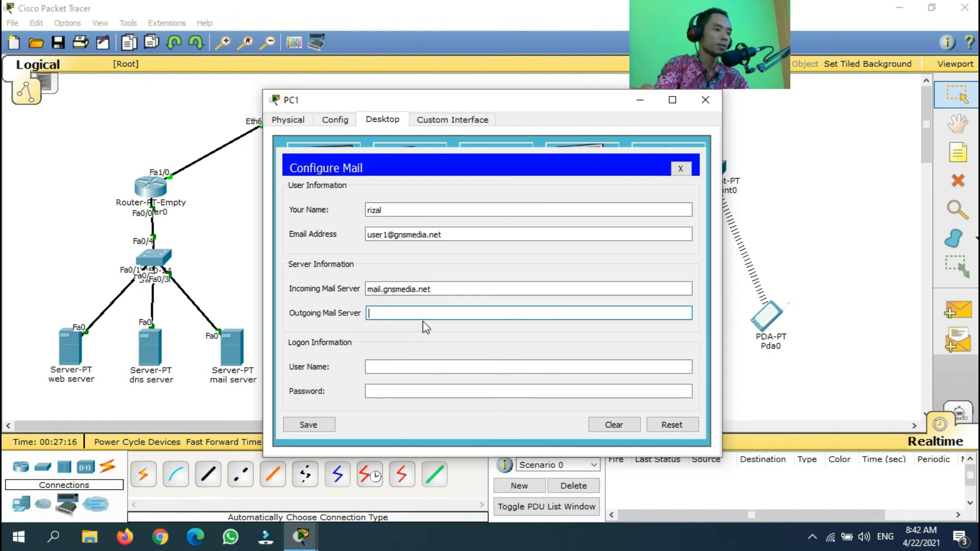
type("mail")
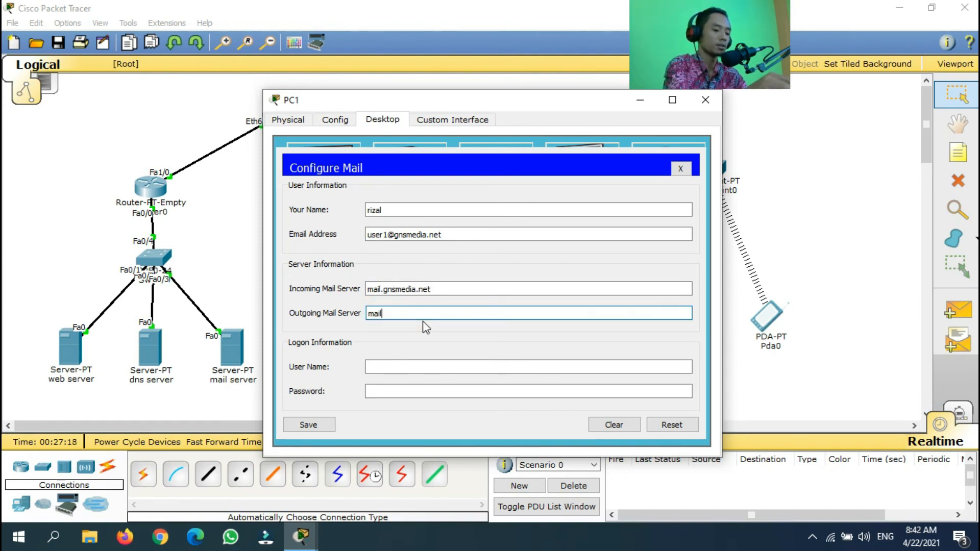
key("ctrl+v")
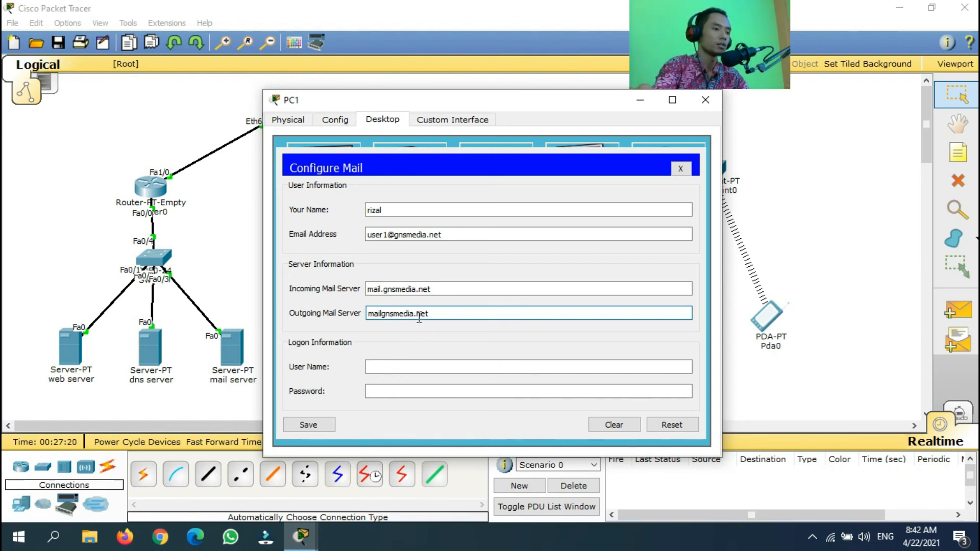
left_click(383, 314)
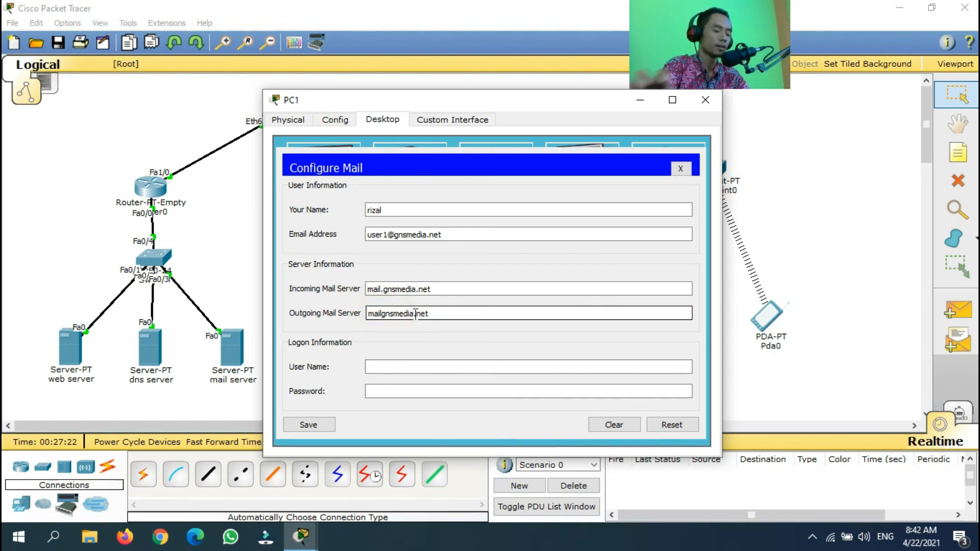
type(".")
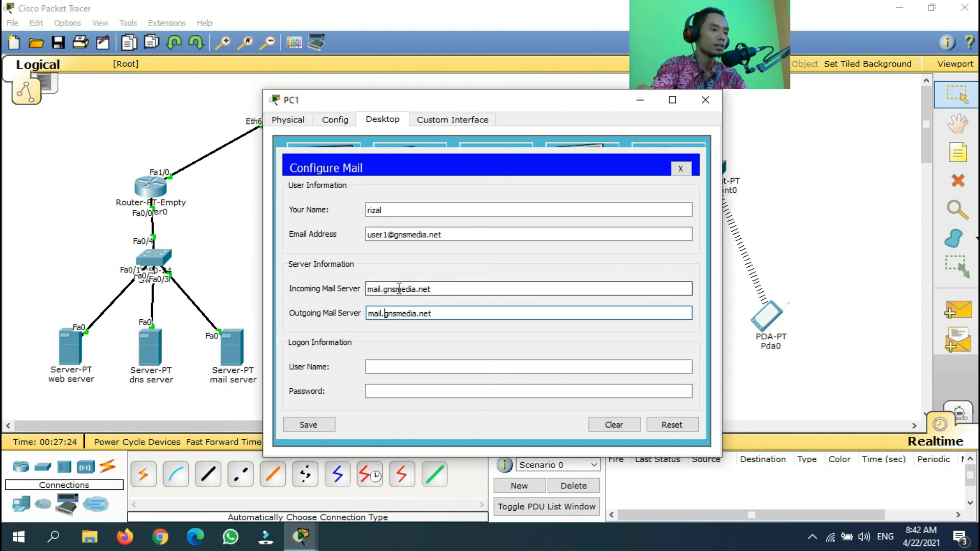
triple_click(443, 289)
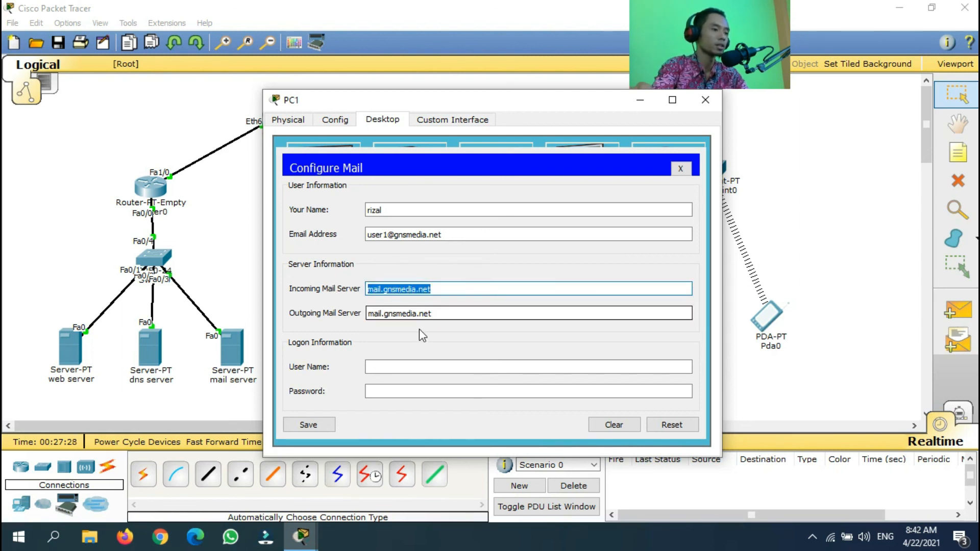
triple_click(456, 313)
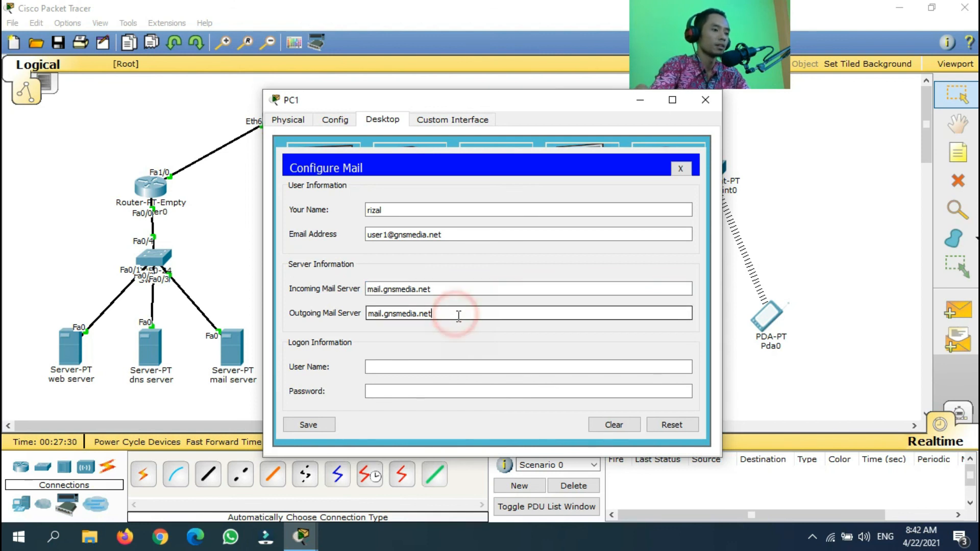
Enter logon user name user1 and the account password, save, and close the mail client
left_click(395, 367)
left_click(400, 367)
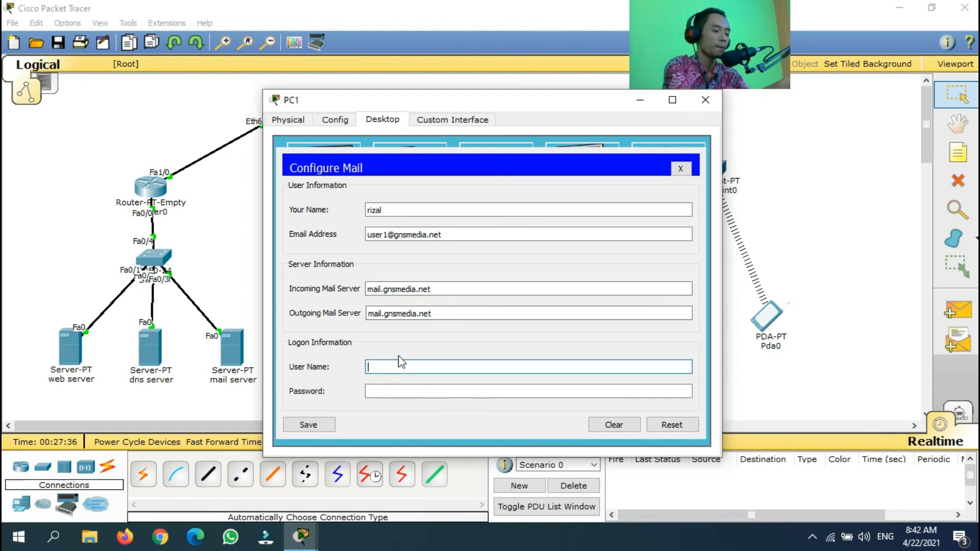
type("user1")
key("Tab")
type("1234")
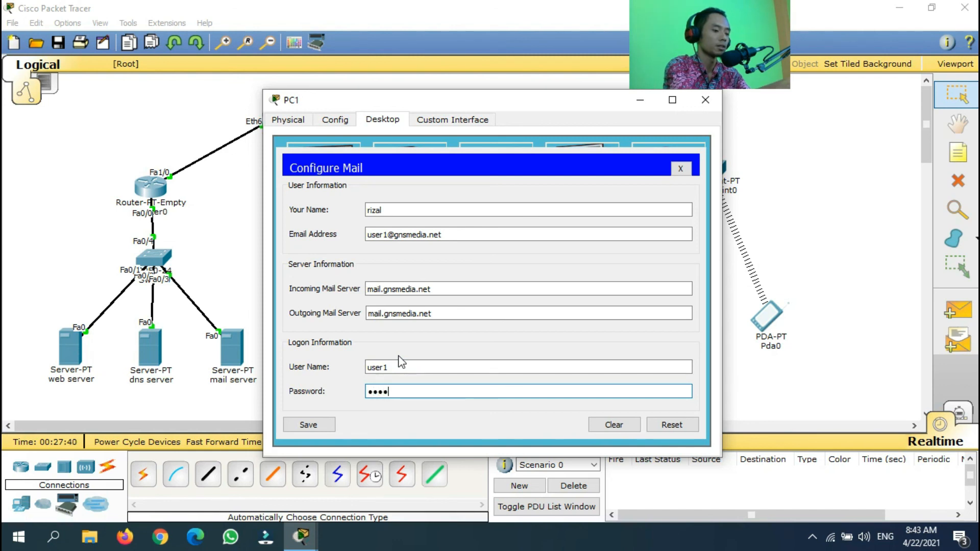
key("Tab")
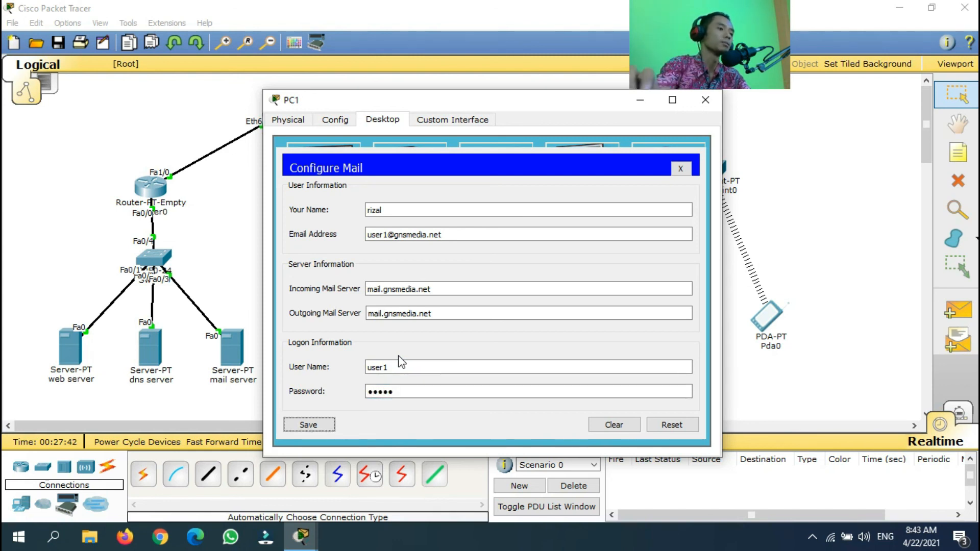
left_click(319, 426)
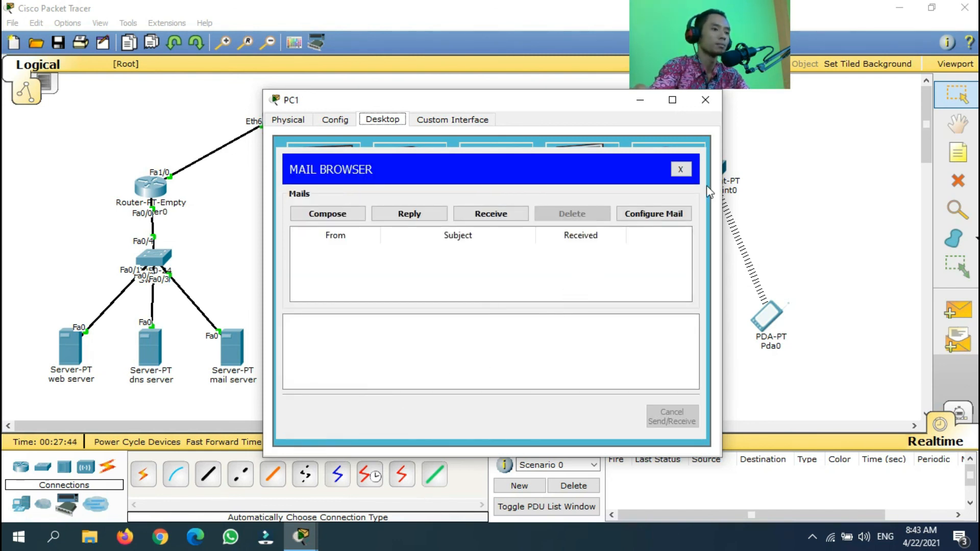
left_click(682, 170)
Switch to Laptop0's email app and enter the sender's display name and user2's gnsmedia.net address
left_click(705, 100)
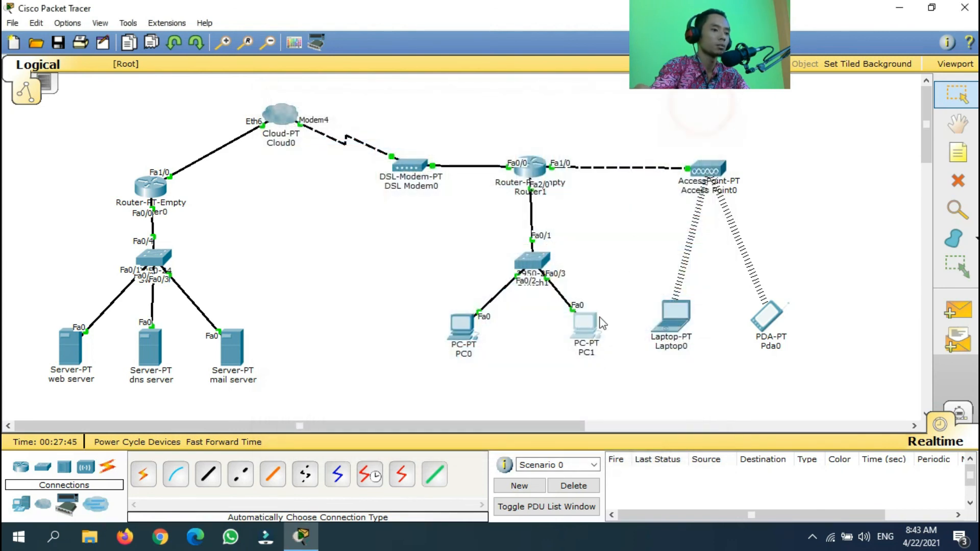
left_click(677, 325)
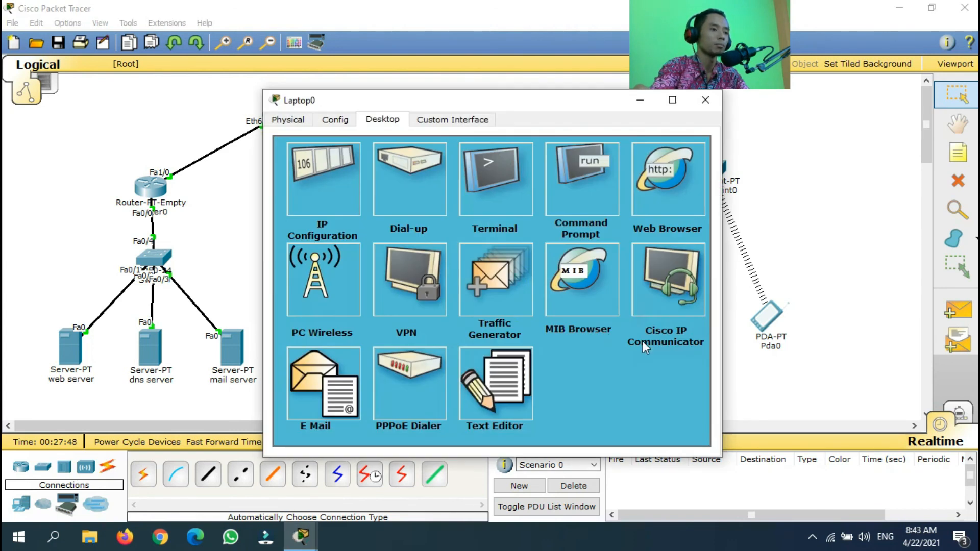
left_click(327, 401)
left_click(392, 209)
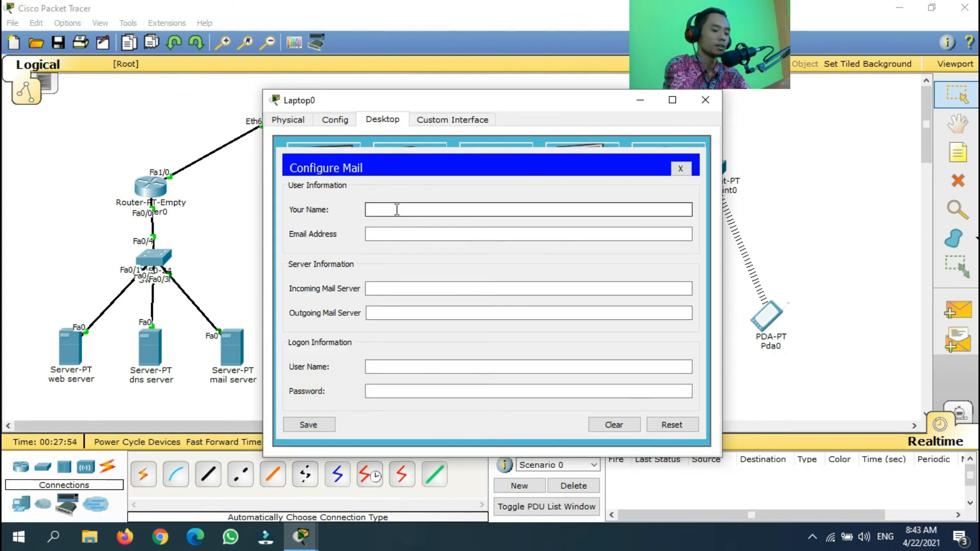
type("hafiz")
left_click(406, 230)
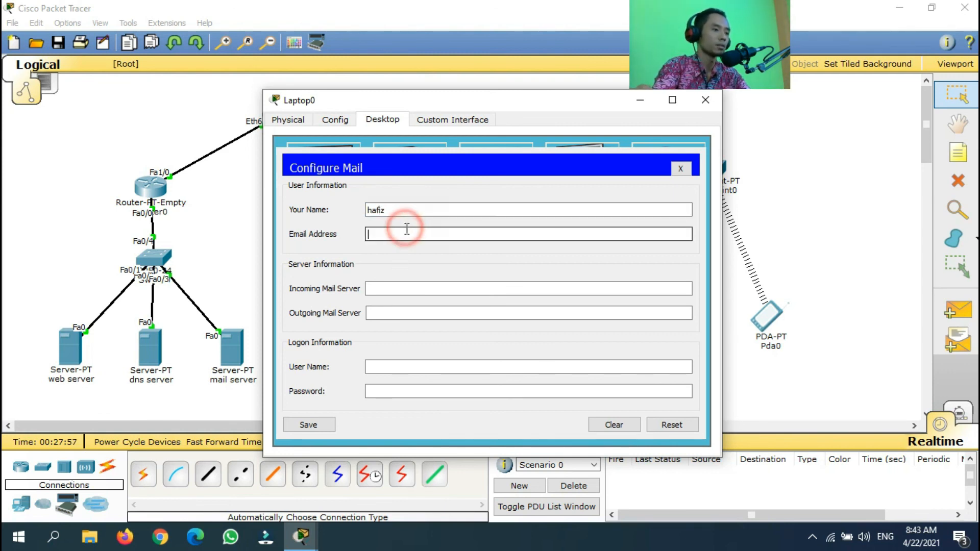
type("user2")
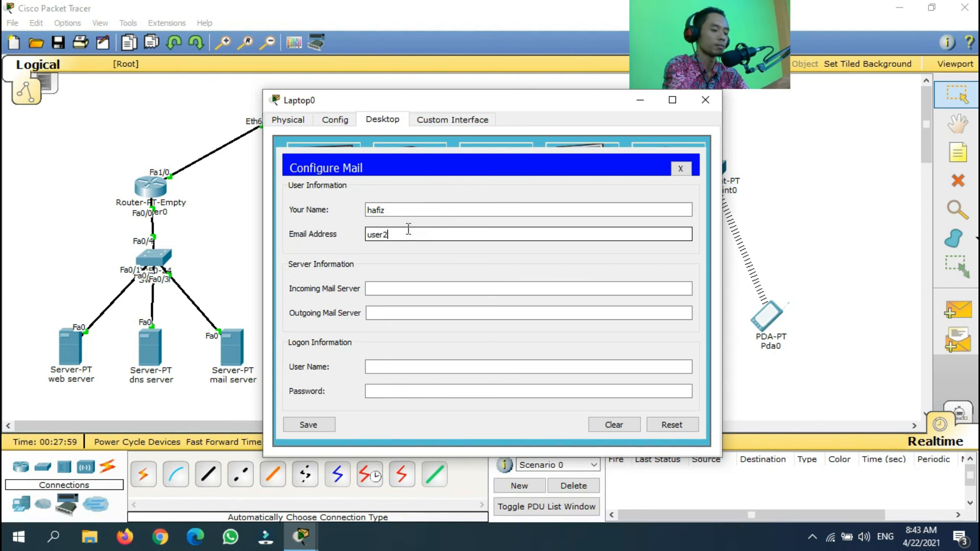
type("@gnsmedia.net")
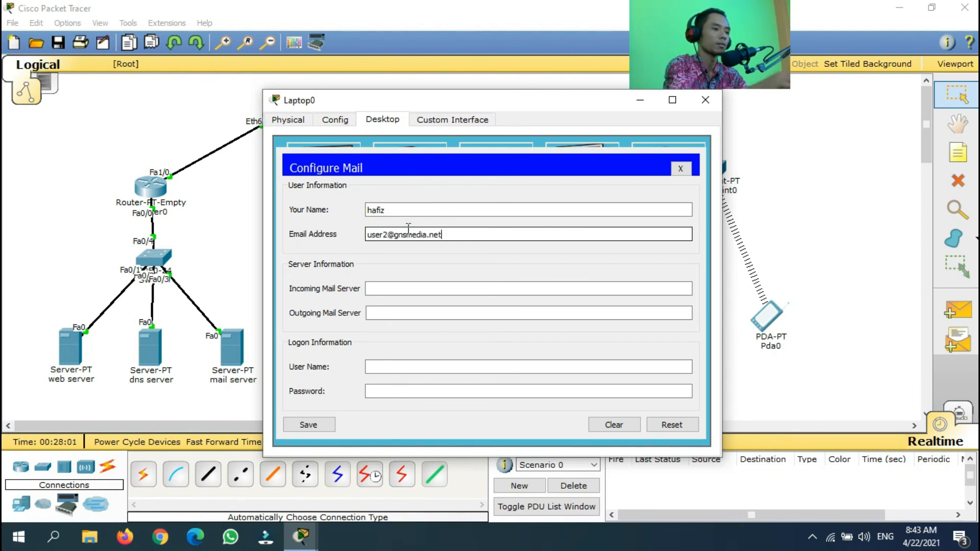
Set the mail servers to mail.gnsmedia.net, logon user user2 with its password, and save
left_click(406, 286)
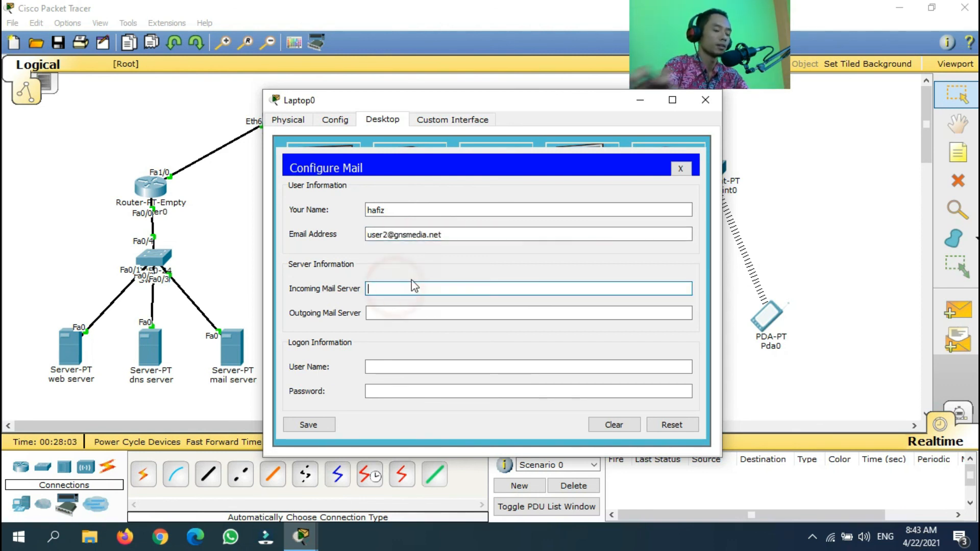
type("mail.gnsmedia.net")
left_click(384, 312)
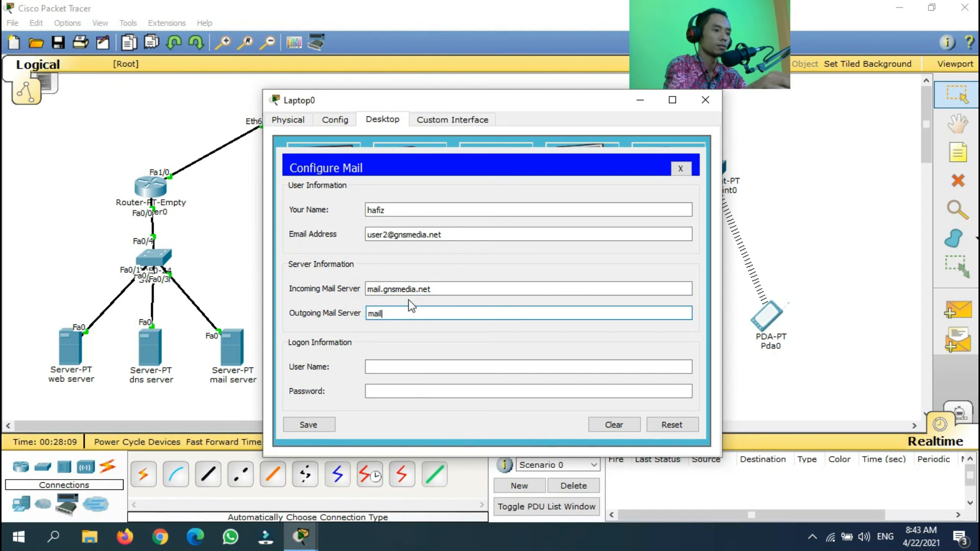
left_click(391, 366)
type("user2")
key("Tab")
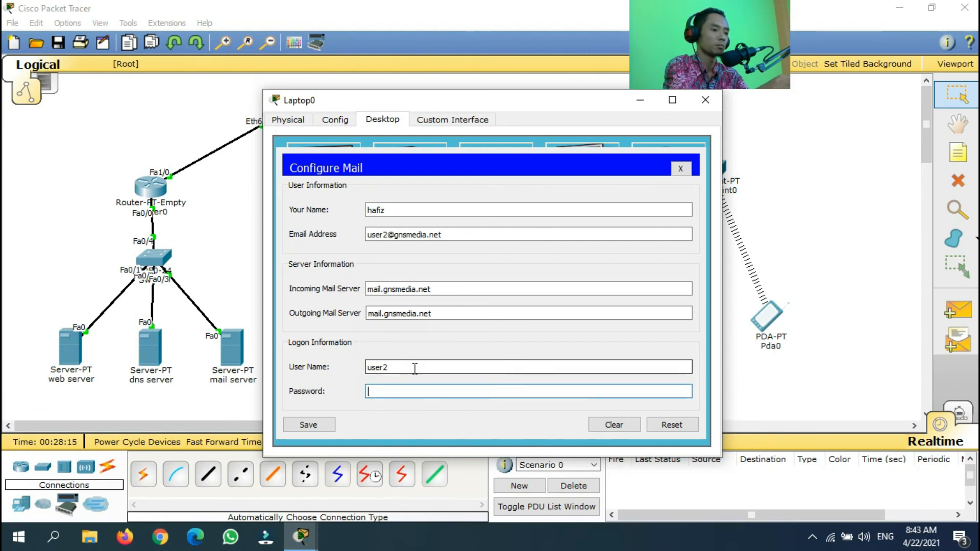
type("12345")
key("Tab")
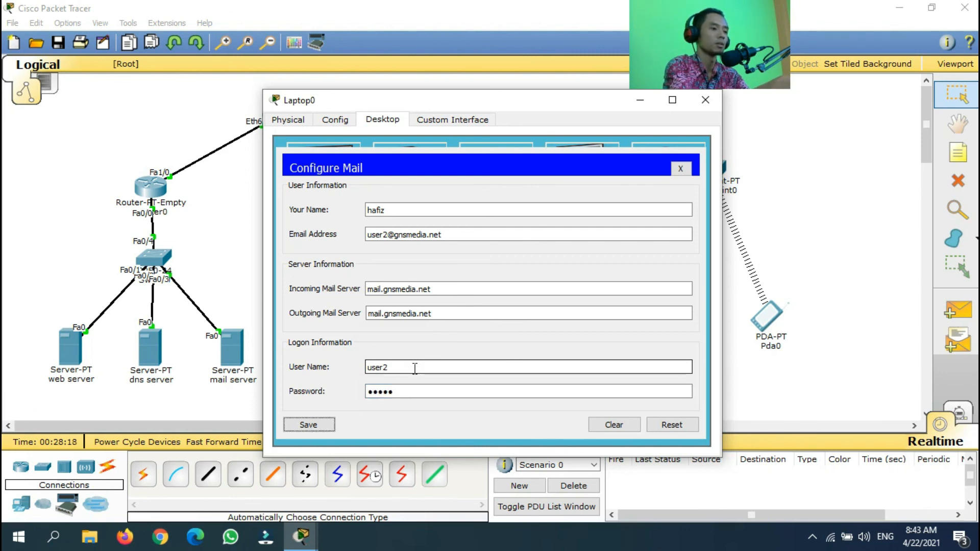
left_click(329, 425)
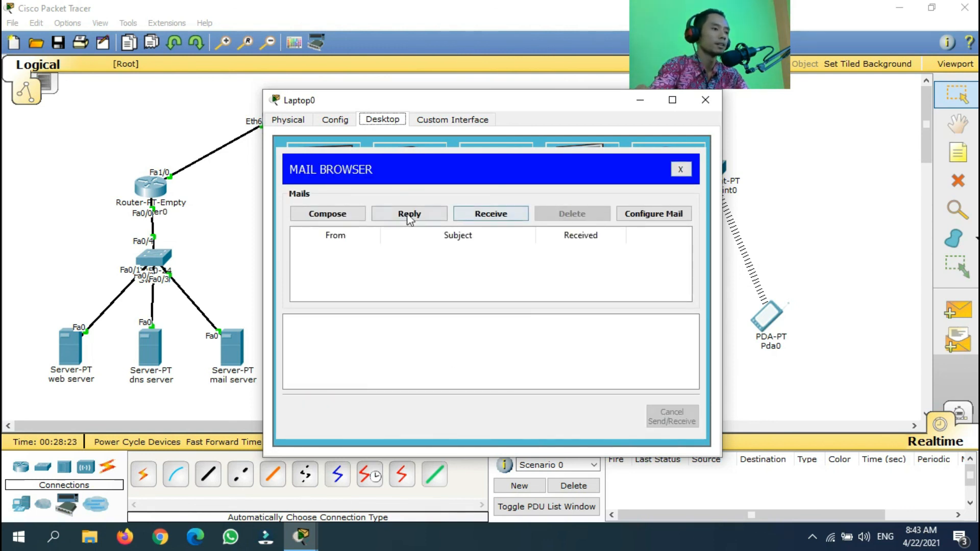
Send user1's gnsmedia.net address a mail with subject 'coba' and body 'dari user 2', then close the mail client
left_click(327, 213)
left_click(423, 192)
type("user1")
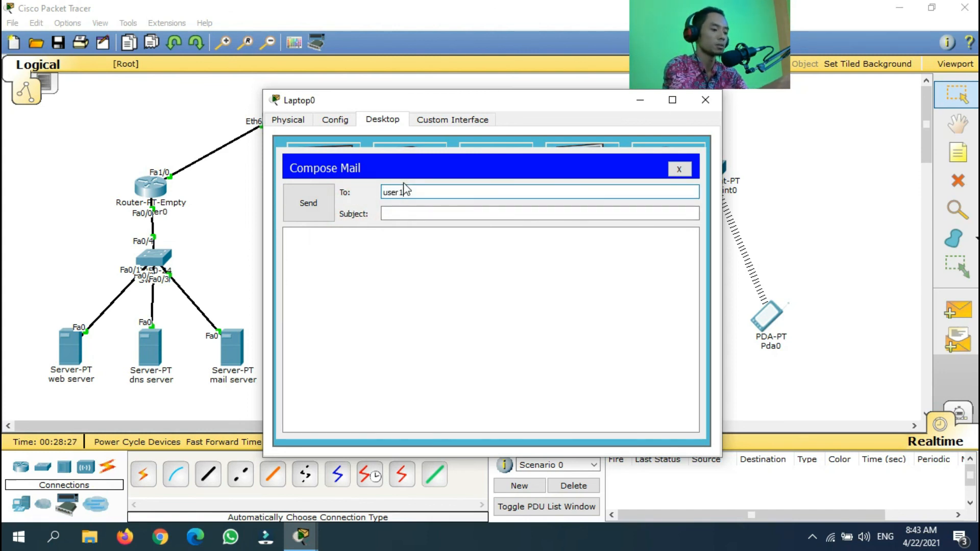
type("@gnsmedia.net")
left_click(397, 213)
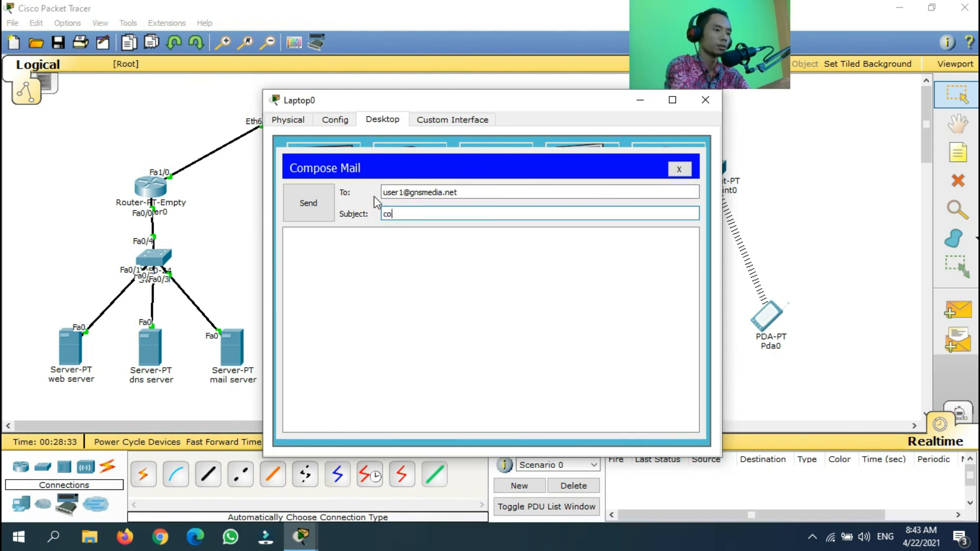
left_click(388, 280)
type("dari")
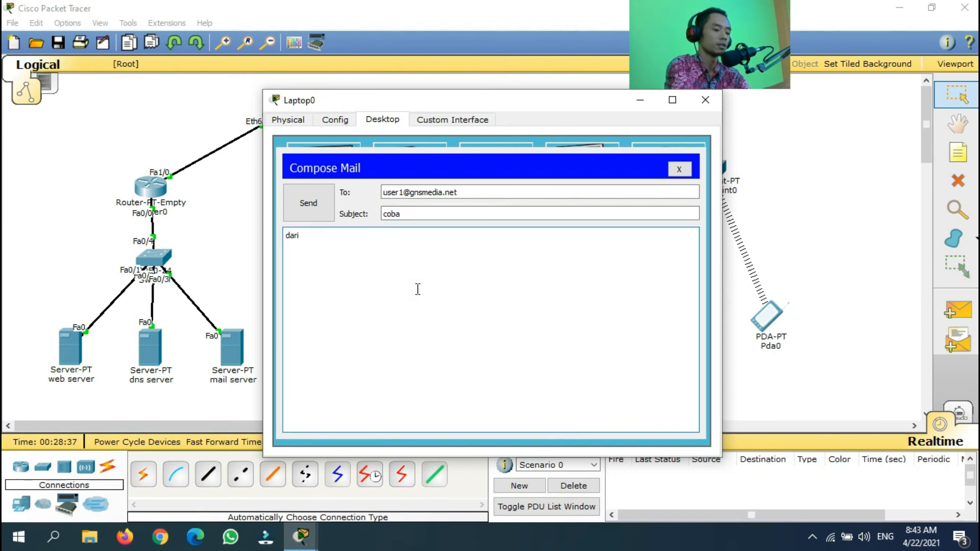
type(" user 2")
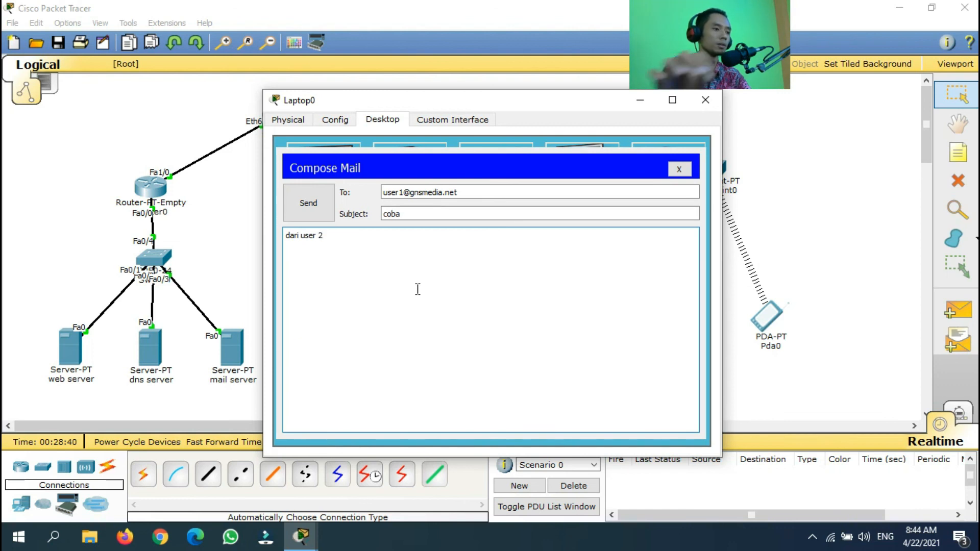
left_click(305, 210)
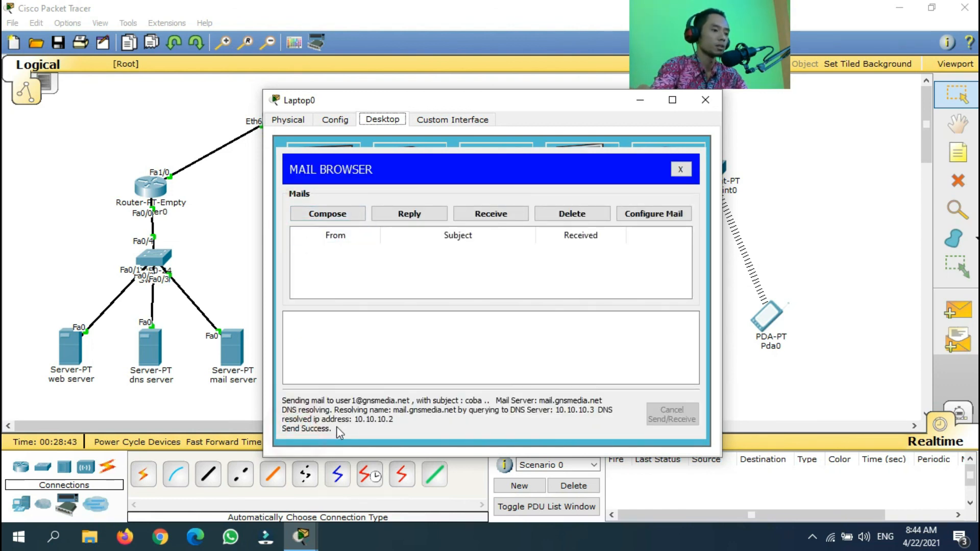
left_click(680, 169)
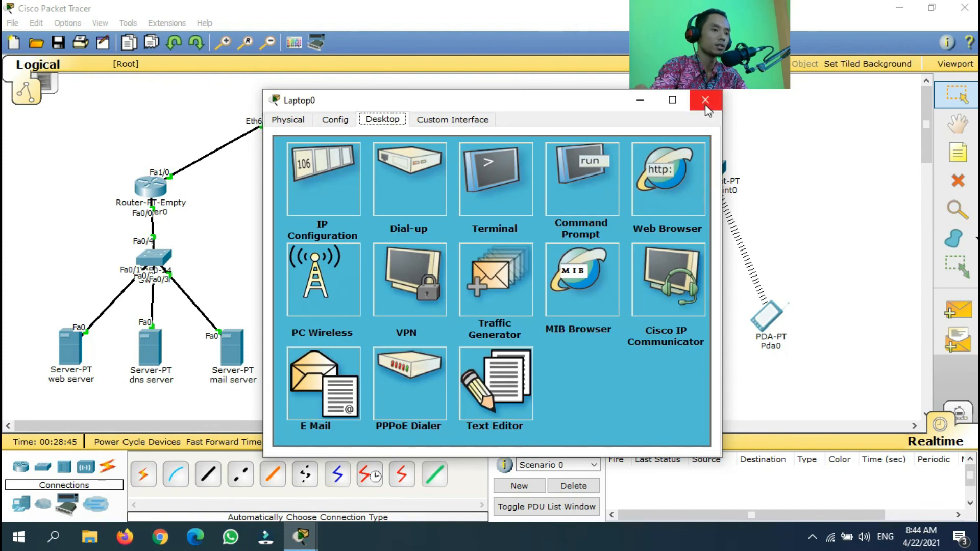
On PC1's email app, receive new mail, open the 'coba' message, then close everything
left_click(706, 100)
left_click(583, 327)
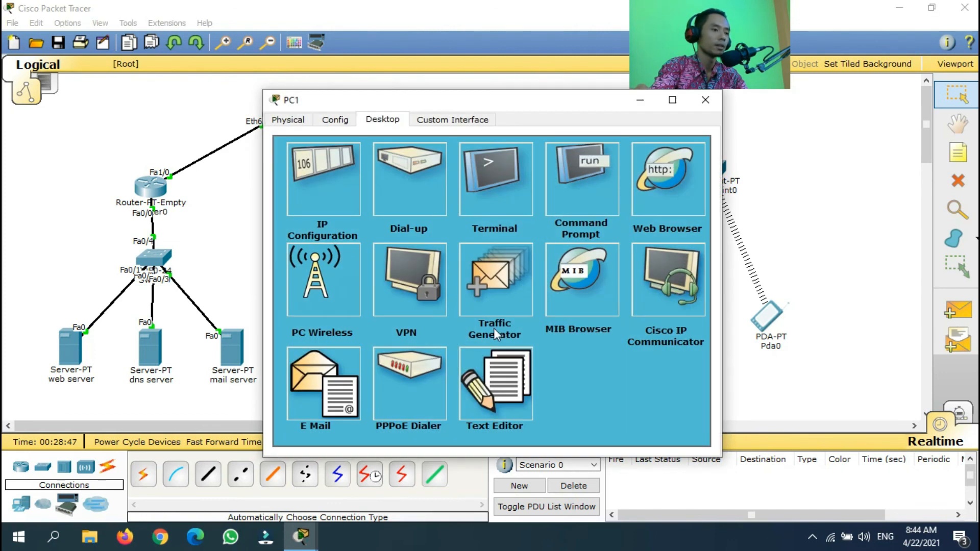
left_click(339, 379)
left_click(488, 217)
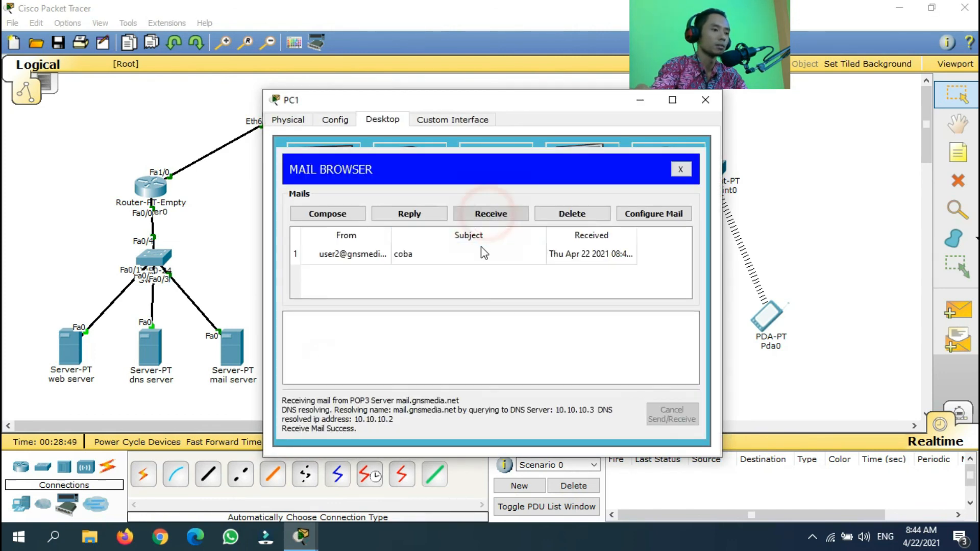
double_click(452, 262)
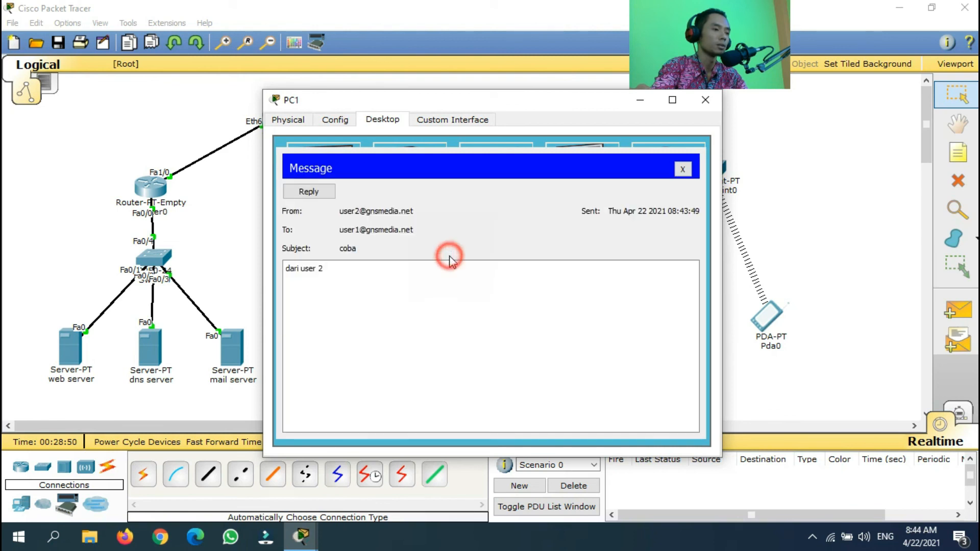
left_click(683, 169)
left_click(705, 99)
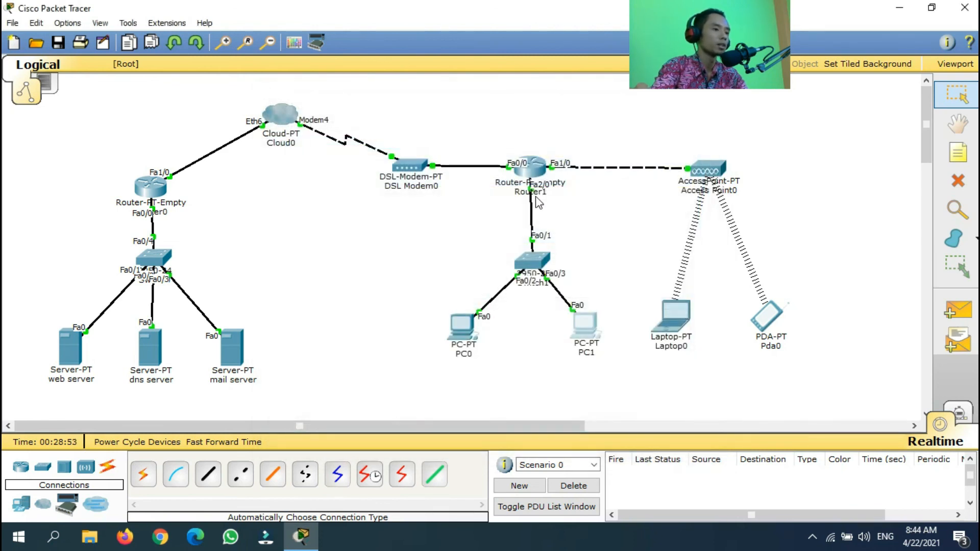
left_click(405, 316)
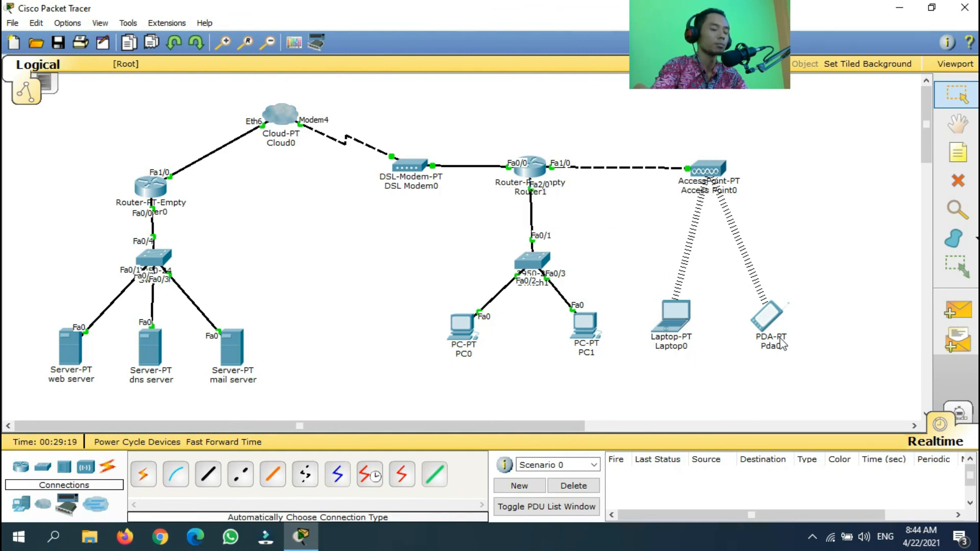
mouse_move(784, 346)
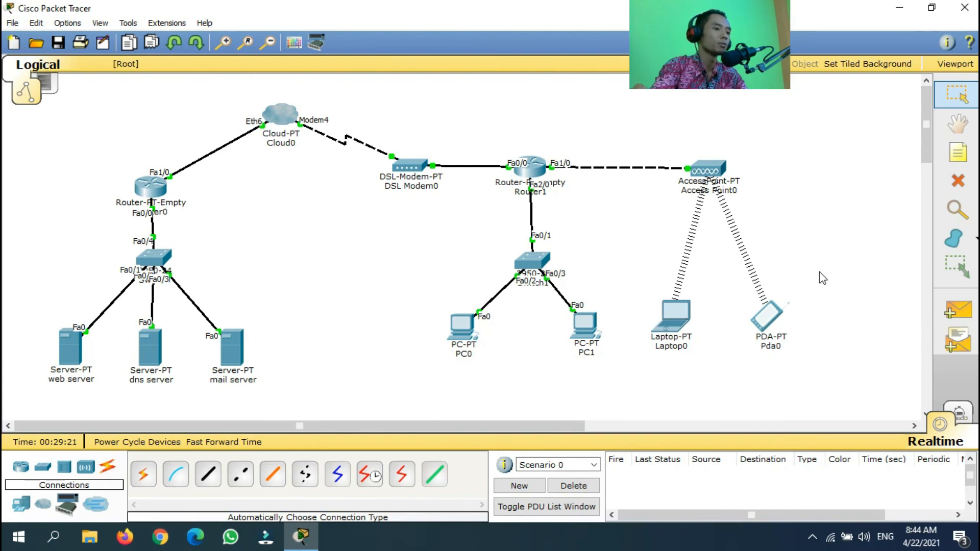